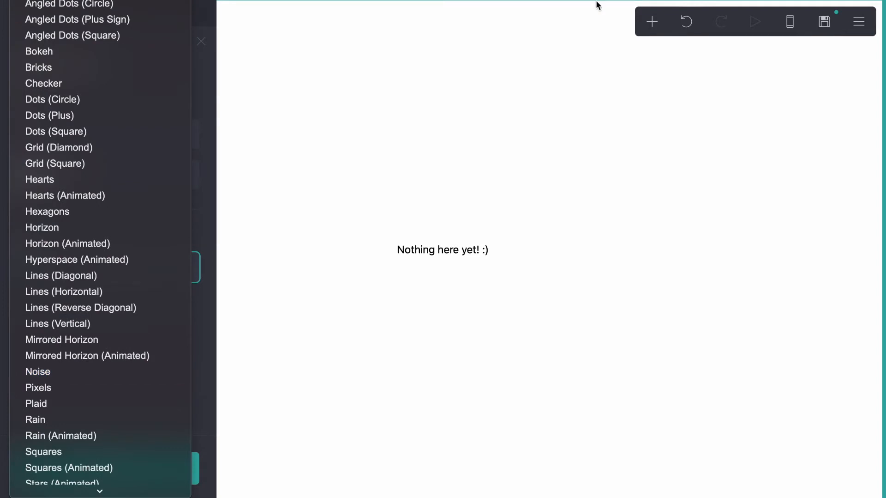
- Delete the "Nothing here yet! :)" placeholder text from the blank page
key("Escape")
left_click(439, 254)
left_click(115, 463)
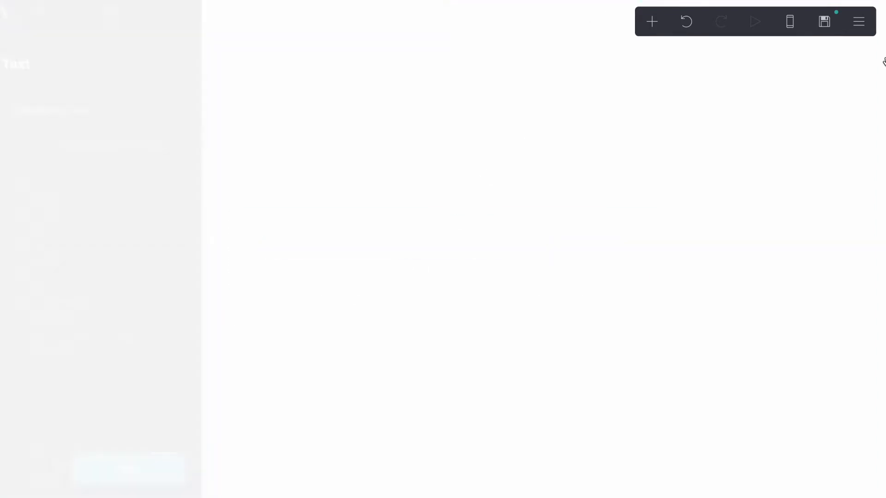
- Open the page settings and set the page width to 25
left_click(859, 21)
left_click(789, 167)
left_click(198, 257)
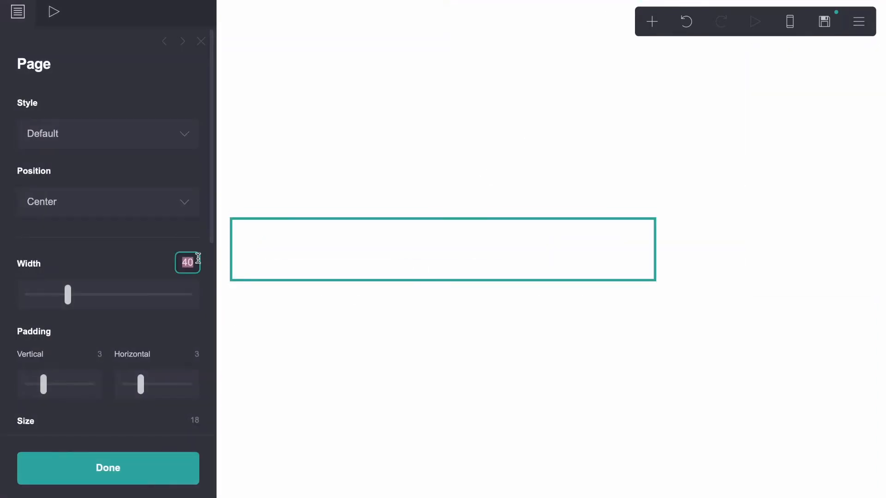
type("25")
key("Return")
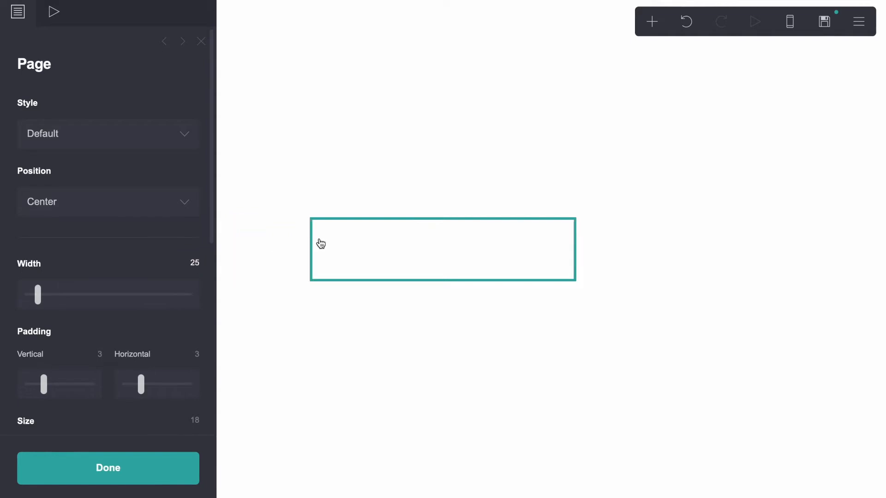
- Set the page's vertical padding to 2 and horizontal padding to 2
left_click(95, 353)
type("2")
key("Return")
left_click(197, 353)
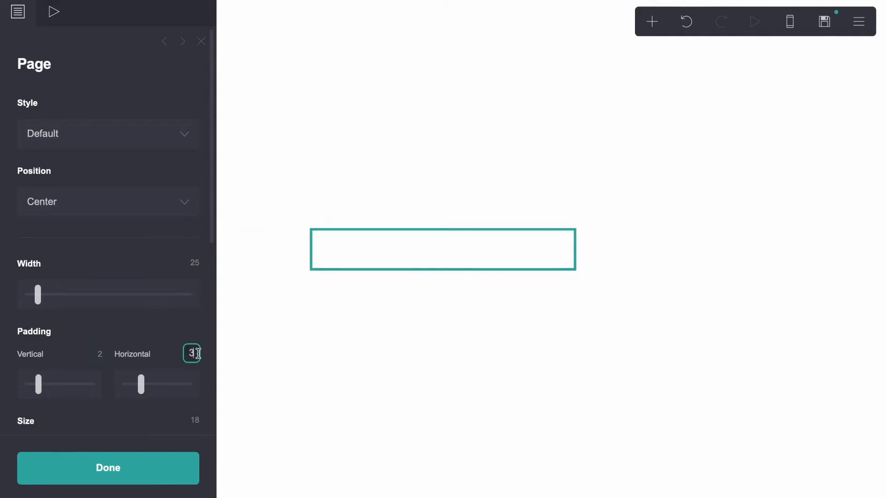
type("2")
key("Return")
- Add a container to the page and set its width to 17
left_click(651, 31)
left_click(539, 300)
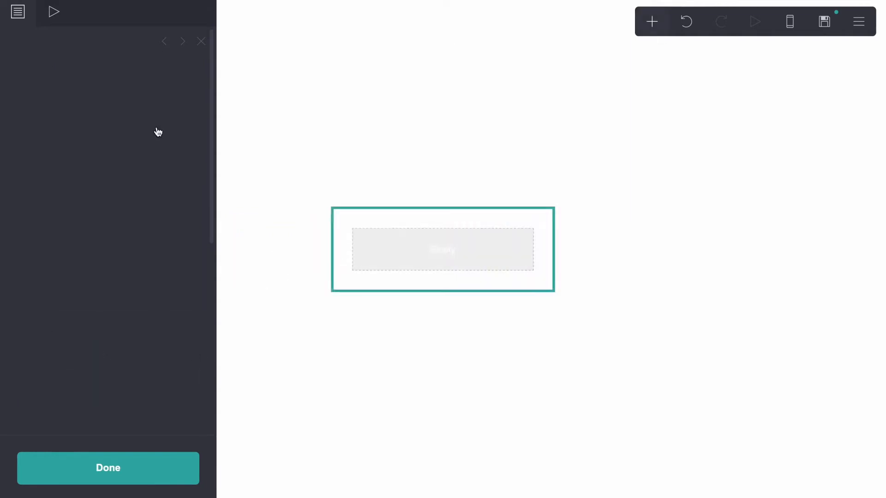
left_click(57, 24)
left_click(194, 113)
type("1")
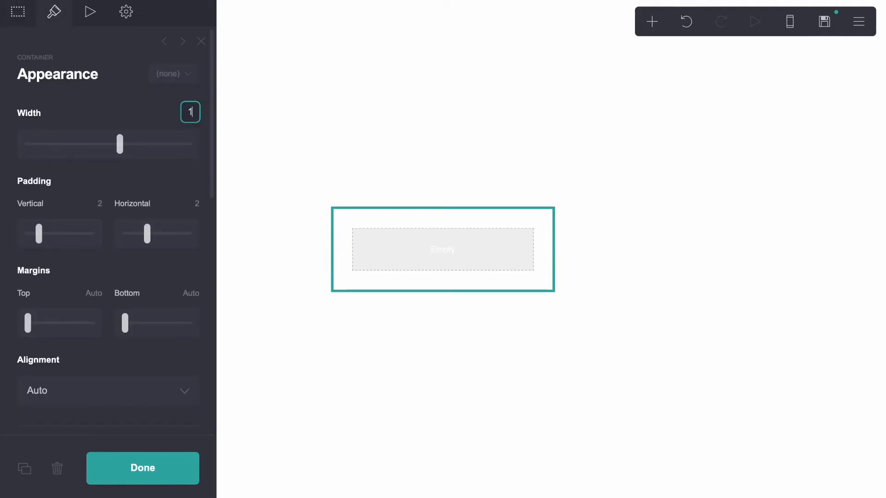
type("7")
key("Return")
- Set the container's vertical padding to 0.75 and its horizontal padding to 0.5
left_click(100, 203)
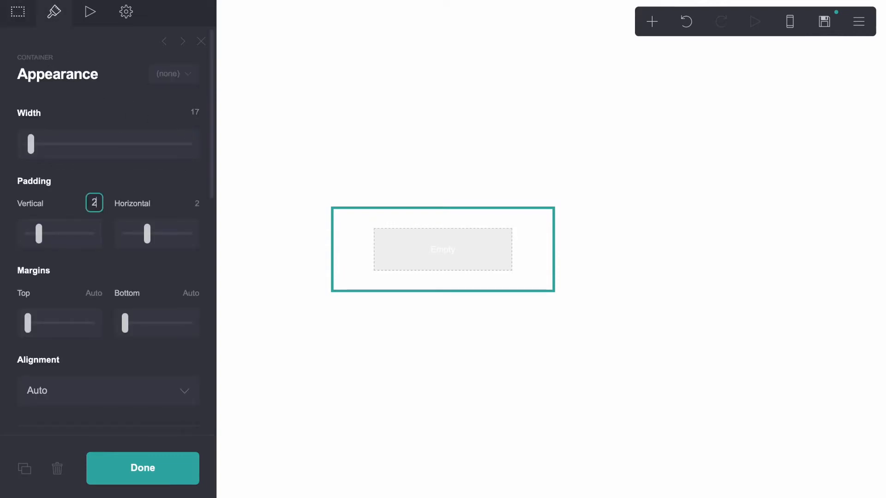
type("0.75")
key("Return")
left_click(193, 203)
key("BackSpace")
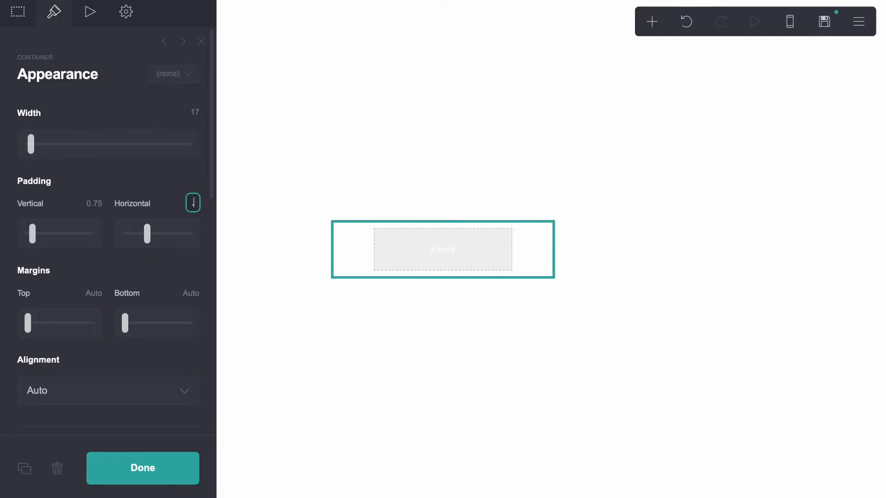
type(".5")
key("Return")
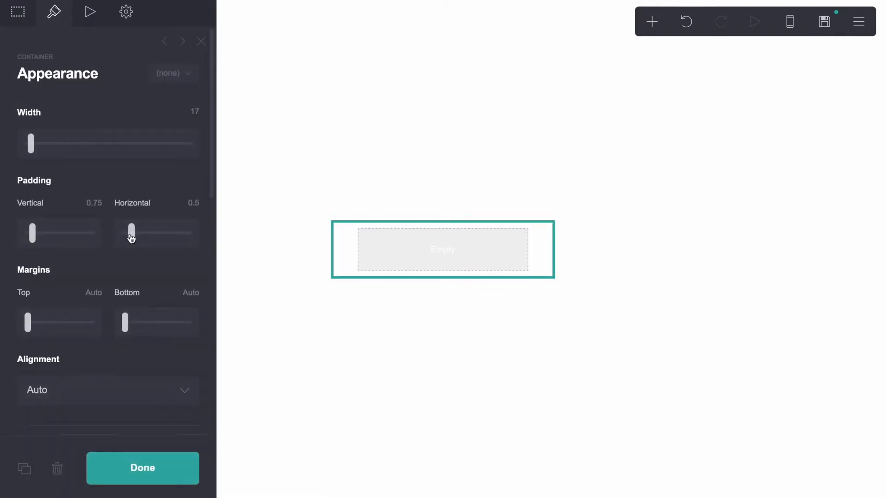
scroll(131, 237, "down", 4)
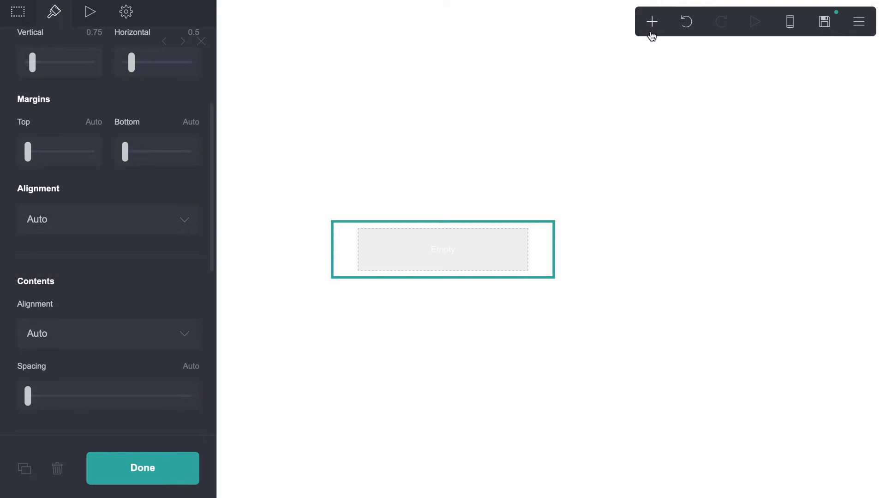
- Add an image element inside the container and upload yuri.jpeg from the Downloads folder
left_click(653, 23)
left_click(506, 99)
left_click(103, 163)
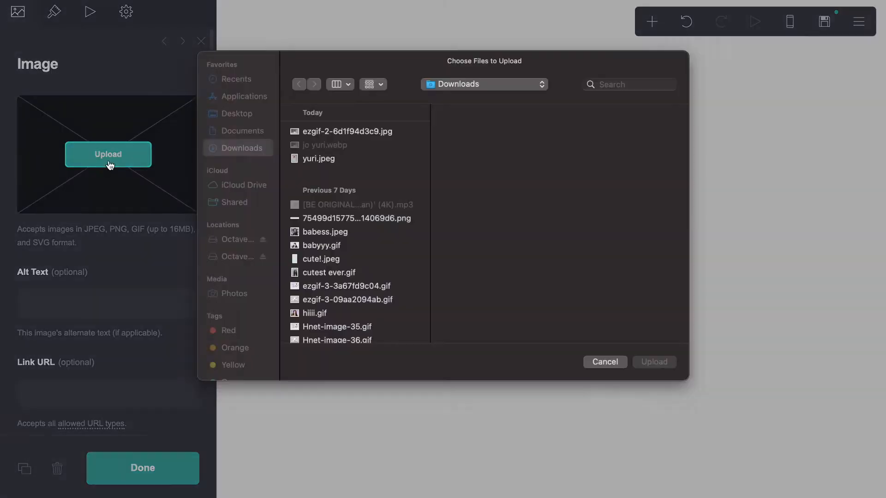
left_click(305, 170)
left_click(655, 371)
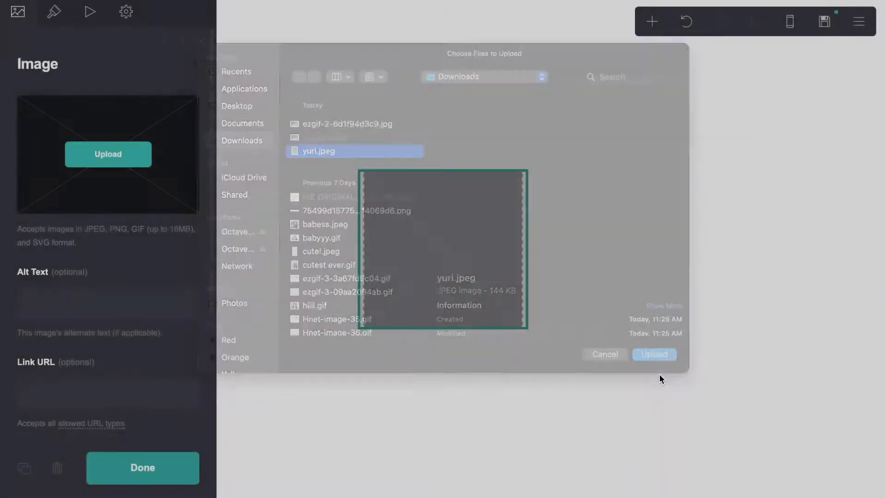
- Crop the uploaded photo to a square framing the woman's head and upper body, and accept the crop
left_click(21, 16)
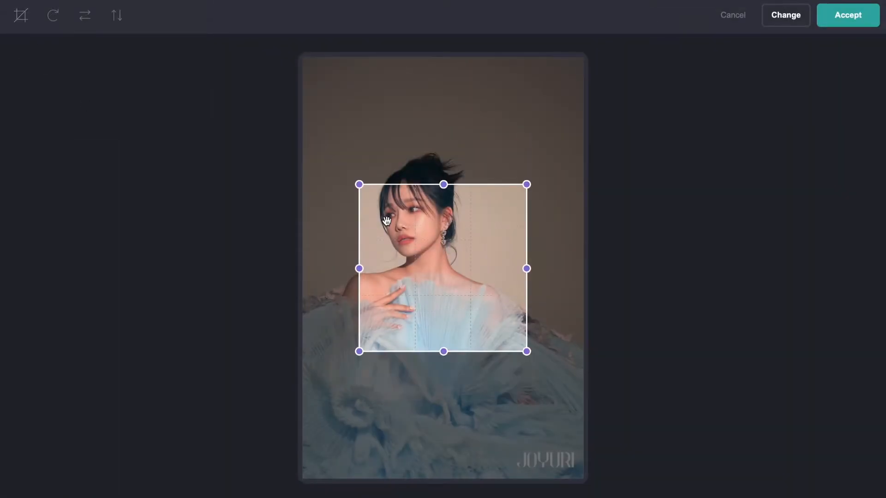
left_click_drag(386, 222, 297, 167)
left_click_drag(350, 197, 348, 212)
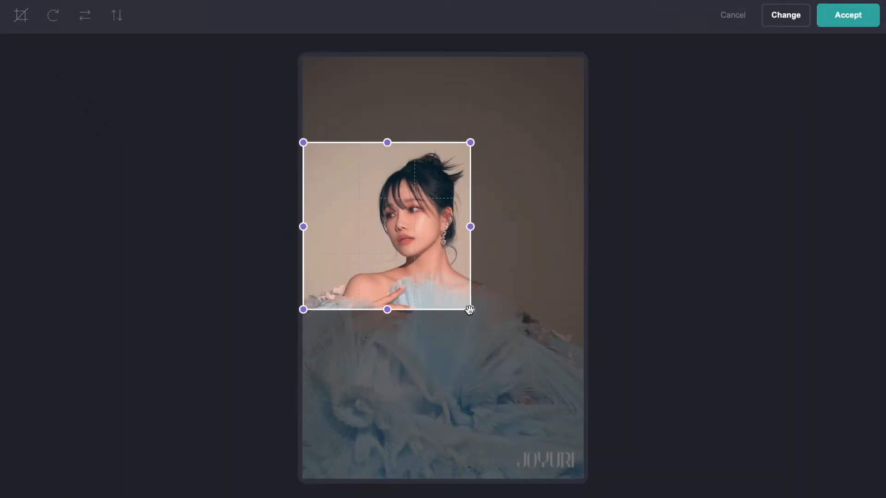
left_click_drag(470, 311, 564, 419)
left_click(858, 18)
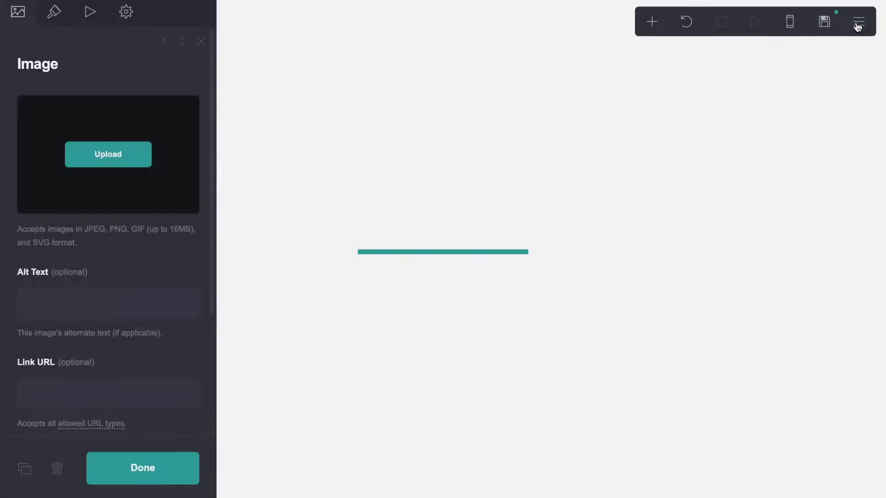
- Round the corners of the image slightly in its appearance settings
left_click(669, 268)
left_click(500, 270)
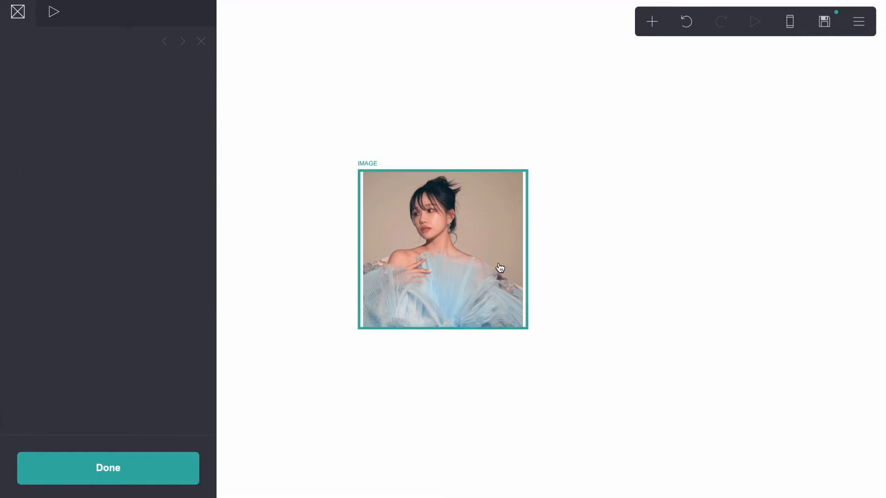
left_click(54, 12)
left_click(198, 314)
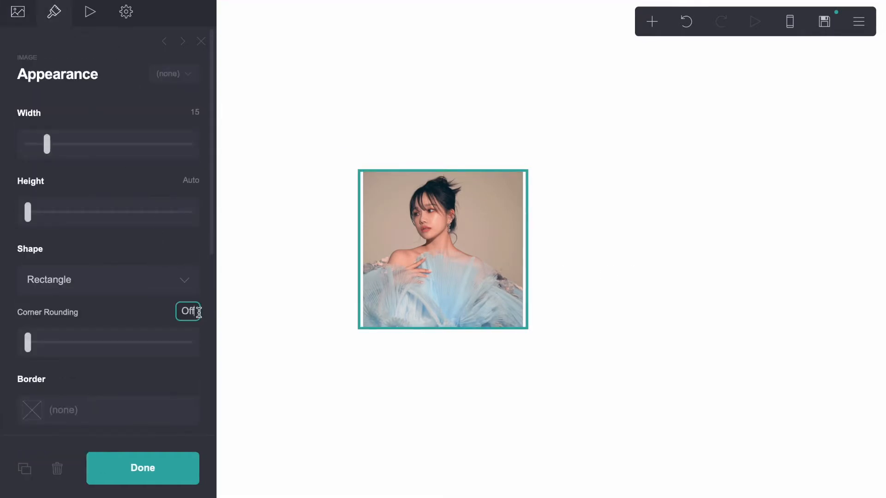
left_click(371, 387)
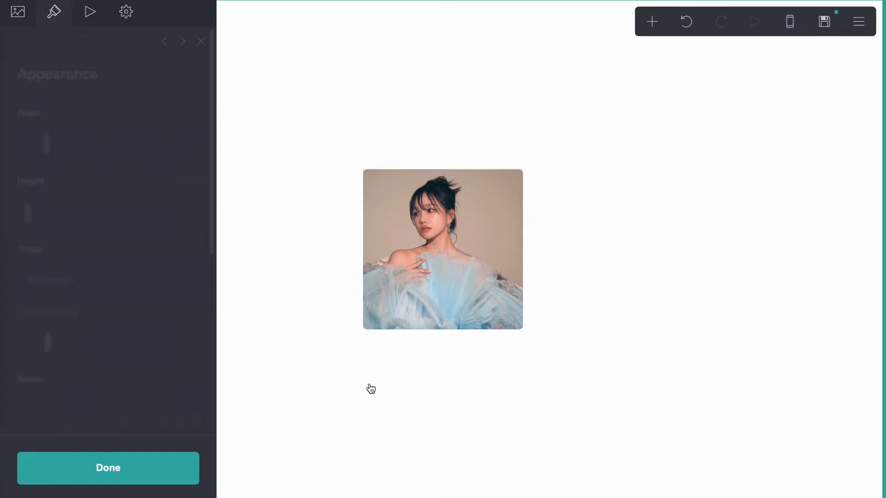
- Try the Lines (Diagonal) and Lines (Horizontal) patterns on the page background
left_click(85, 272)
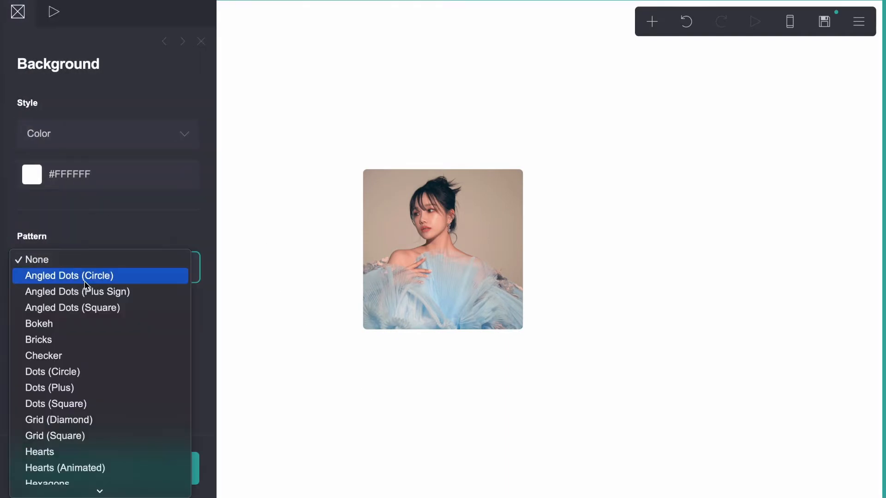
scroll(60, 450, "down", 5)
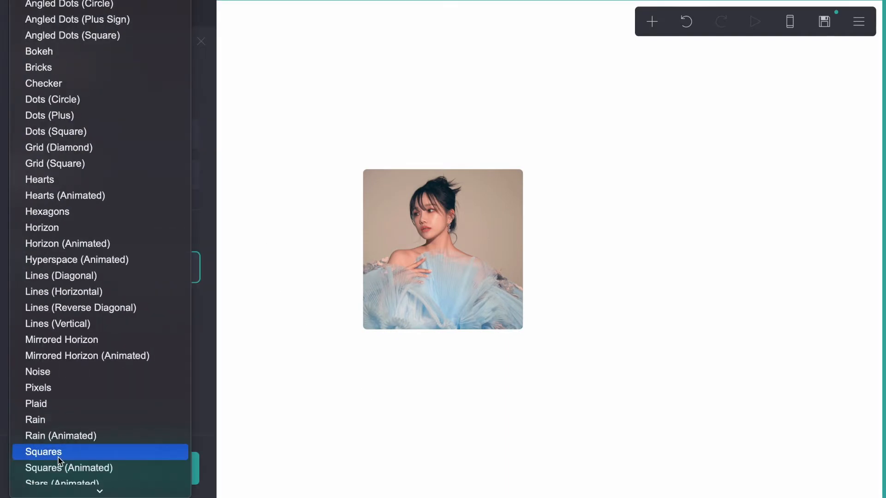
left_click(72, 276)
left_click(76, 280)
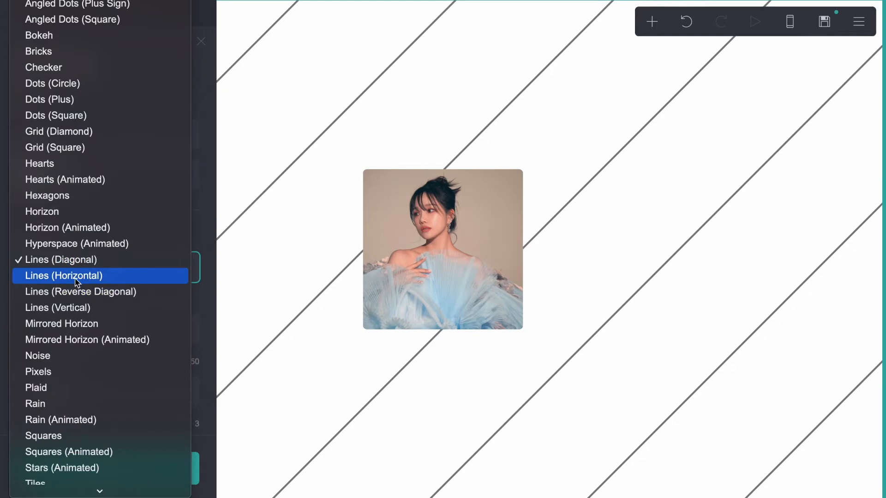
left_click(75, 279)
- Set the background pattern to Lines (Vertical) with a size of 1
left_click(74, 279)
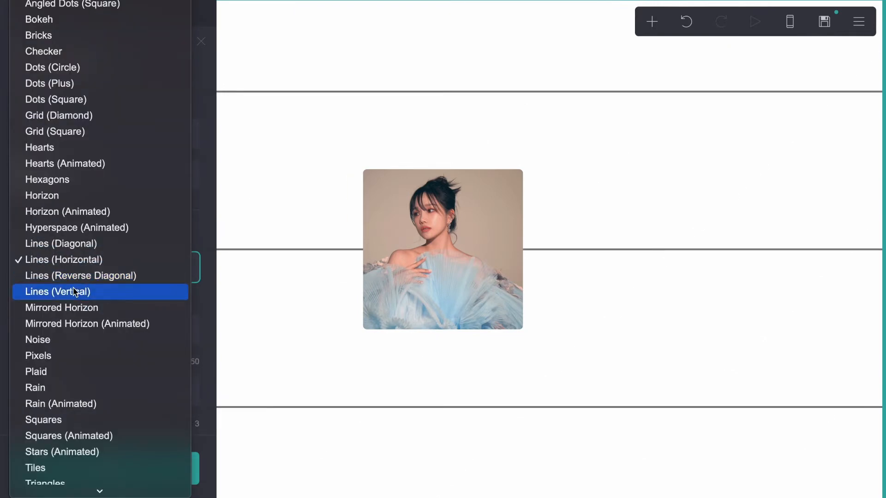
left_click(73, 289)
scroll(72, 289, "down", 2)
left_click_drag(55, 331, 10, 330)
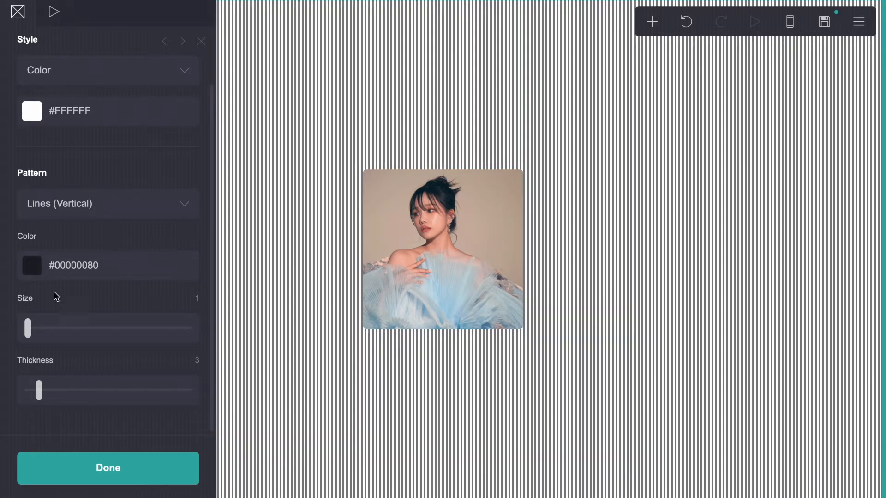
- Change the background pattern's color to the pale blue #CEE0F080
left_click(85, 271)
scroll(85, 273, "down", 4)
left_click(35, 195)
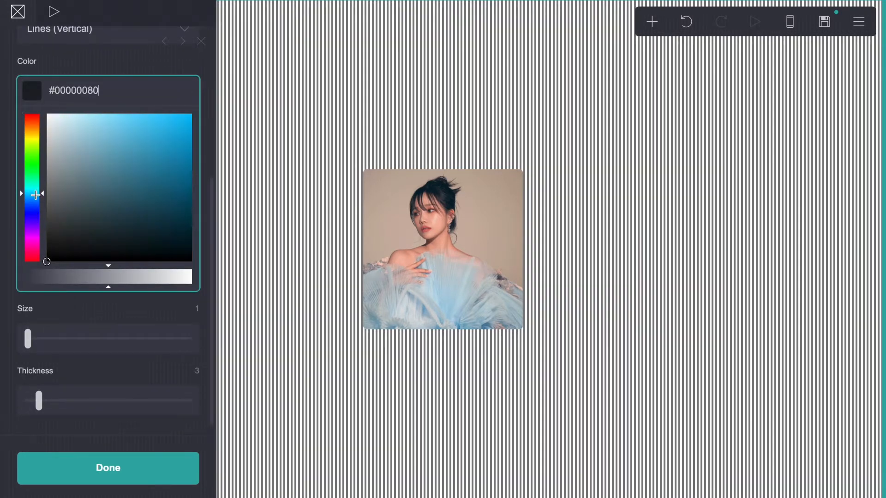
left_click_drag(36, 195, 36, 199)
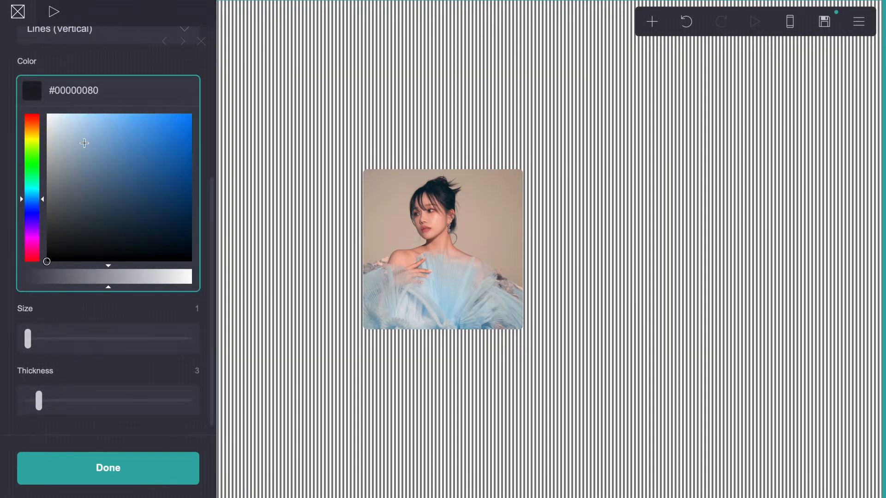
left_click_drag(73, 128, 66, 122)
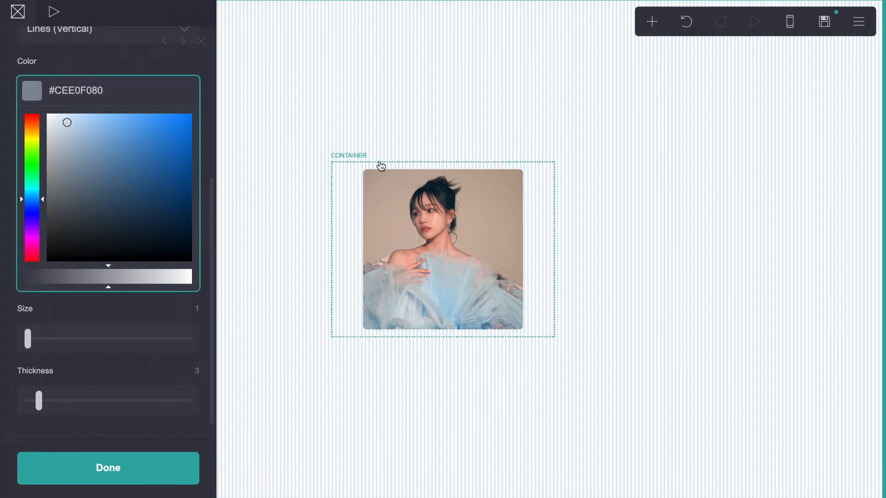
- Give the container around the image a solid white color background
left_click(366, 165)
scroll(38, 186, "down", 10)
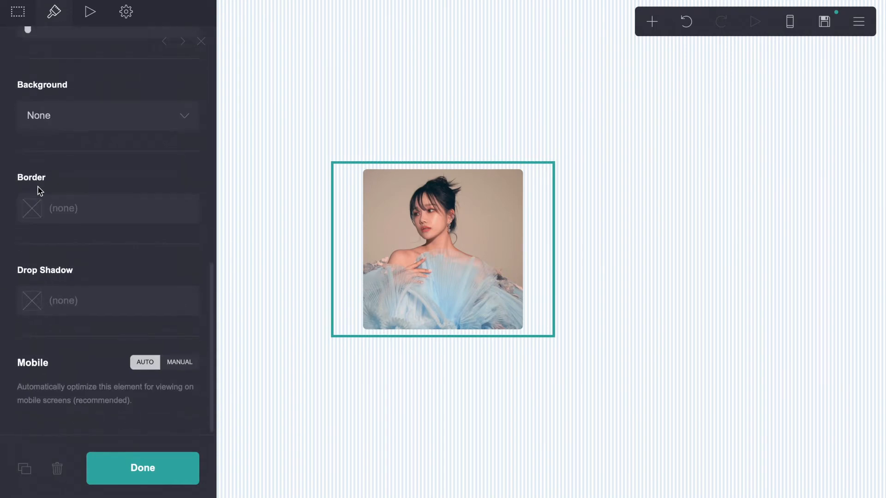
left_click(56, 116)
left_click(55, 129)
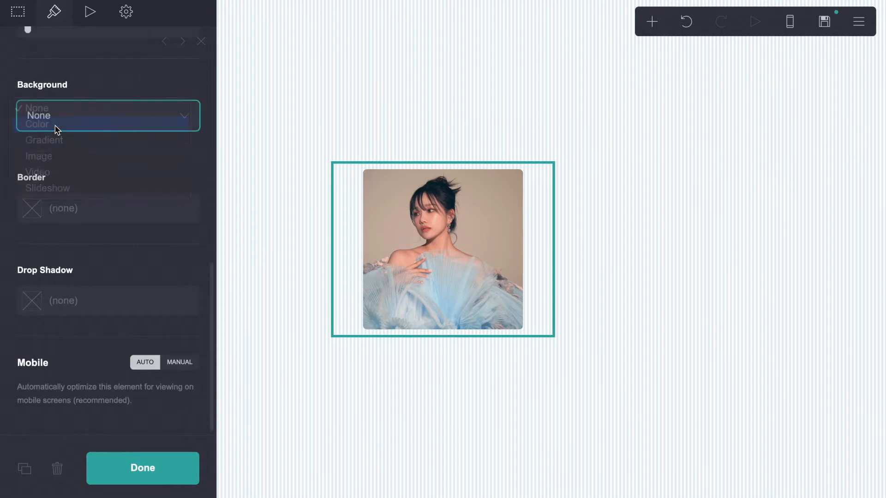
left_click(293, 359)
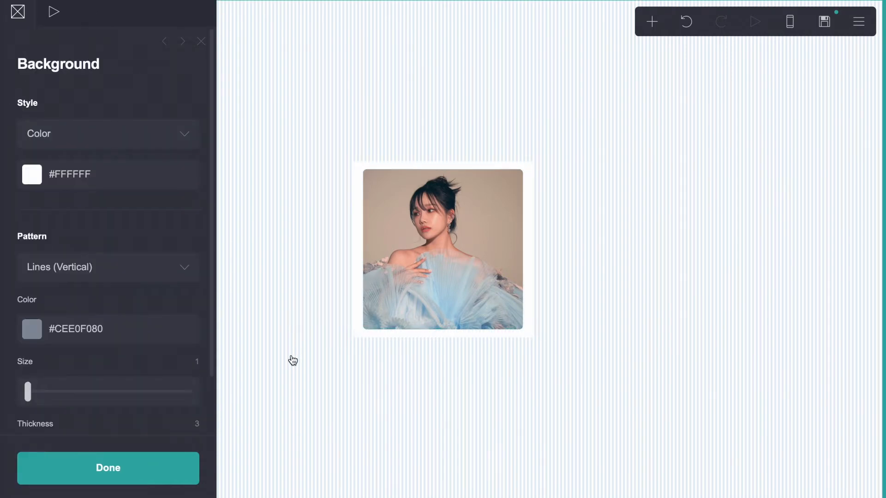
- Set the container's corner rounding to 0.4
left_click(541, 174)
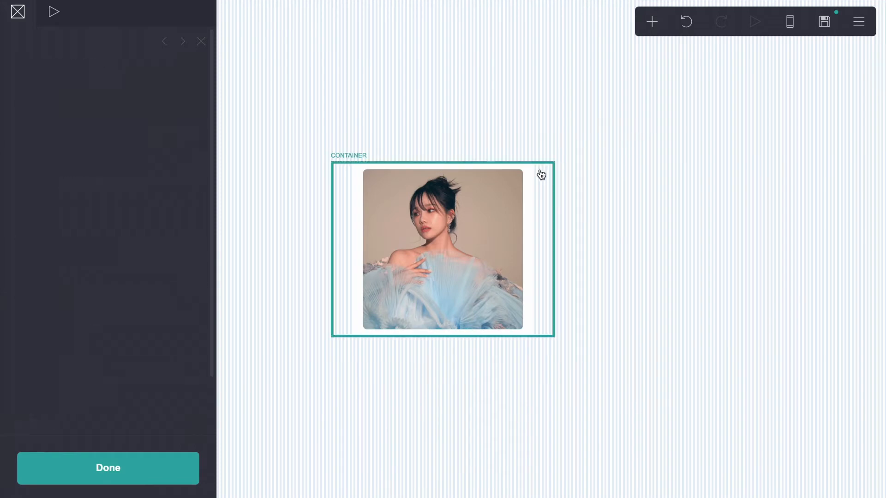
scroll(201, 342, "down", 5)
left_click(192, 116)
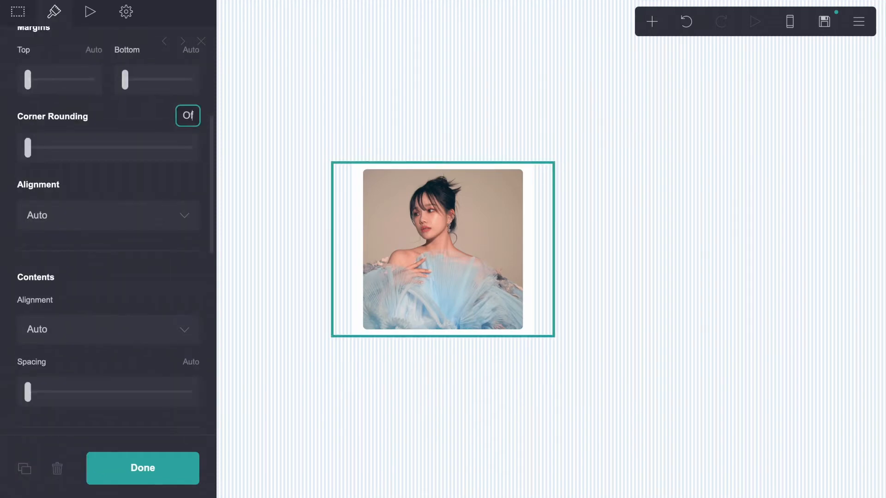
type(".4")
key("Return")
left_click(638, 129)
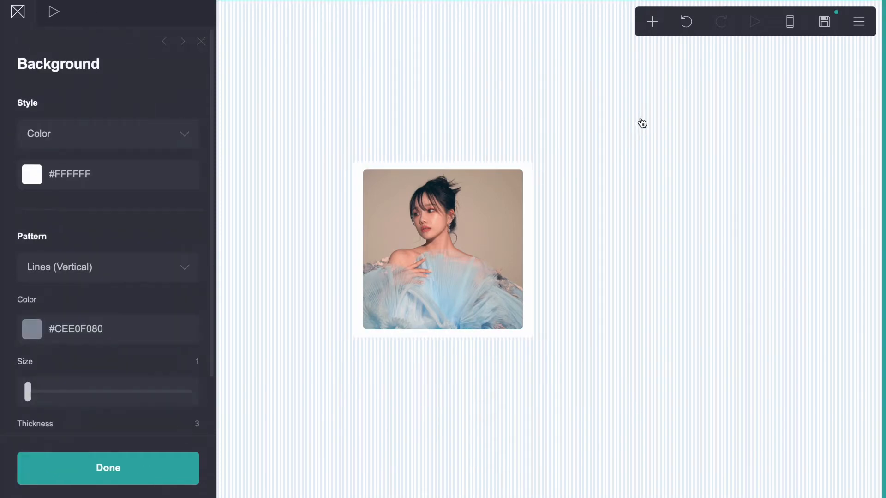
- Add a section break control below the image container
left_click(651, 35)
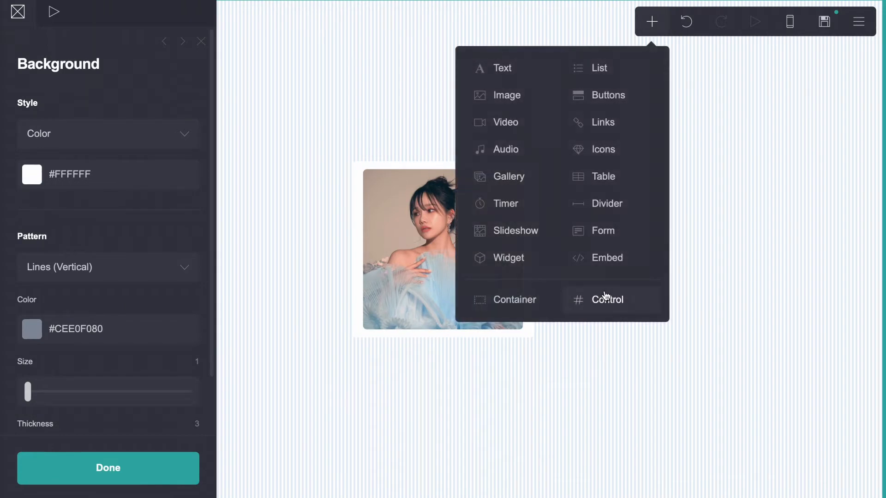
left_click(605, 297)
- Set the spacing of the page contents to 0 in the page settings
left_click(870, 20)
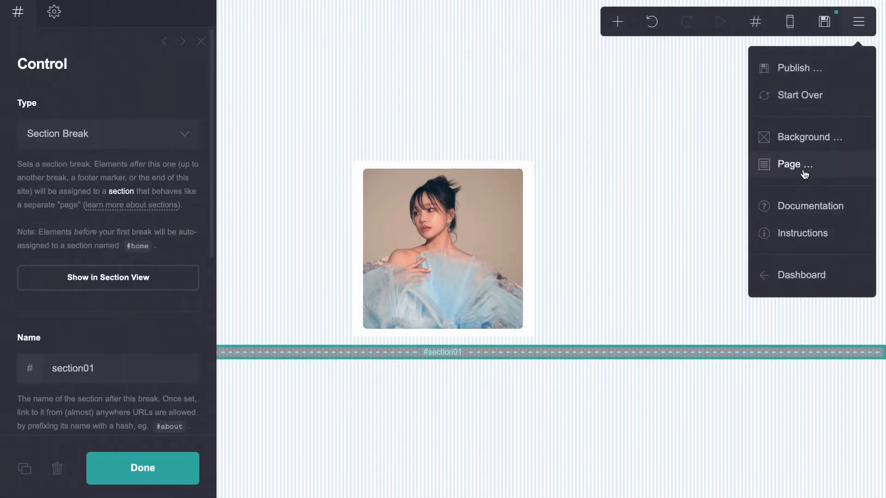
left_click(764, 164)
scroll(143, 283, "down", 7)
left_click_drag(85, 289, 0, 289)
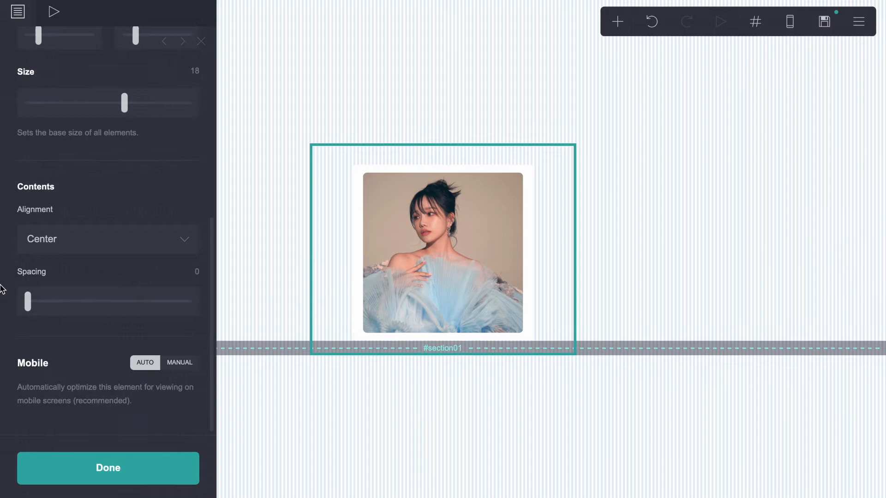
- Set the spacing of the image container's contents to 0.25
left_click(358, 174)
scroll(143, 258, "down", 5)
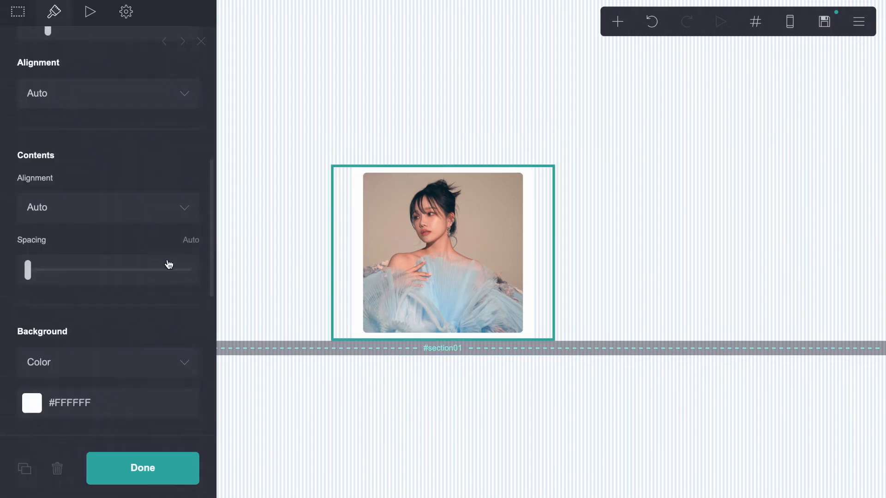
double_click(187, 238)
type("0.25")
key("Return")
- Change the section break below the image container into a Footer Marker
left_click(358, 349)
left_click(108, 133)
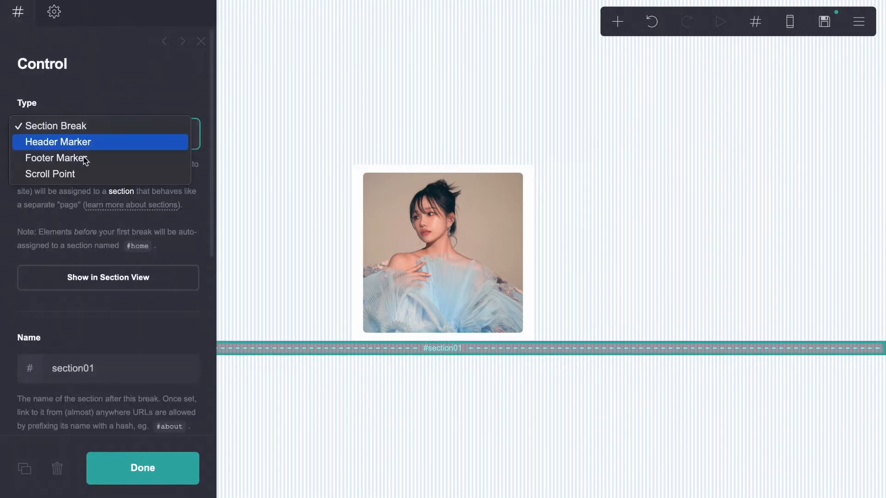
left_click(81, 157)
left_click(653, 23)
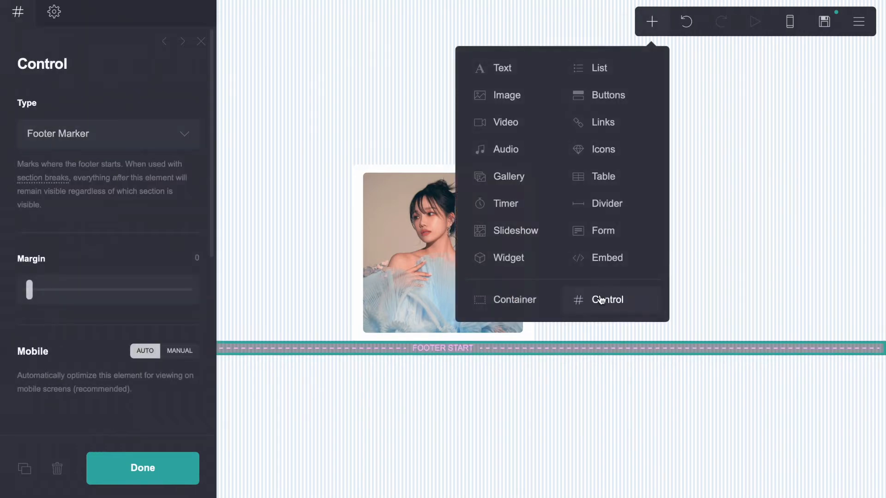
left_click(598, 300)
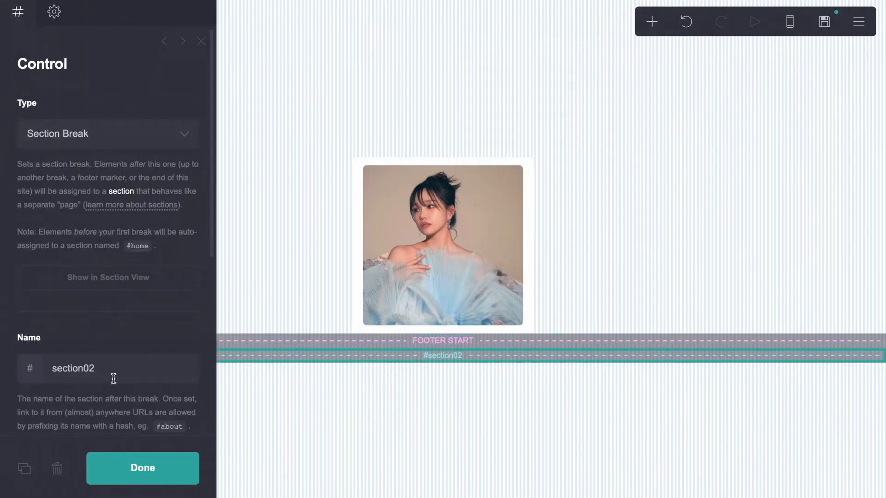
left_click(57, 467)
- Add a code embed element below the footer marker and label it codes
left_click(652, 22)
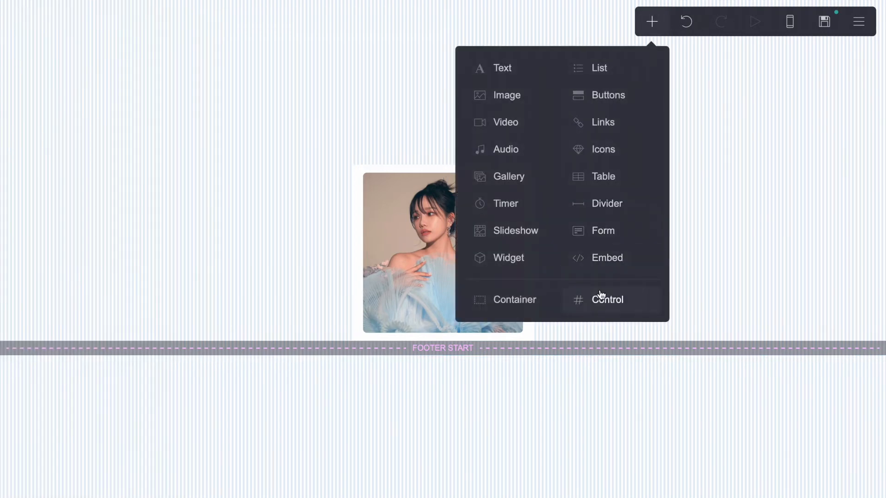
left_click(600, 257)
left_click(79, 211)
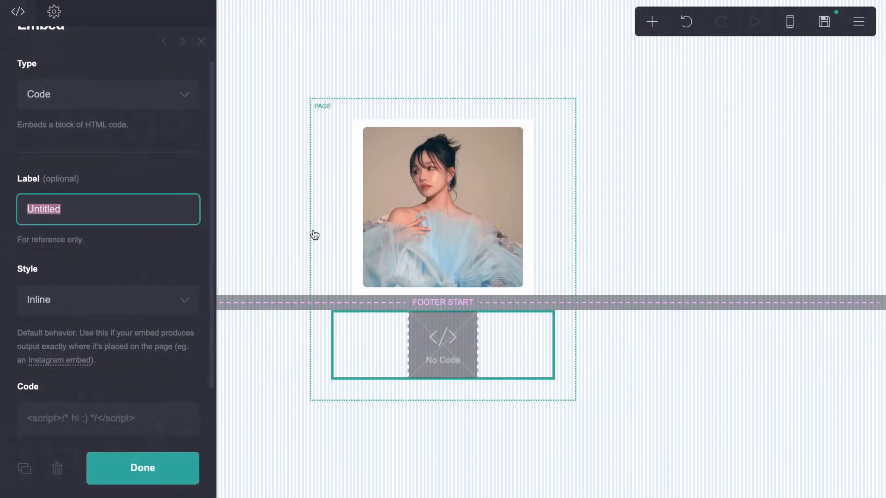
key("BackSpace")
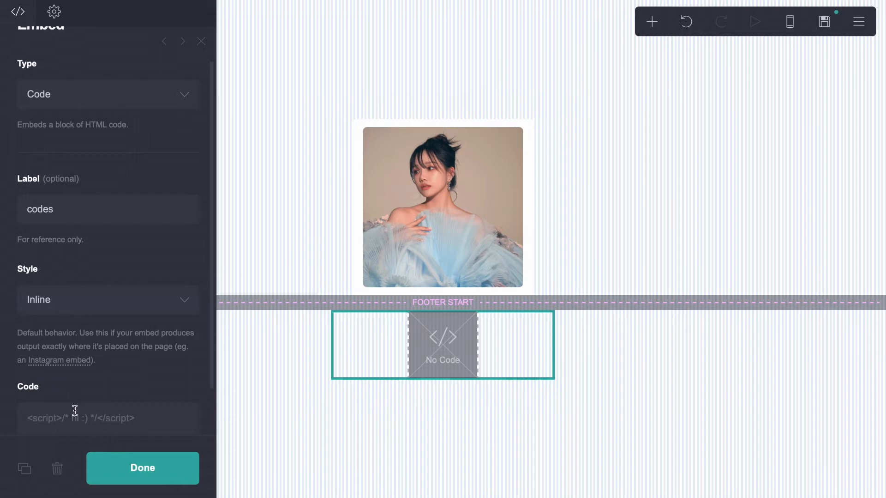
- Start the embed's style code with an #image01 rule containing border-radius: .625em and border: 4px double
left_click(73, 411)
type("<style>")
key("Return")
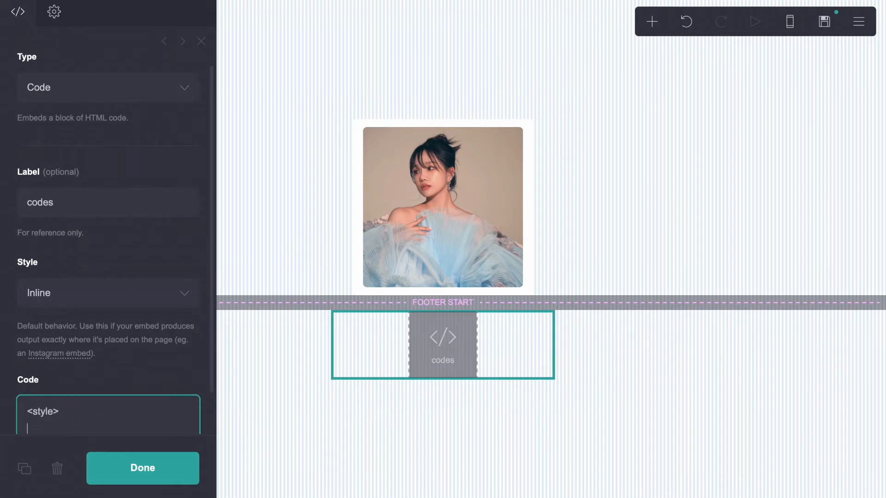
scroll(123, 310, "down", 3)
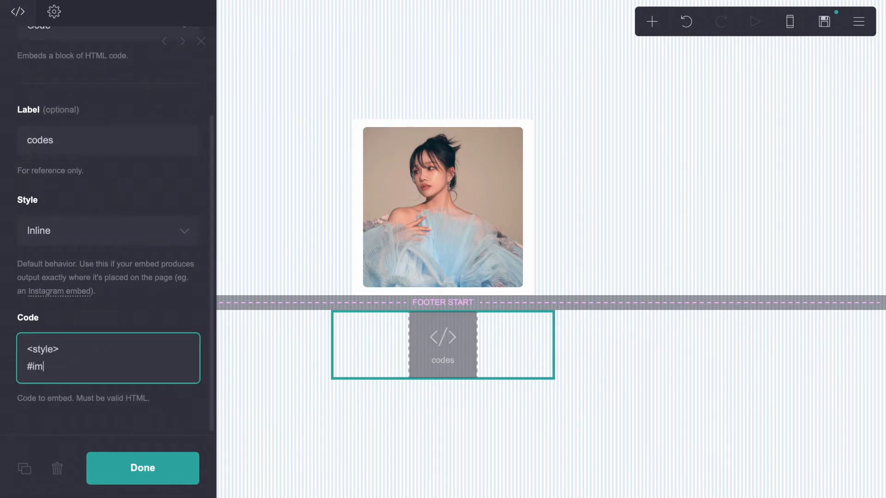
type("#image01 {")
key("Return")
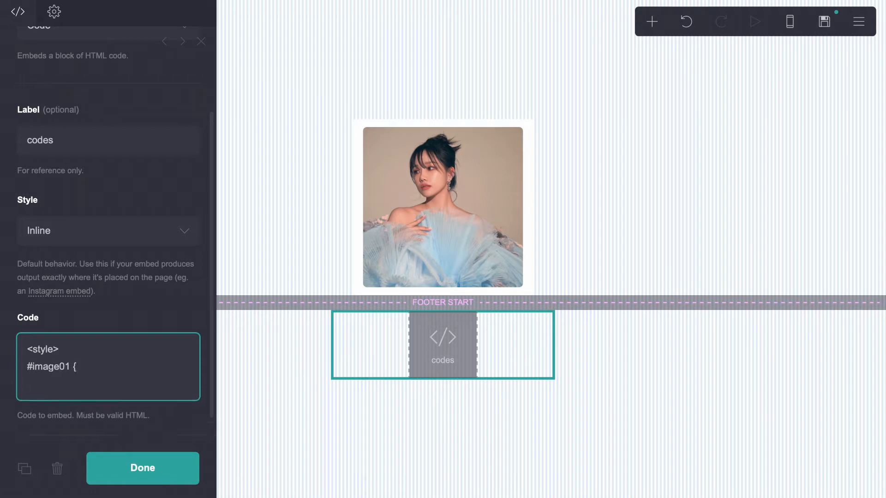
key("Return")
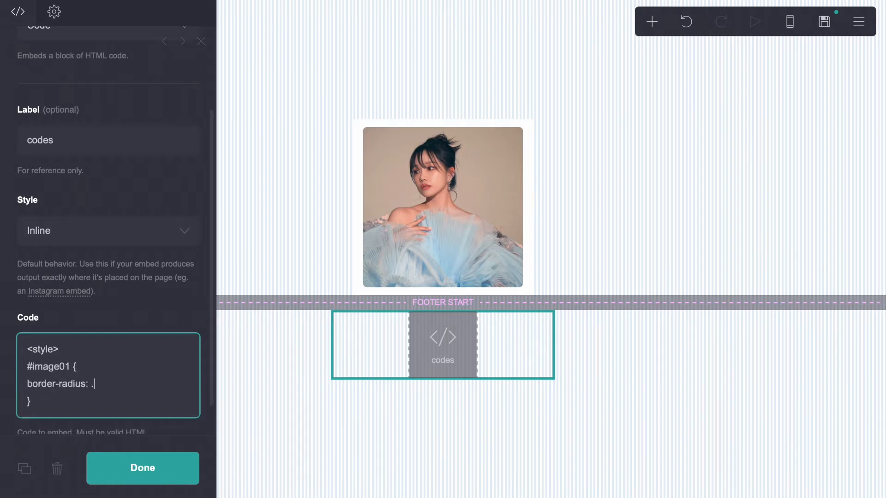
key("Return")
type("border: 4px double")
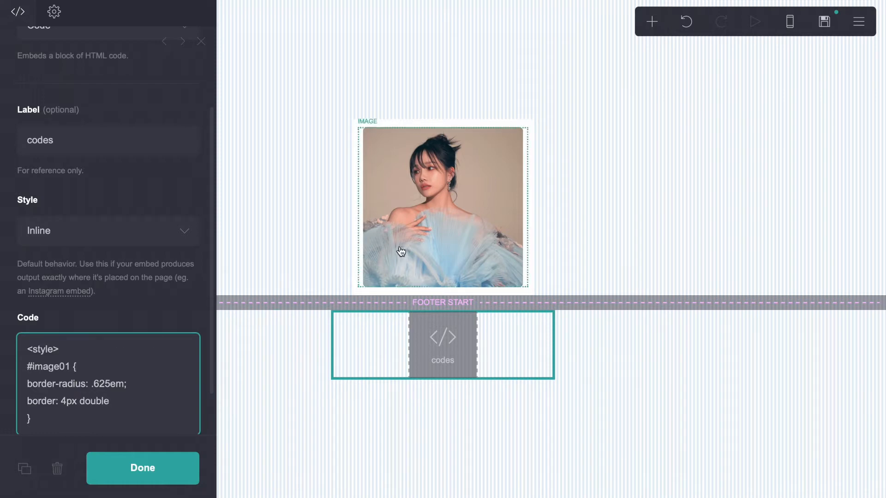
- Copy the background stripe pattern's hex color as #CEE0F0, and set the pattern color's transparency to give #CEE0F0A8
left_click(258, 235)
left_click(92, 339)
scroll(92, 339, "down", 5)
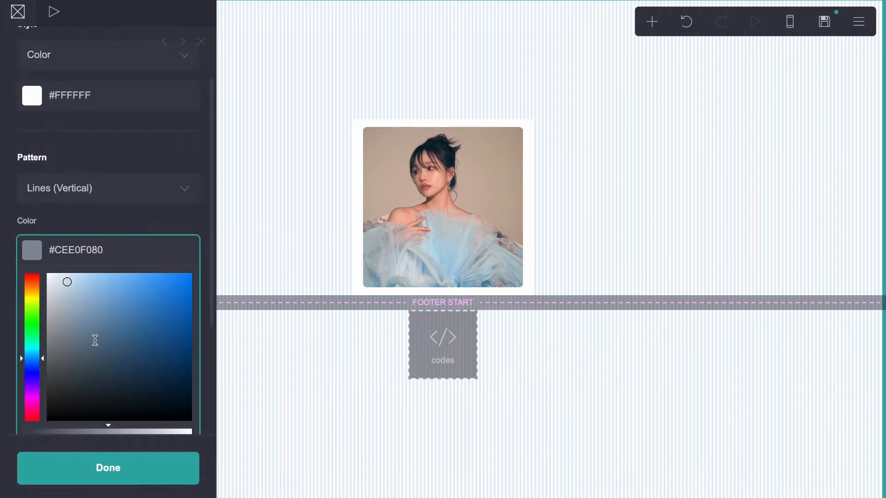
key("BackSpace")
key("BackSpace")
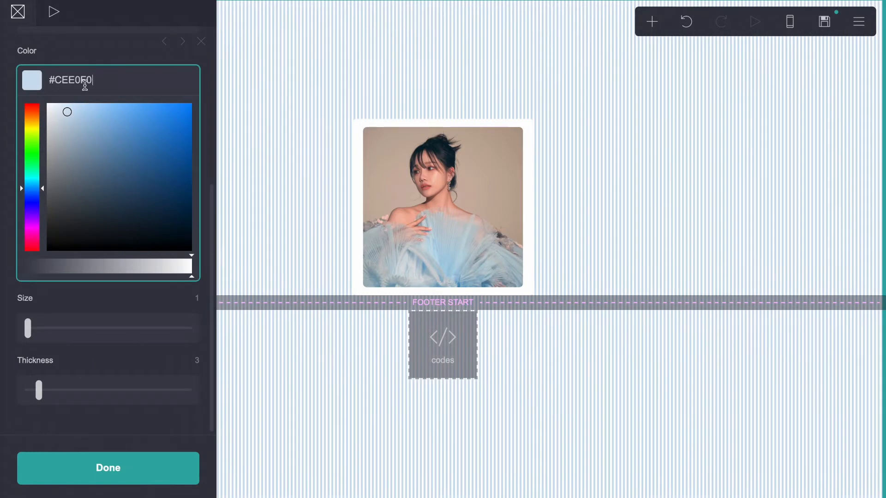
left_click_drag(92, 81, 3, 76)
key("ctrl+c")
left_click(137, 263)
- Add the copied color to the #image01 border in the codes embed, making it border: 4px double #CEE0F0;
left_click(398, 340)
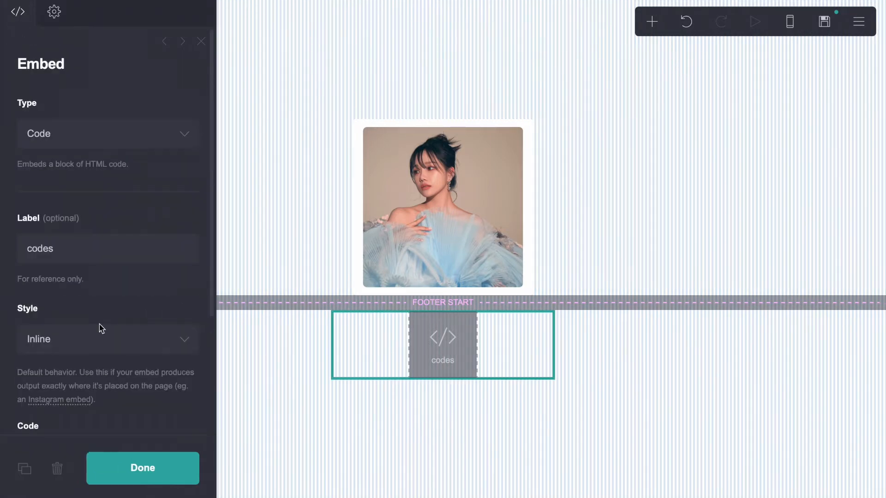
scroll(100, 326, "down", 3)
left_click(132, 350)
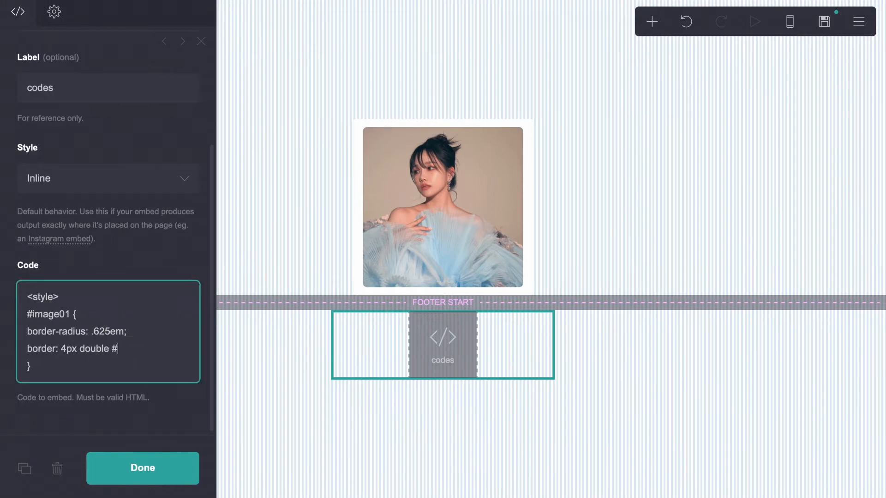
type("#")
key("ctrl+v")
left_click(124, 349)
key("BackSpace")
- Extend the #image01 rule's selector to also cover #container01
left_click_drag(167, 351, 18, 341)
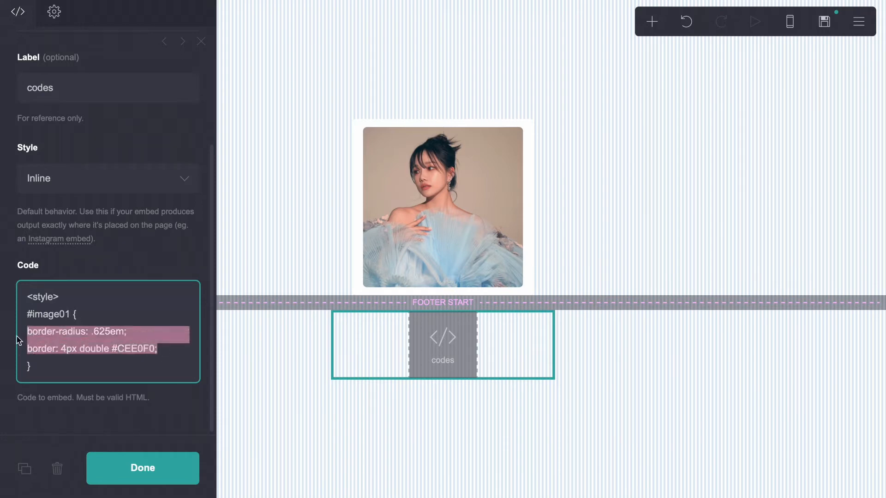
left_click(68, 315)
type(", #")
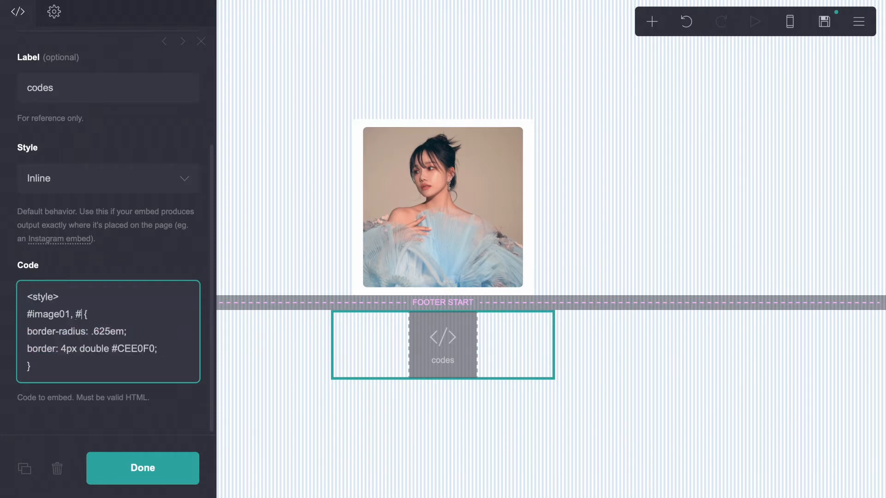
type("container01")
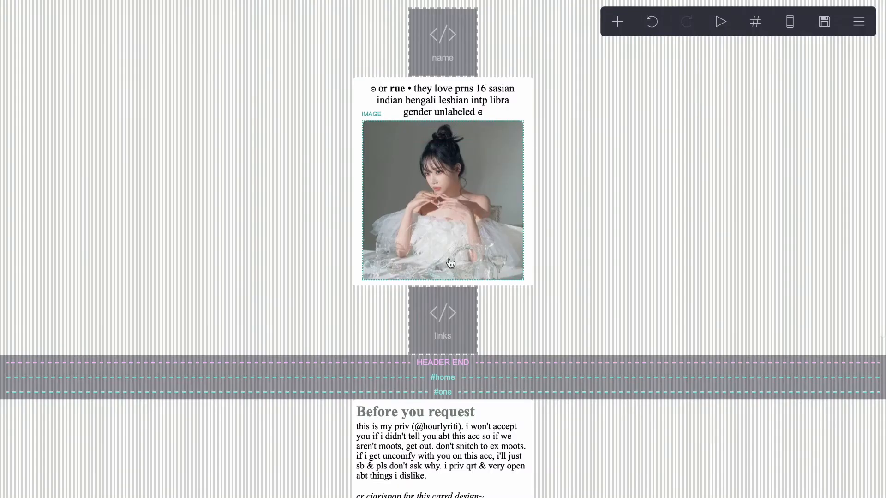
- Examine the codes embed at the bottom of the finished example Carrd site for its style rules
scroll(439, 331, "down", 5)
left_click(422, 410)
left_click(425, 447)
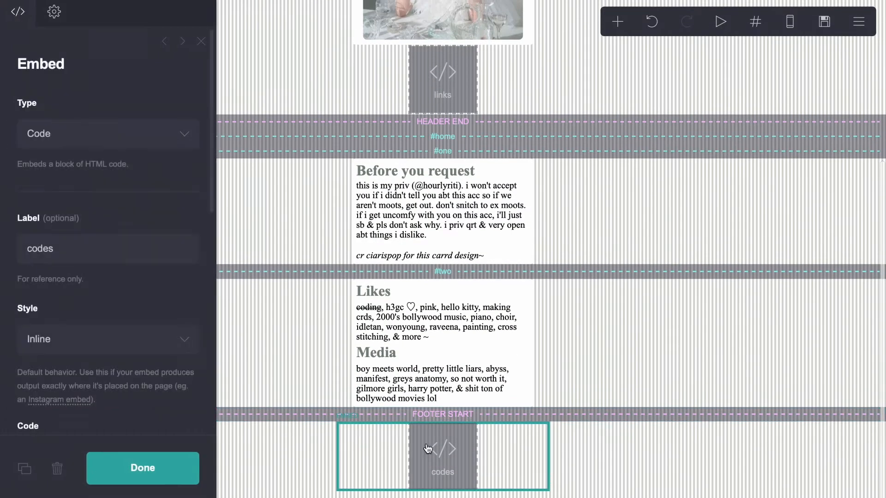
scroll(162, 370, "down", 10)
scroll(161, 321, "up", 3)
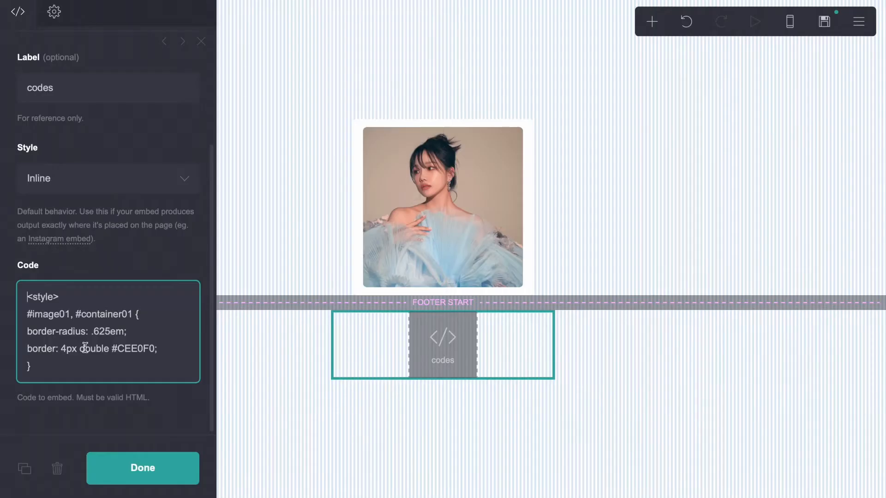
- Move #container01 out of the #image01 selector into its own empty rule block beneath it
left_click_drag(133, 314, 72, 313)
key("ctrl+c")
key("BackSpace")
left_click(168, 372)
key("Return")
key("Return")
key("ctrl+v")
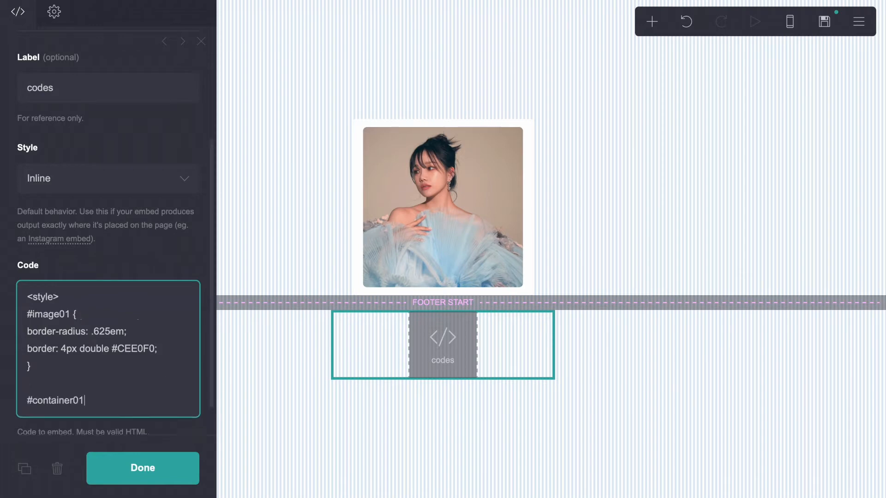
type("{")
key("Return")
key("Return")
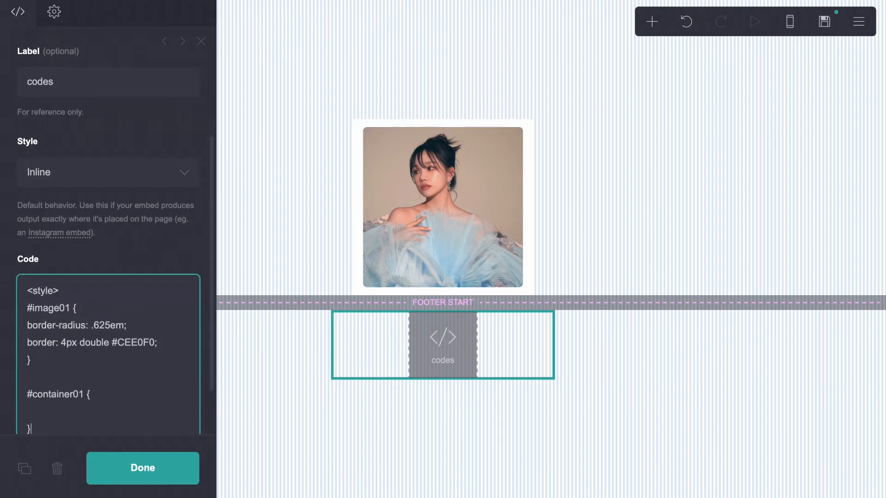
- Copy the border-radius and border declarations from the #image01 rule into the #container01 rule, and add width: 17em;
left_click_drag(159, 342, 27, 325)
key("ctrl+c")
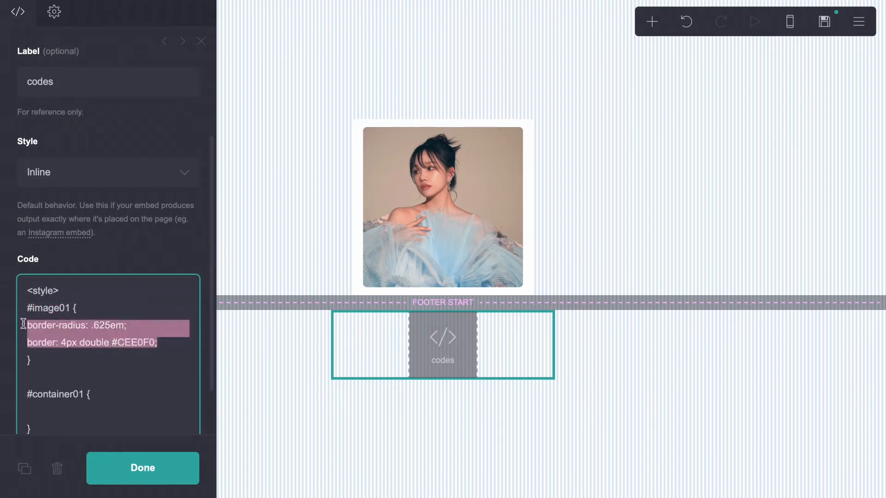
scroll(40, 342, "down", 1)
left_click(40, 342)
key("ctrl+v")
key("Return")
type("hei")
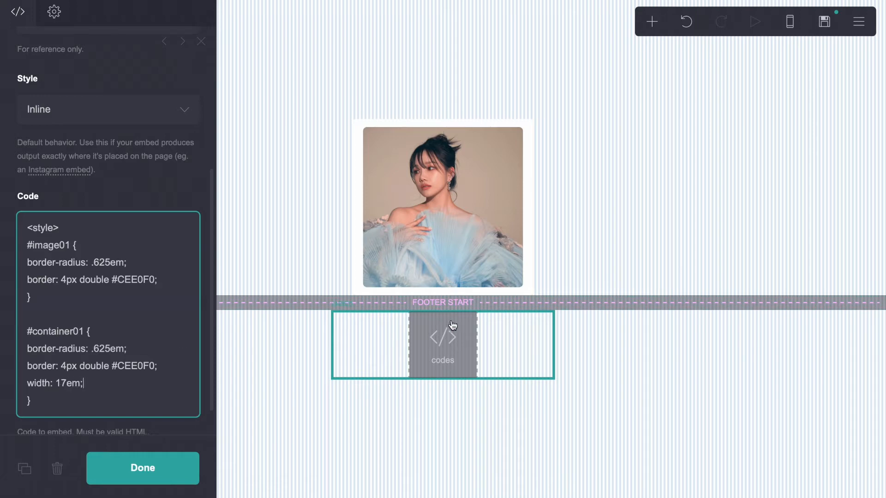
left_click(384, 409)
left_click(337, 224)
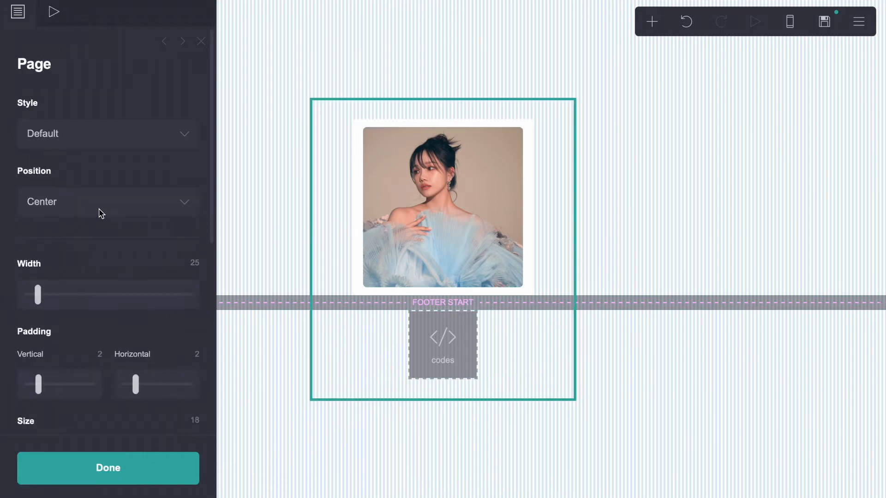
scroll(55, 301, "down", 8)
scroll(56, 300, "up", 8)
- Change the background stripe pattern's color to a paler, fully opaque grayish blue
left_click(254, 234)
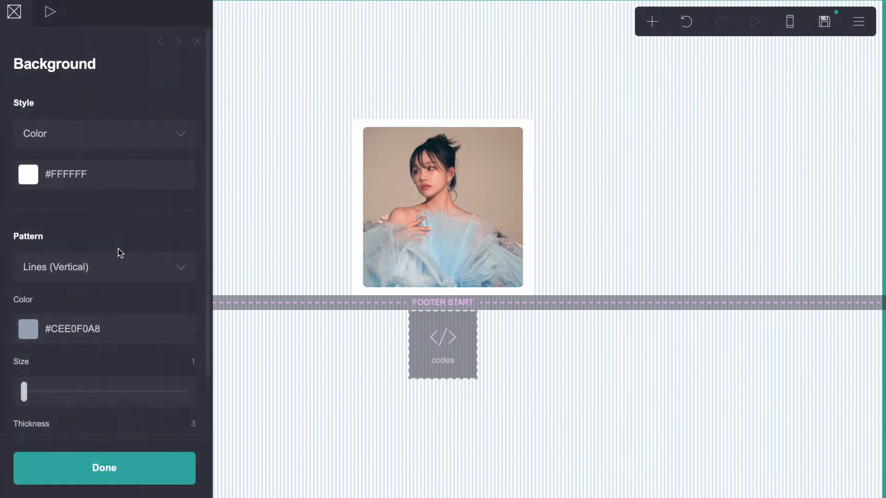
left_click_drag(105, 329, 81, 332)
left_click_drag(67, 298, 62, 302)
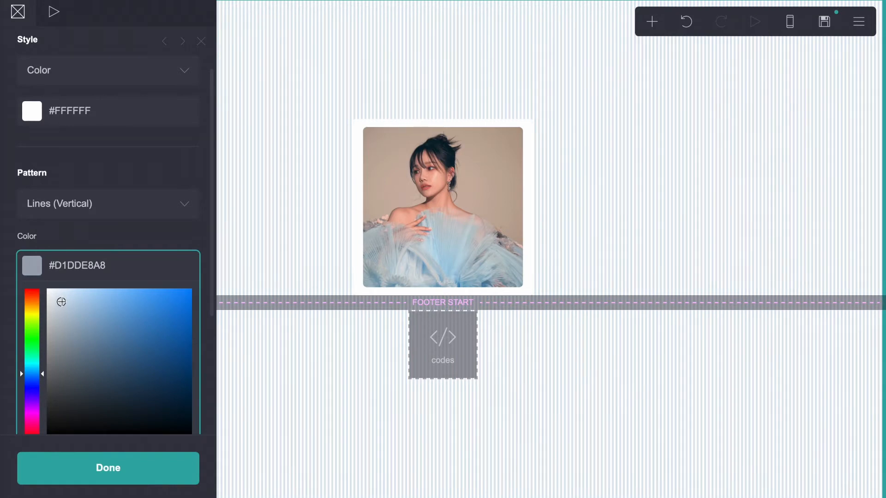
scroll(61, 301, "down", 4)
key("BackSpace")
key("BackSpace")
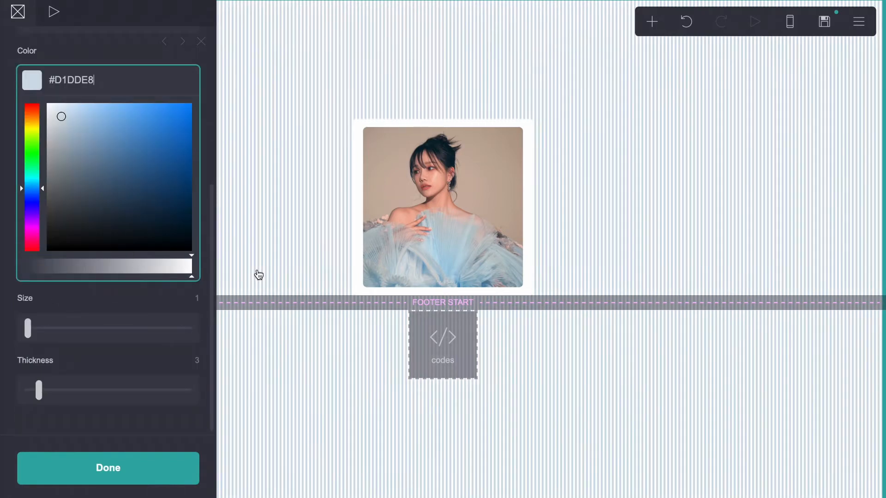
left_click_drag(60, 238, 56, 234)
double_click(76, 200)
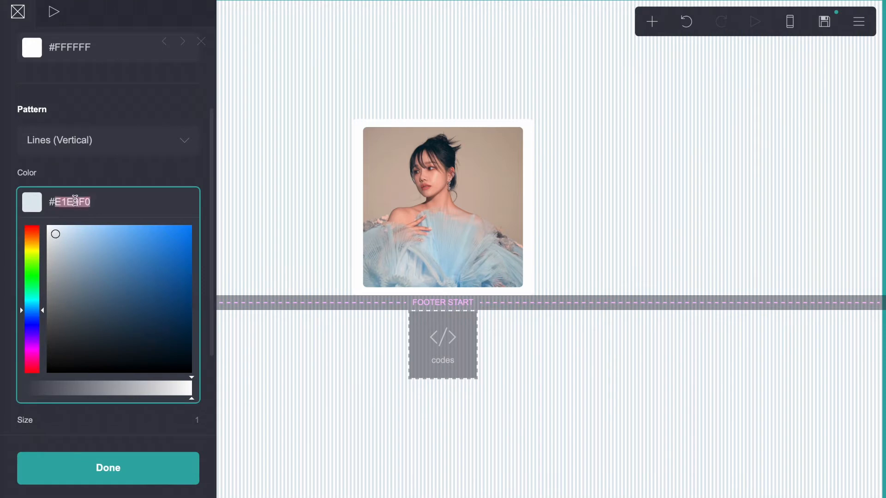
left_click(247, 364)
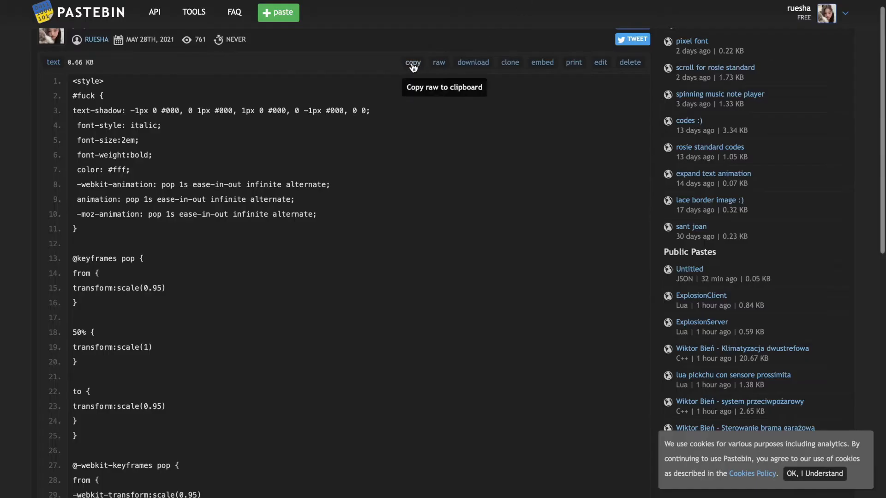
- Copy the animated text code from Pastebin and add a Code embed above the photo on the Carrd page
left_click(413, 66)
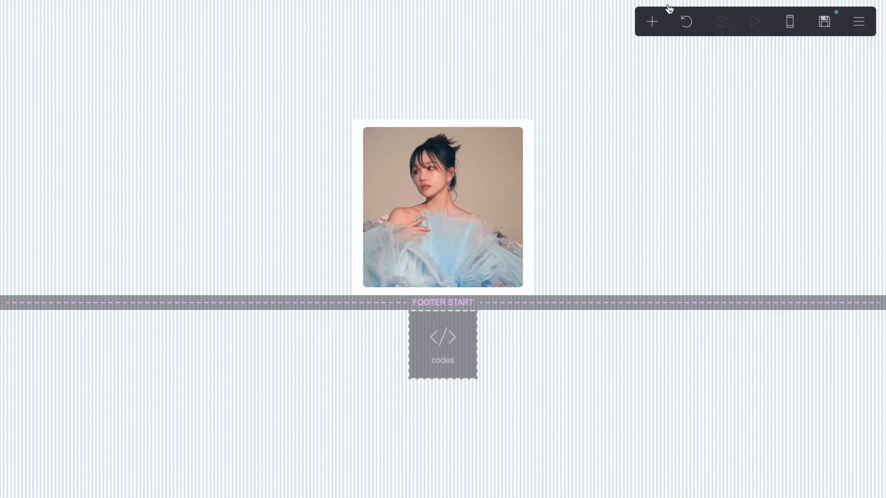
left_click(653, 22)
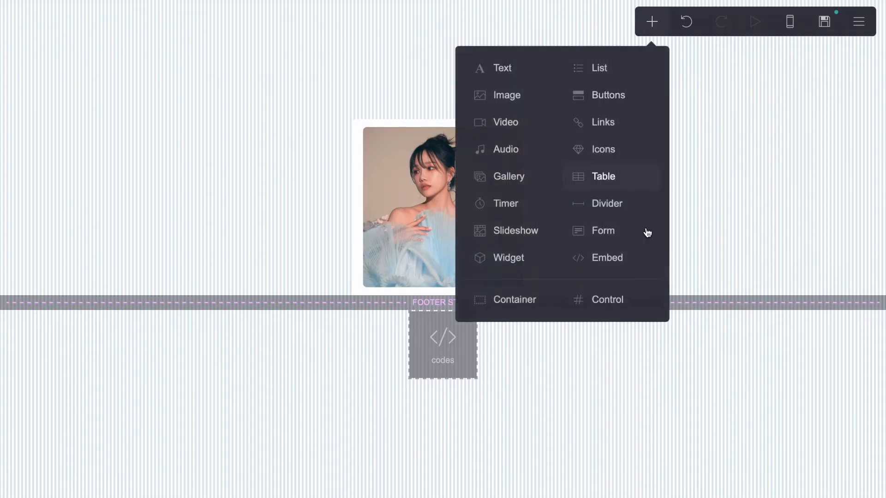
left_click(599, 258)
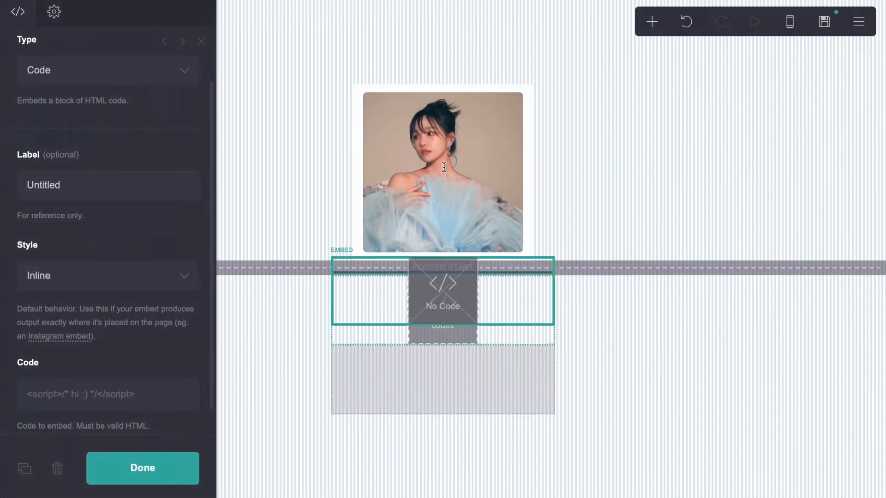
- Paste the copied text animation code into the new embed and label the embed nae
scroll(100, 180, "down", 1)
left_click(99, 357)
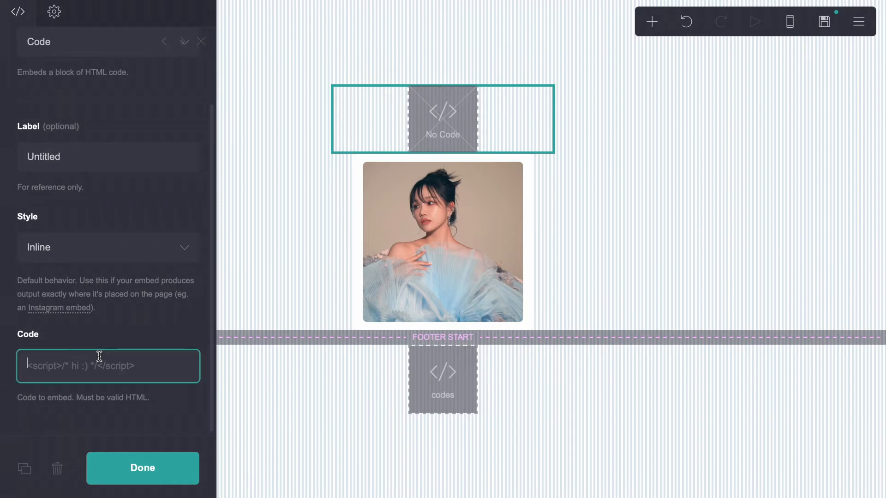
type("name")
key("ctrl+a")
key("ctrl+v")
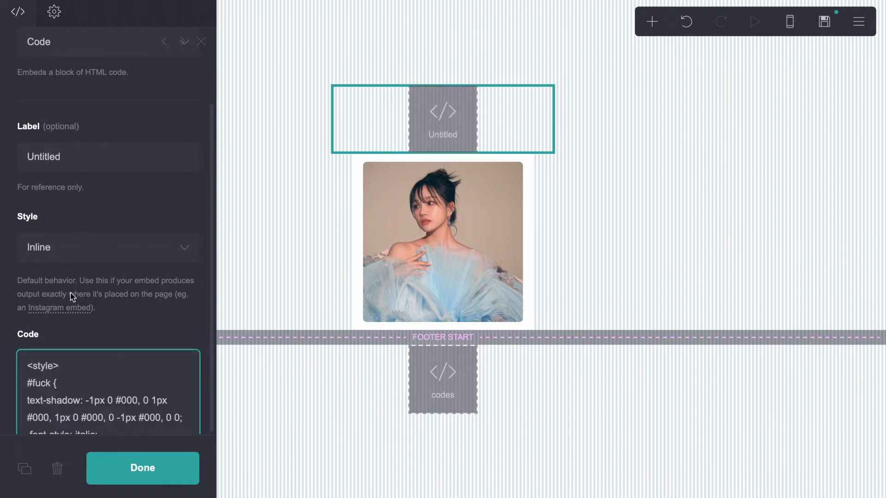
left_click(82, 148)
type("nae")
scroll(76, 358, "down", 4)
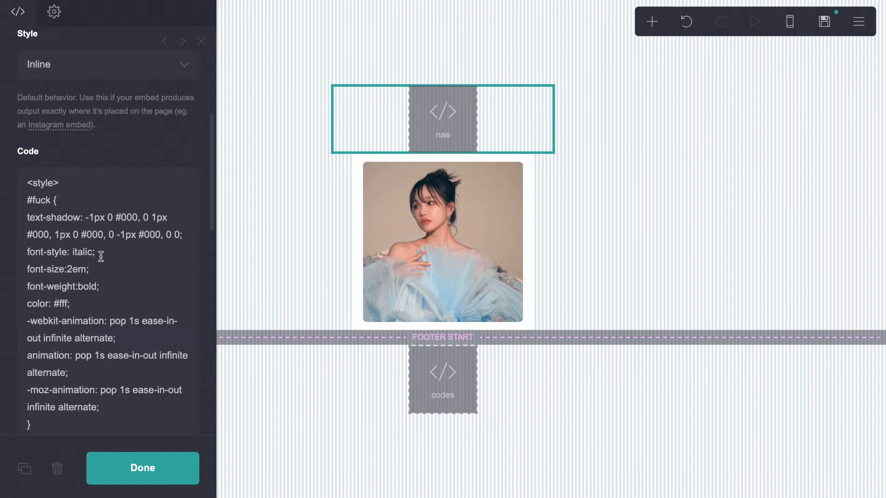
- Set the background stripe color to the medium blue #AAC8E3 and select its hex value for reuse
left_click(232, 179)
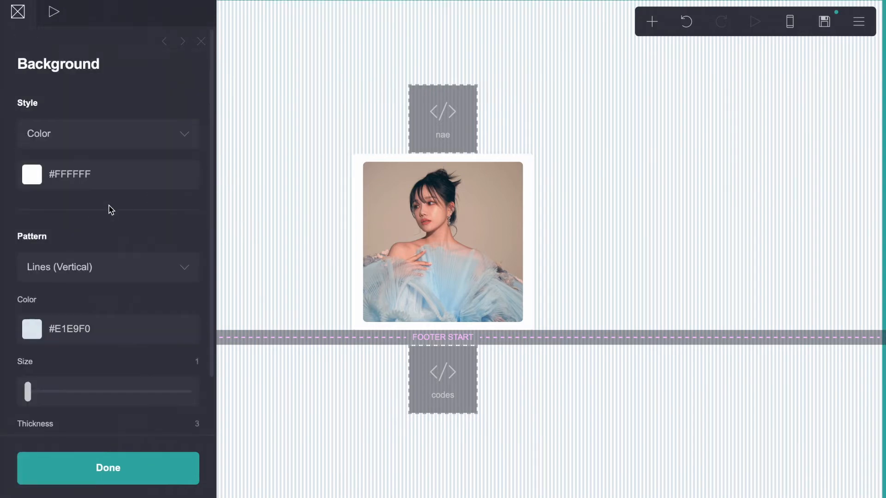
left_click(75, 323)
scroll(64, 296, "down", 3)
mouse_move(56, 247)
left_mouse_down()
mouse_move(77, 263)
mouse_move(83, 253)
left_mouse_up()
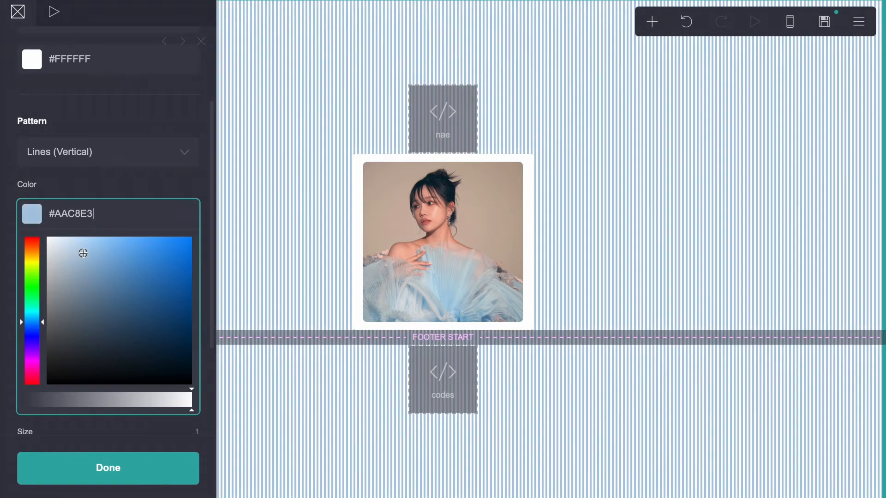
double_click(79, 217)
- In the nae embed's code, set the text color to #AAC8E3 and delete the font-style: italic line
left_click(500, 122)
left_click(500, 121)
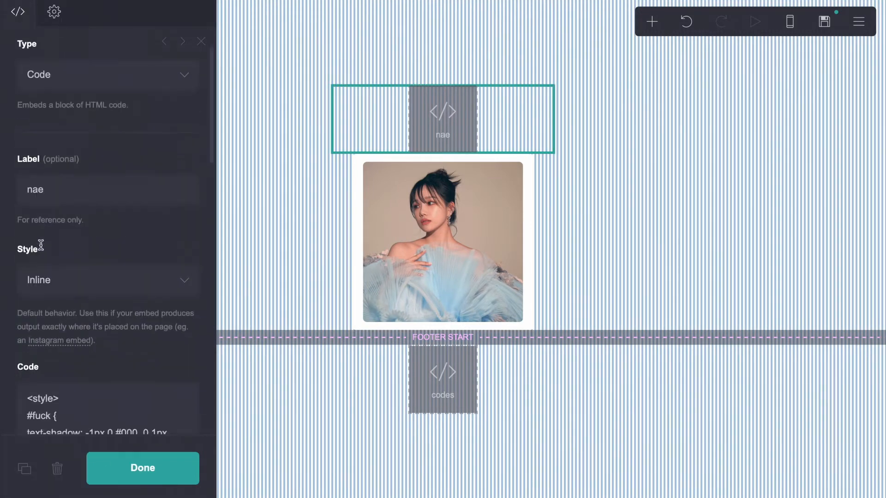
scroll(41, 245, "down", 5)
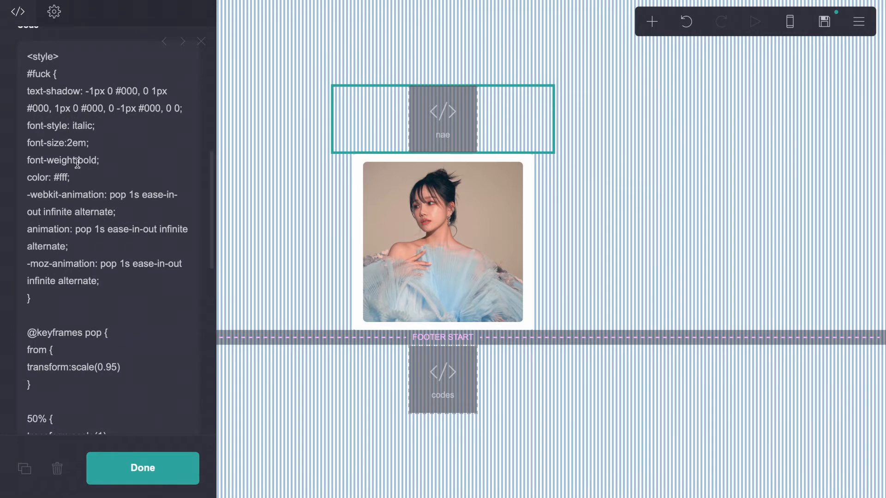
double_click(60, 177)
key("ctrl+v")
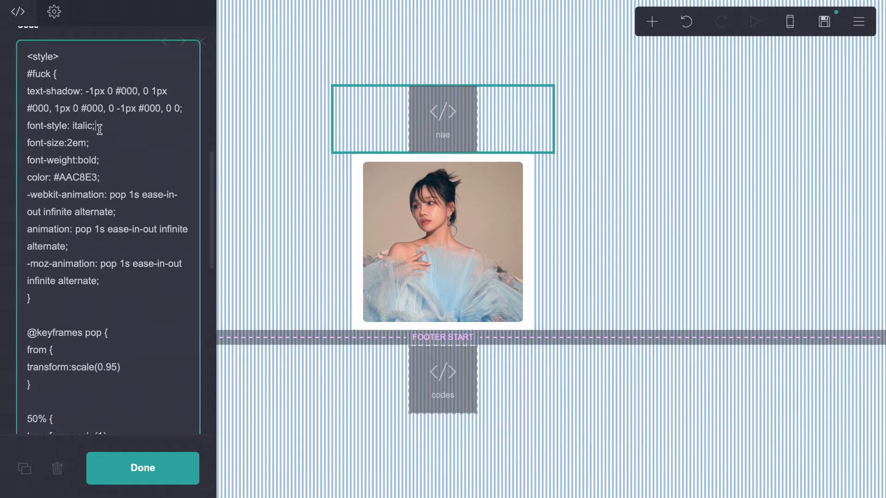
left_click_drag(96, 132, 3, 130)
key("BackSpace")
key("BackSpace")
- Lighten the background stripe color to #CCDDED and select its hex value for reuse
left_click(311, 46)
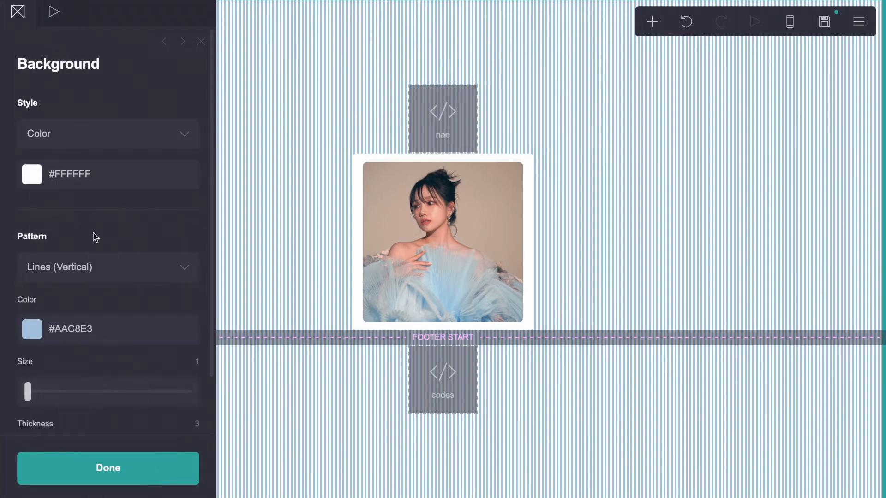
left_click(75, 329)
left_click(67, 289)
left_click_drag(67, 290, 67, 287)
double_click(73, 253)
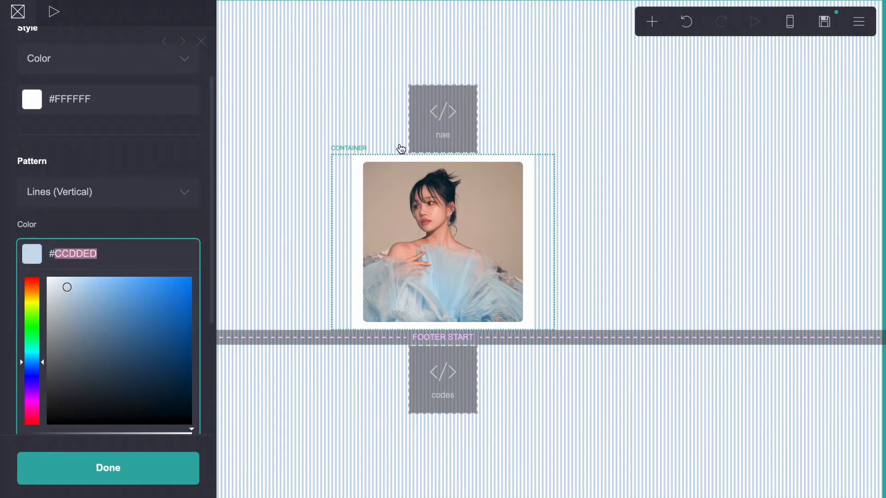
- Replace all four #000 text-shadow colors in the nae embed's code with #CCDDED
left_click(416, 130)
scroll(7, 279, "down", 5)
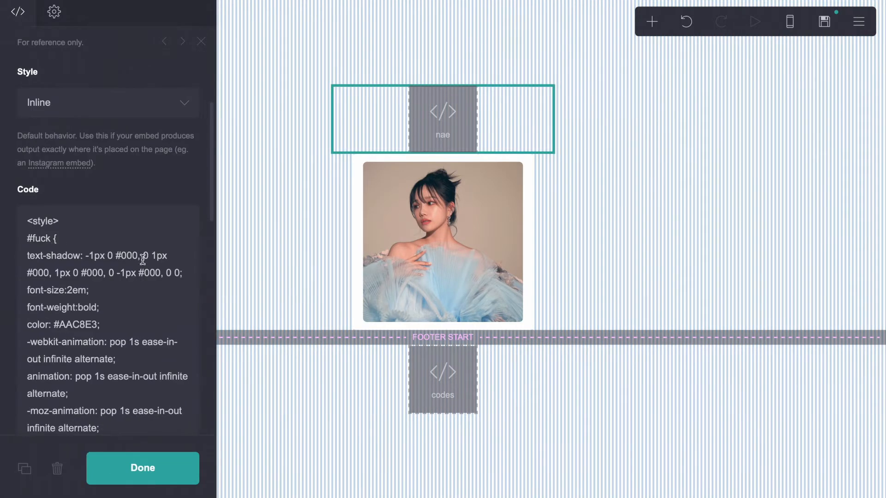
left_click(125, 252)
double_click(125, 252)
key("ctrl+v")
double_click(60, 272)
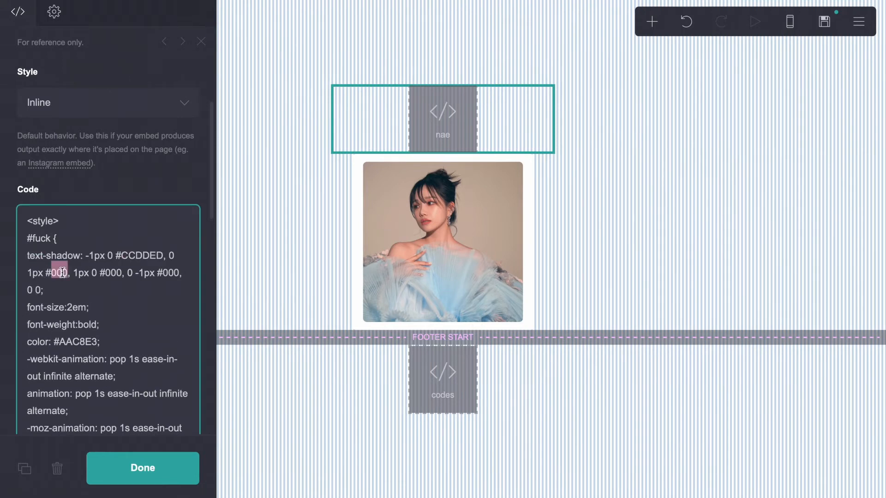
key("ctrl+v")
double_click(131, 273)
key("ctrl+v")
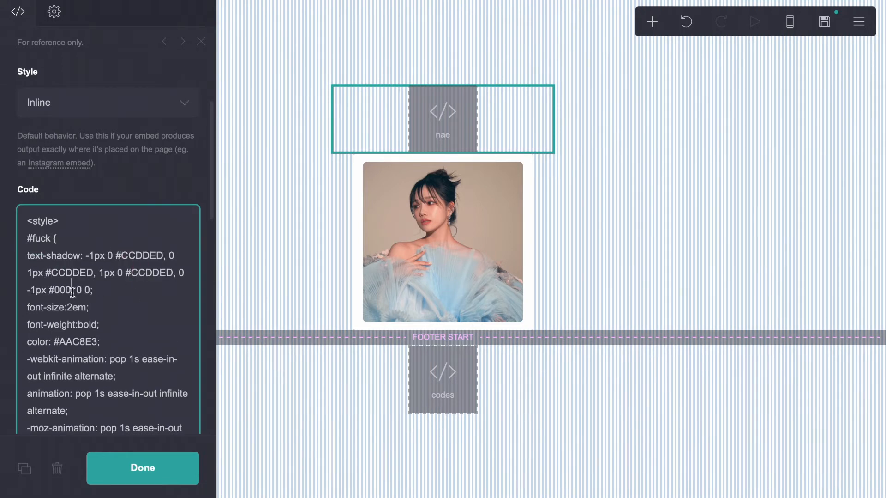
triple_click(65, 289)
double_click(65, 289)
- Set the background stripe pattern's color to the very pale blue #E1EFFC
left_click(271, 202)
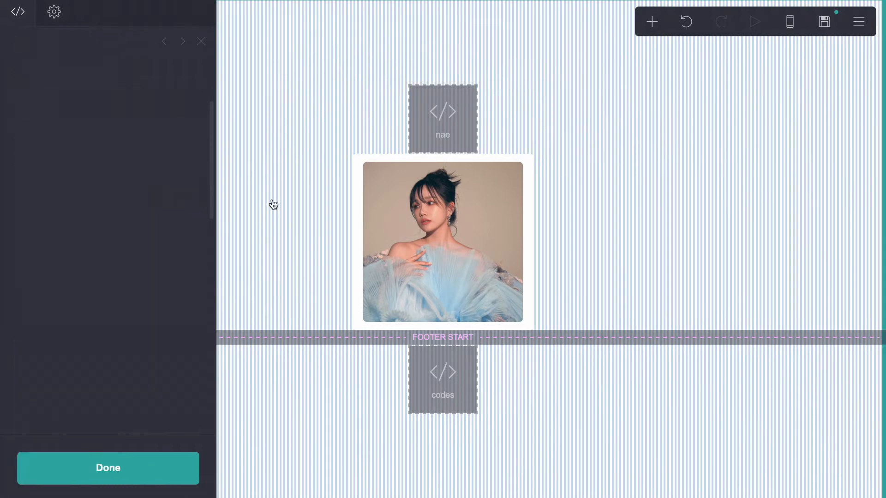
left_click(93, 331)
mouse_move(63, 292)
left_mouse_down()
mouse_move(57, 297)
mouse_move(63, 285)
left_mouse_up()
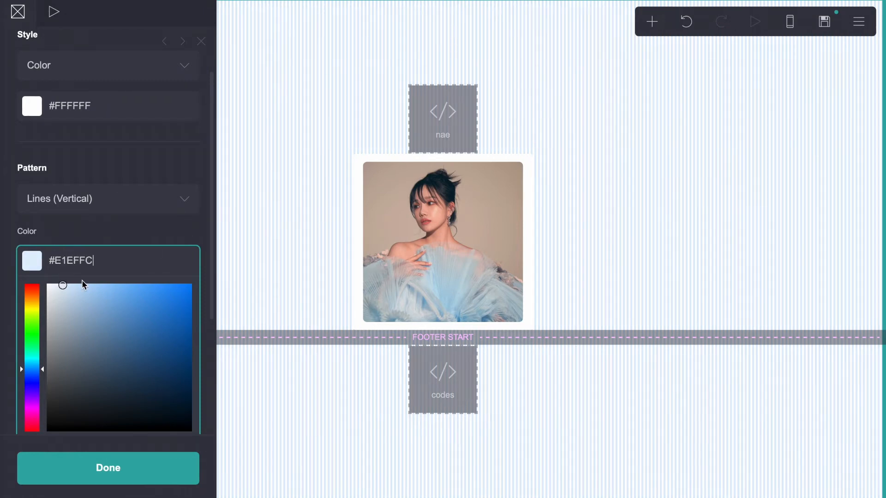
left_click(277, 242)
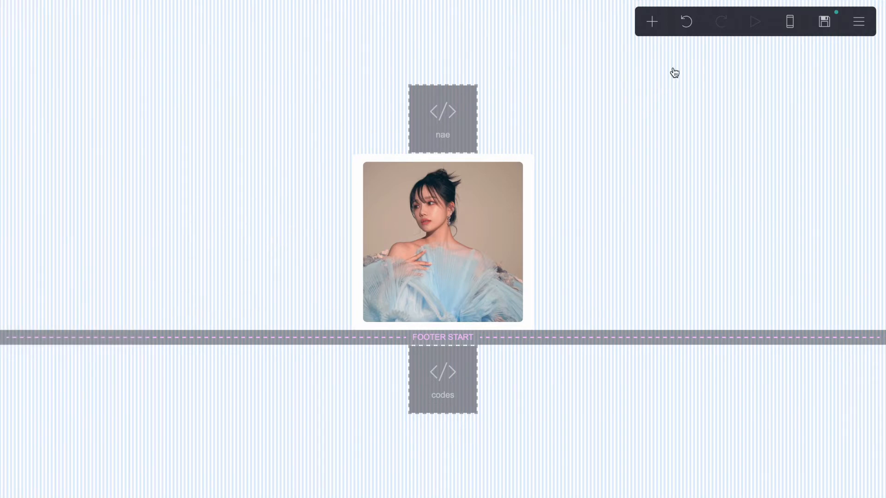
- Correct the label of the embed above the photo to name
left_click(655, 29)
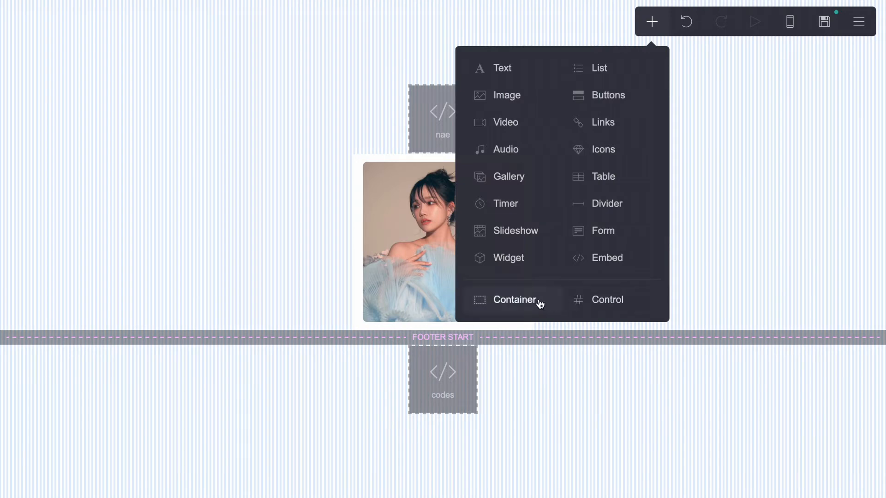
left_click(377, 149)
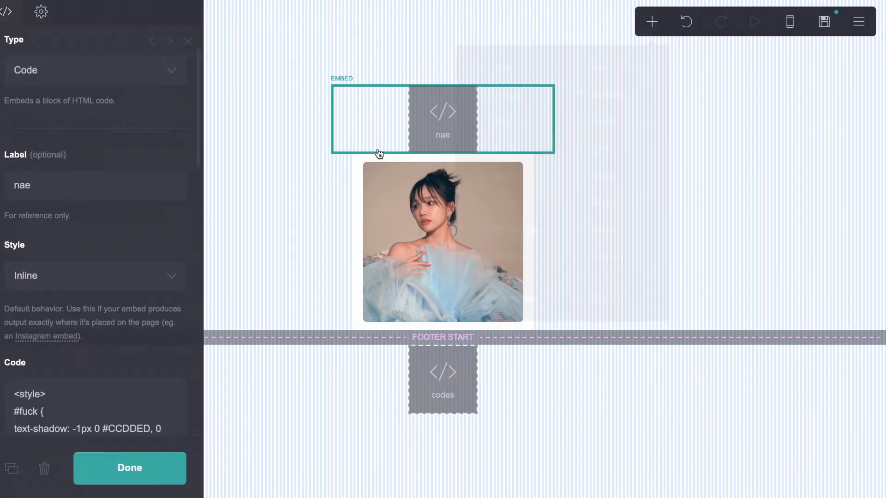
scroll(92, 273, "down", 3)
scroll(90, 268, "up", 3)
left_click(37, 194)
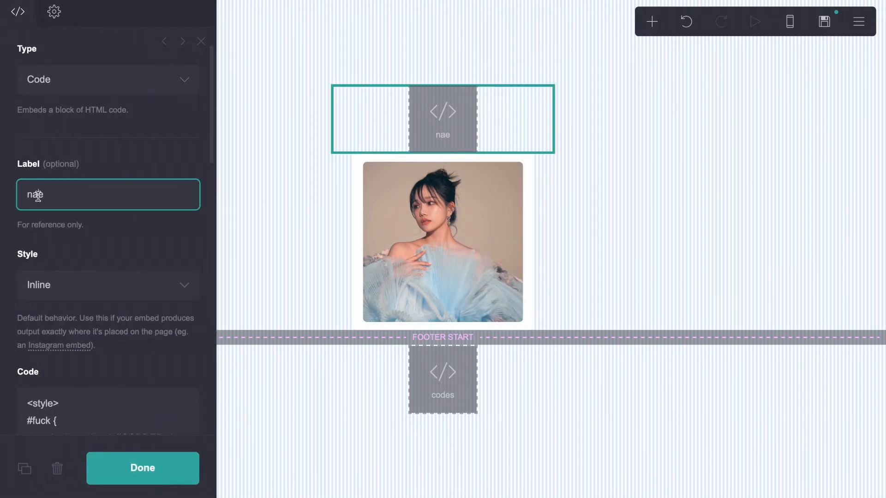
type("m")
- Add another Code embed between the photo container and the footer marker
left_click(647, 113)
left_click(651, 22)
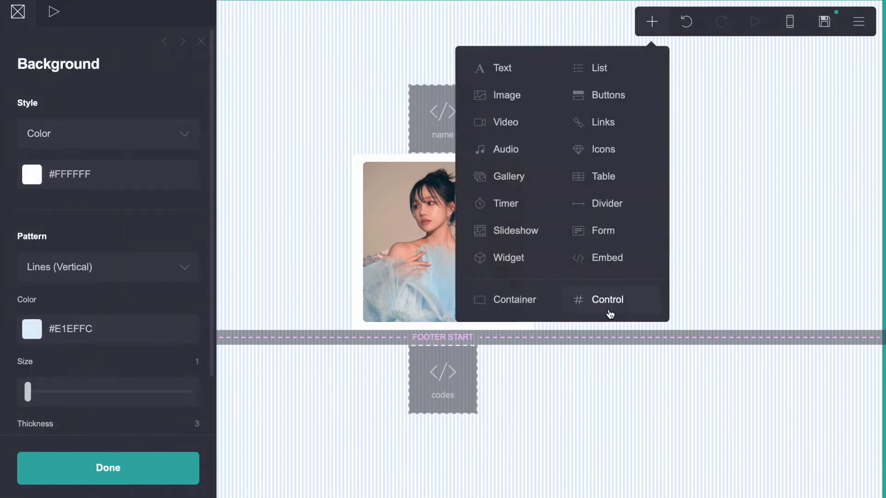
left_click(607, 258)
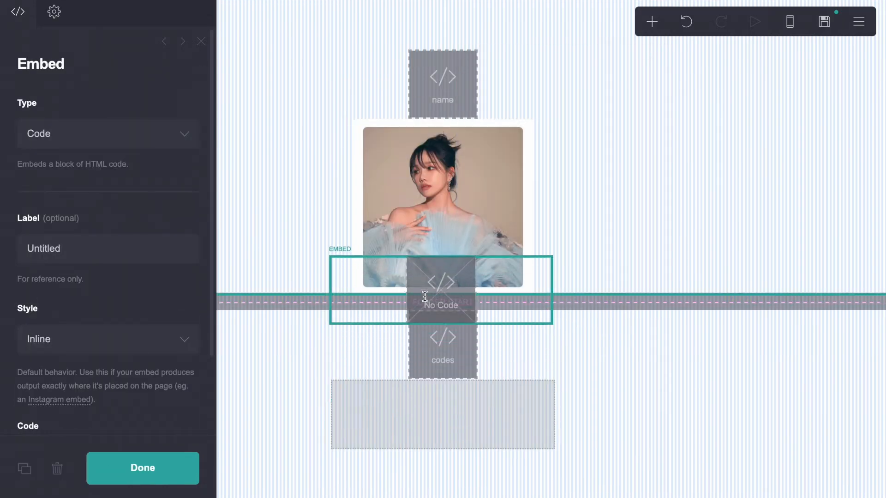
scroll(124, 326, "down", 3)
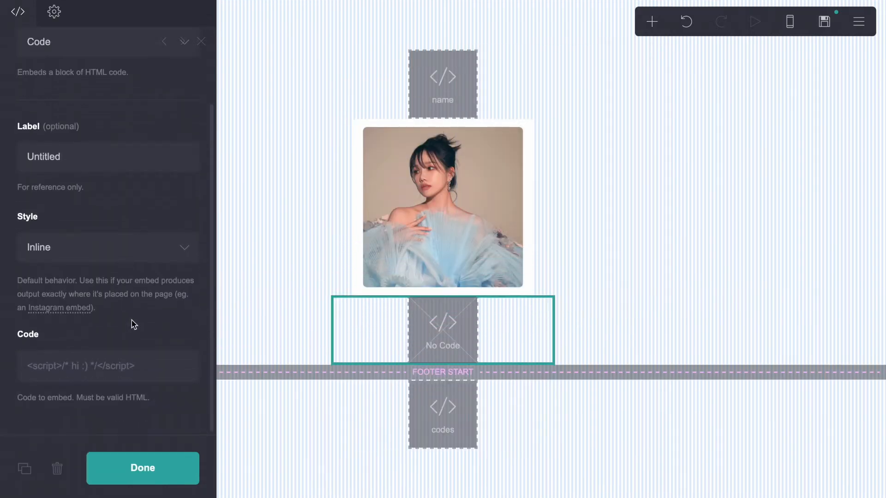
- Label the new embed links and begin its code with an opening <style> tag
left_click(71, 166)
key("BackSpace")
key("BackSpace")
key("BackSpace")
key("BackSpace")
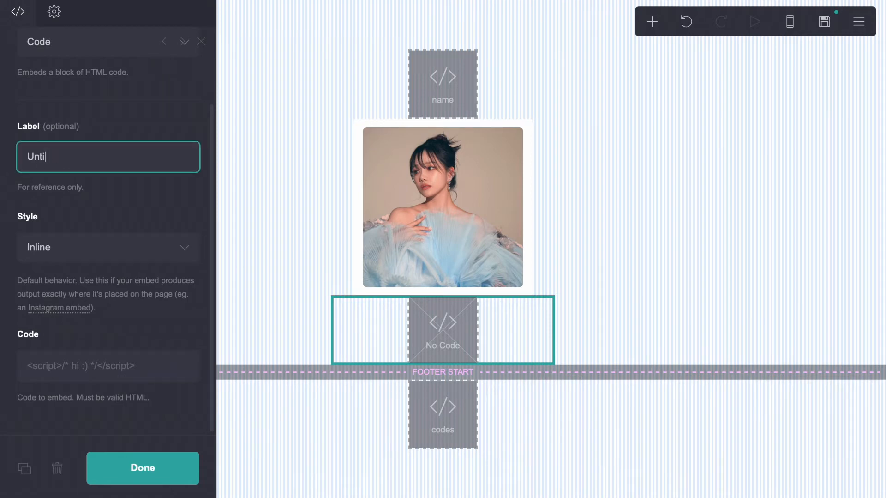
key("BackSpace")
key("BackSpace")
type("links")
left_click(168, 355)
type("<s")
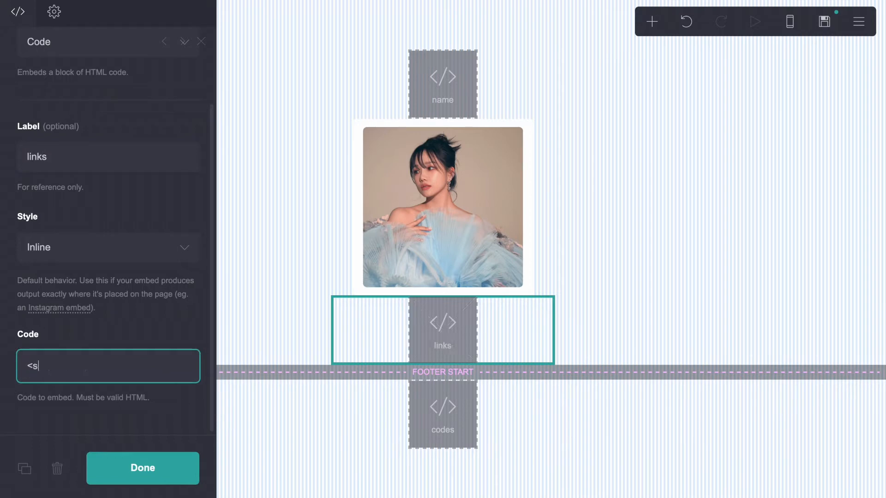
type("tyle>")
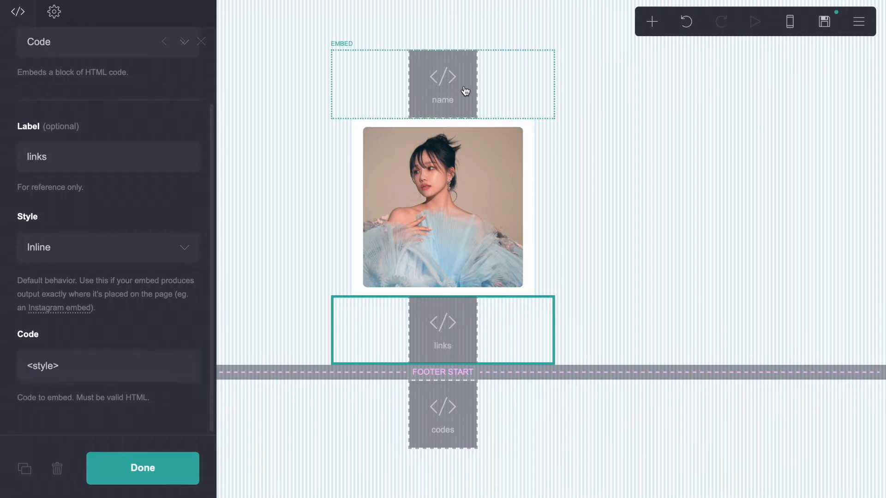
- Copy the text-shadow, font-size, font-weight and color declarations from the name embed into the links embed, closing with a </style> tag
left_click(465, 89)
scroll(26, 257, "down", 6)
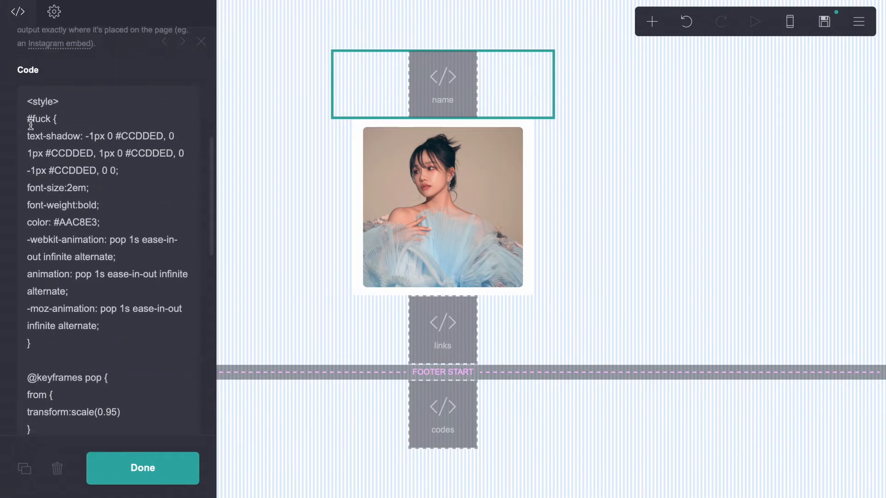
left_click_drag(26, 136, 101, 221)
key("ctrl+c")
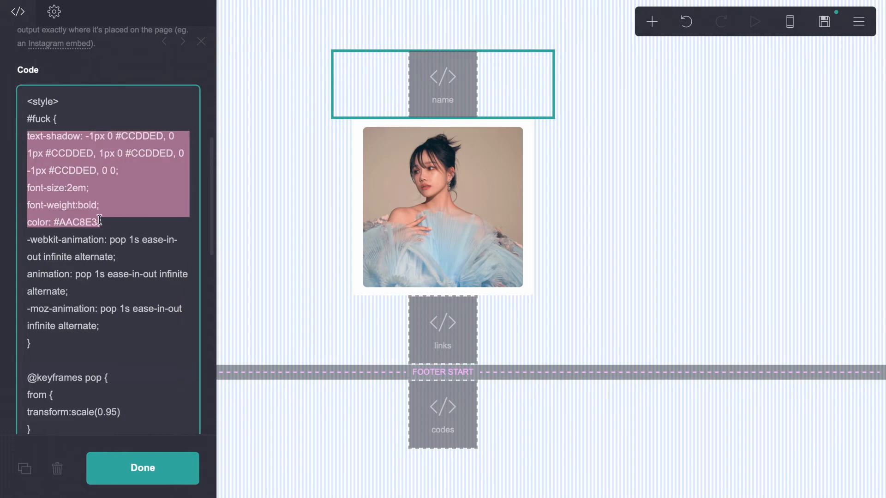
left_click(422, 317)
scroll(118, 273, "down", 2)
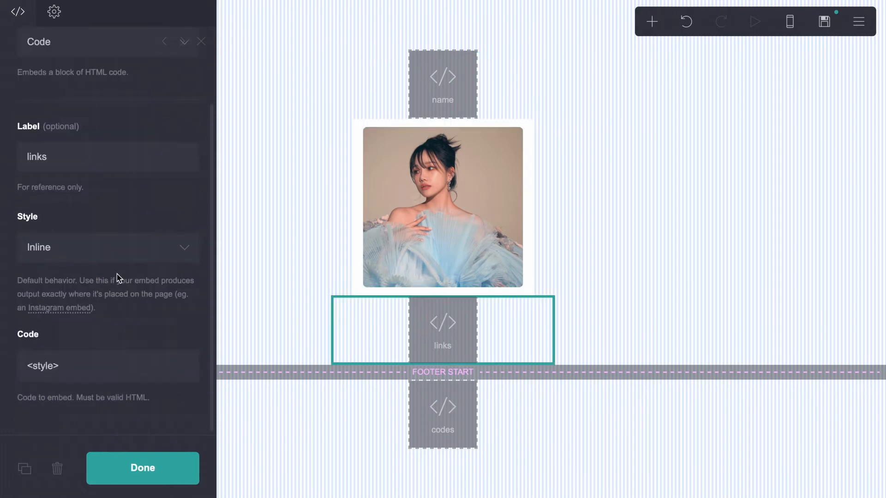
left_click(116, 365)
key("Return")
key("ctrl+v")
key("Return")
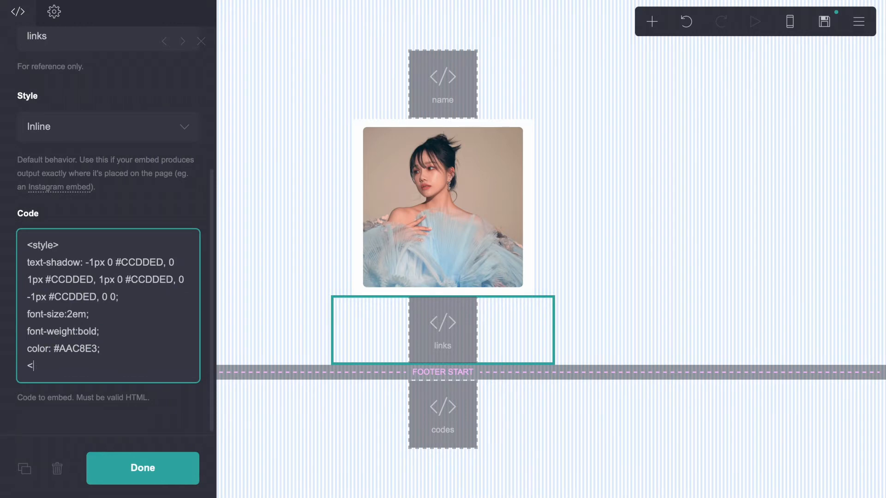
- Wrap the declarations in the links embed in an #awesome { } rule, with blank lines separating it from the style tags
left_click(85, 252)
key("Return")
type("#")
key("Return")
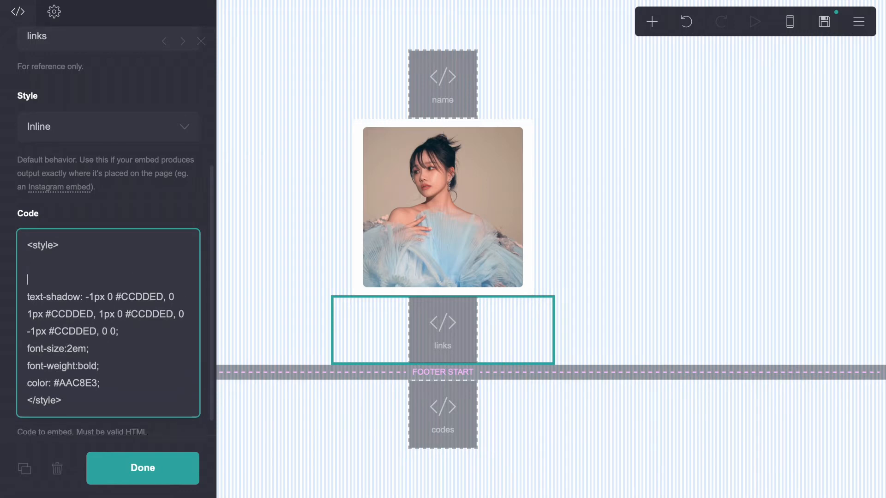
type("#awesome {")
key("Return")
key("BackSpace")
left_click(110, 381)
key("Return")
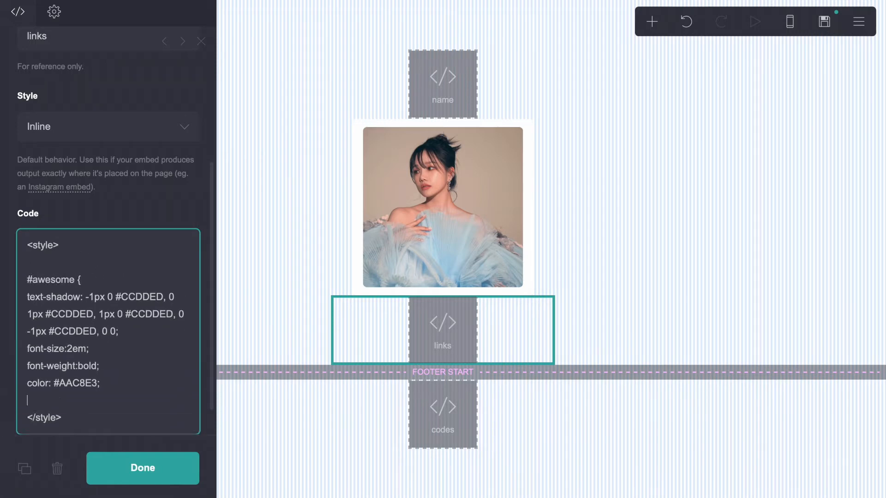
type("}")
key("Return")
scroll(75, 401, "down", 2)
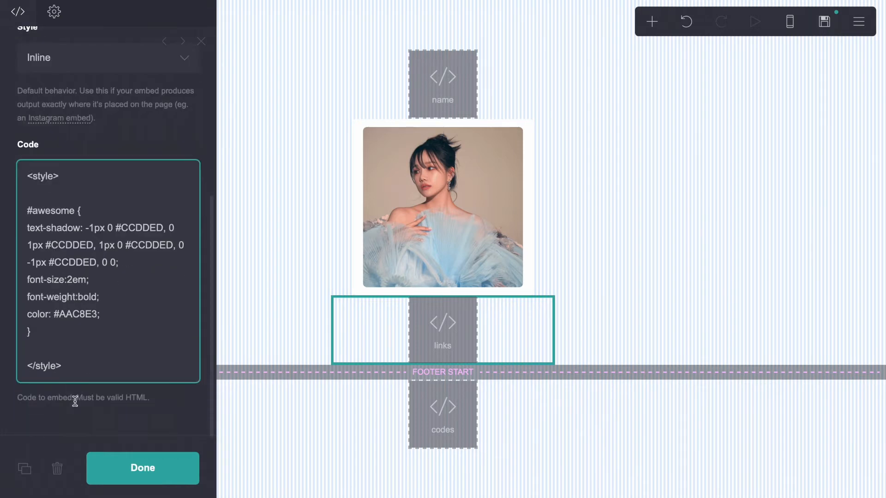
- Start an a { } rule below the closing </style> tag in the links embed's code
left_click(81, 369)
key("Return")
key("Return")
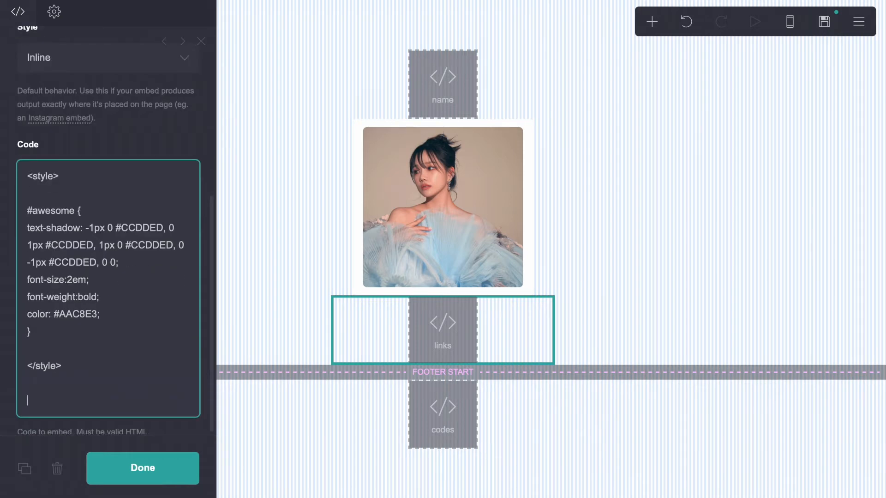
type("a {")
key("Return")
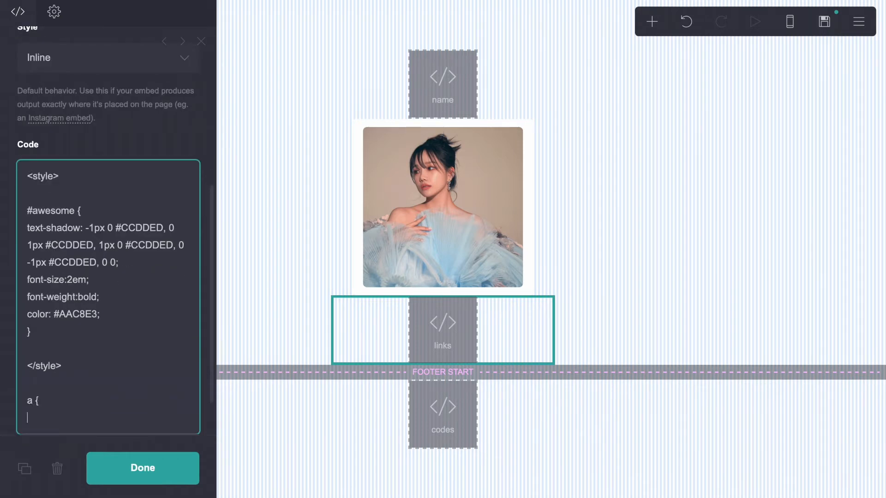
key("Left")
key("Return")
key("Up")
- Give the a rule a color declaration using #AAC8E3, copying the hex code from the #awesome rule
type("color:")
double_click(79, 313)
key("ctrl+c")
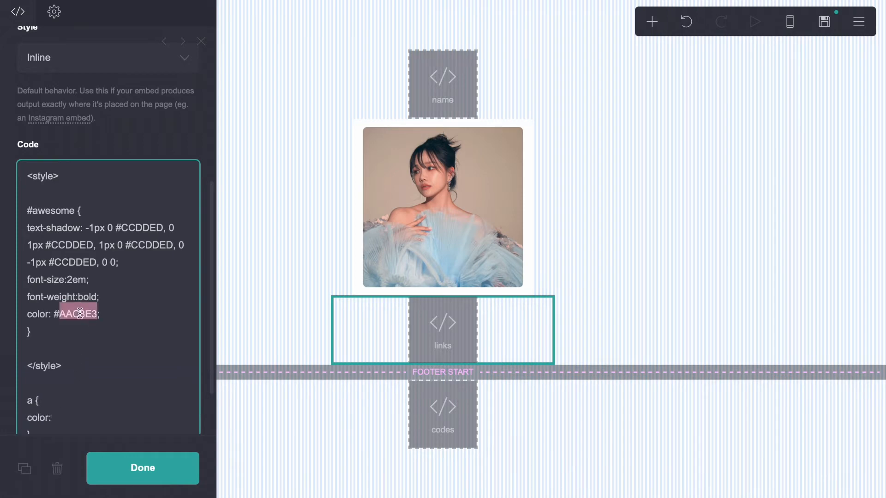
left_click(72, 418)
type("#")
key("ctrl+v")
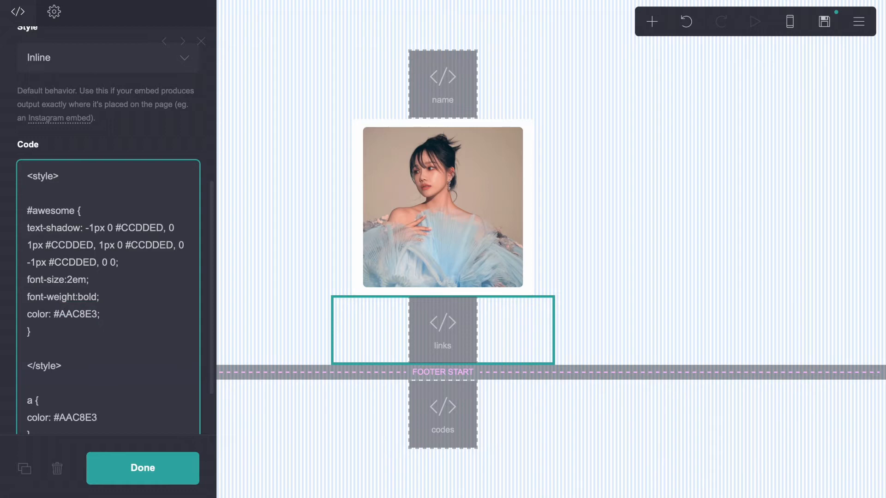
- Add text-decoration: none; to the a rule and close it with a brace
type(";")
key("Return")
type("text-")
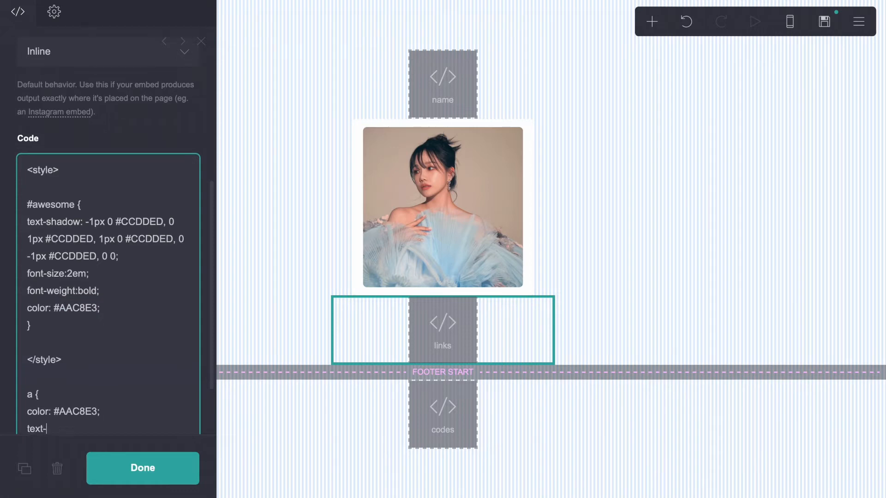
type("decoration: none;")
key("Return")
type("}")
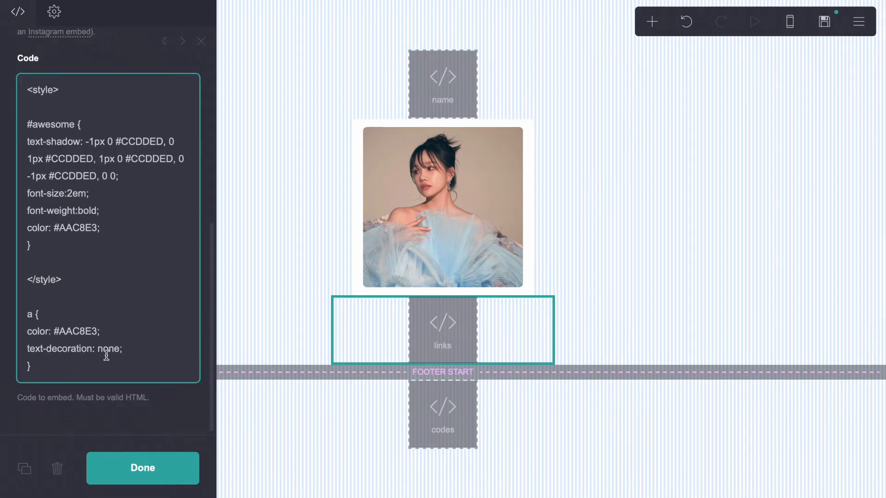
- Add an a: hover { } rule below the a rule, with a color declaration left without a value
key("Return")
key("Return")
type("a")
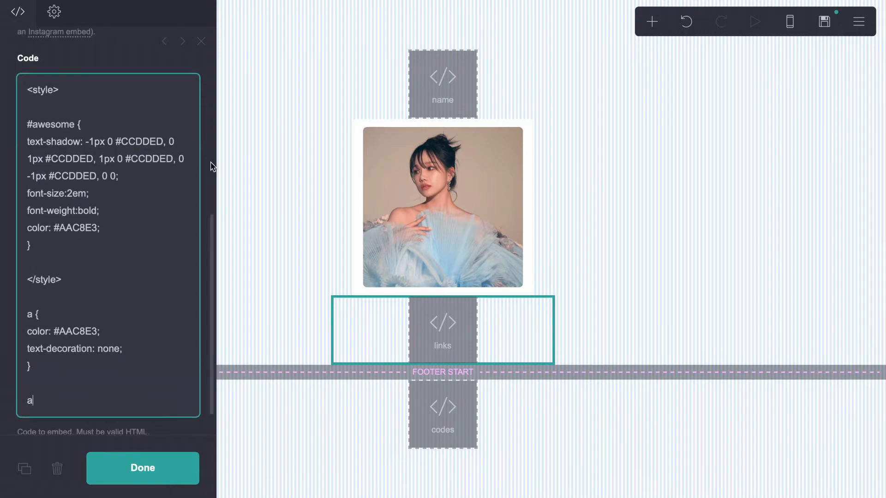
type(":")
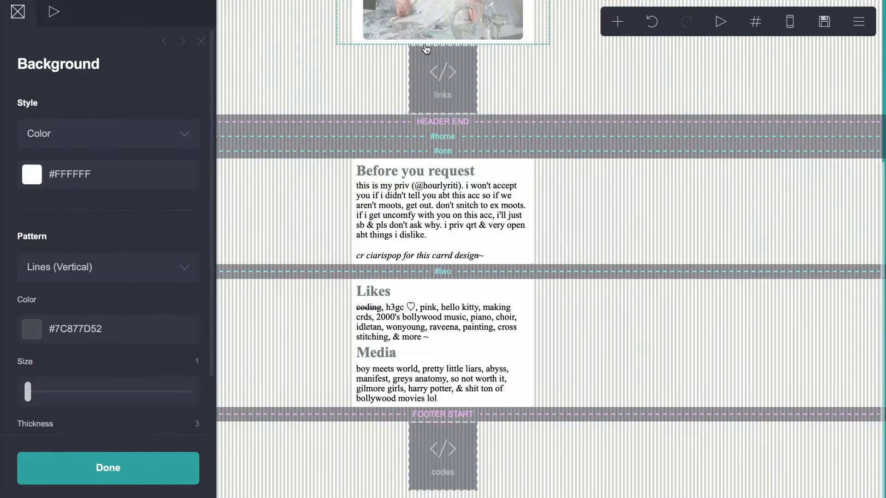
scroll(113, 222, "down", 10)
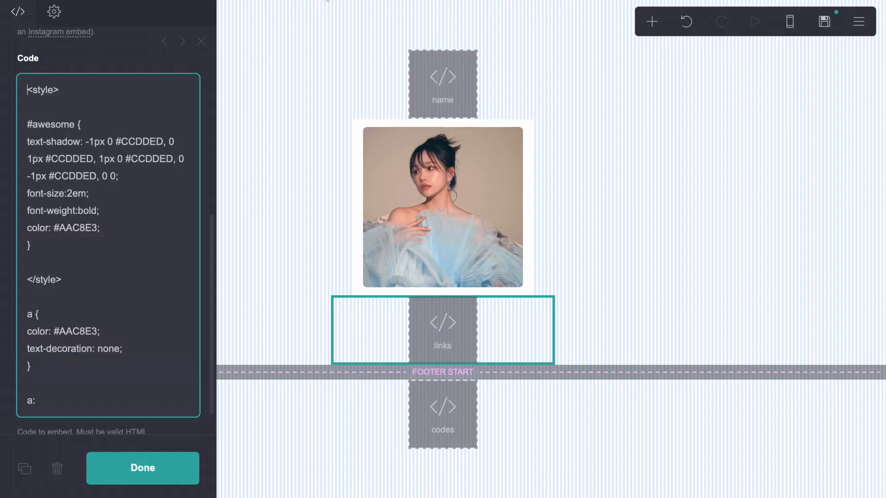
type("hover {")
key("Return")
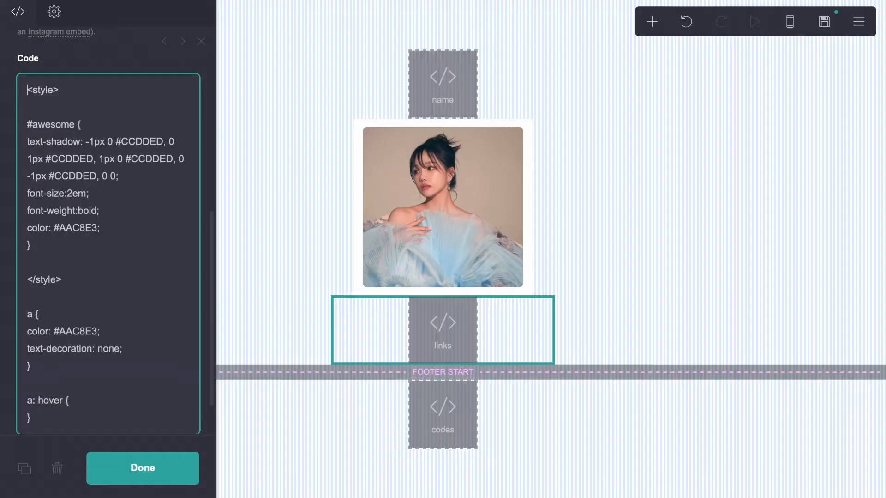
left_click(90, 400)
key("Return")
type("color:")
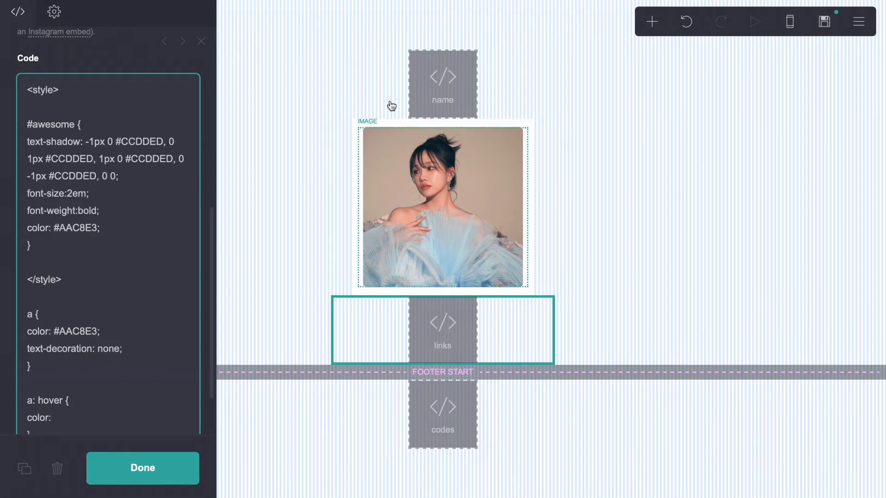
- Try the text-shadow color in the background's line pattern, adjust the shade to #E4EEF7, and copy the hex code
double_click(141, 141)
key("ctrl+c")
left_click(324, 131)
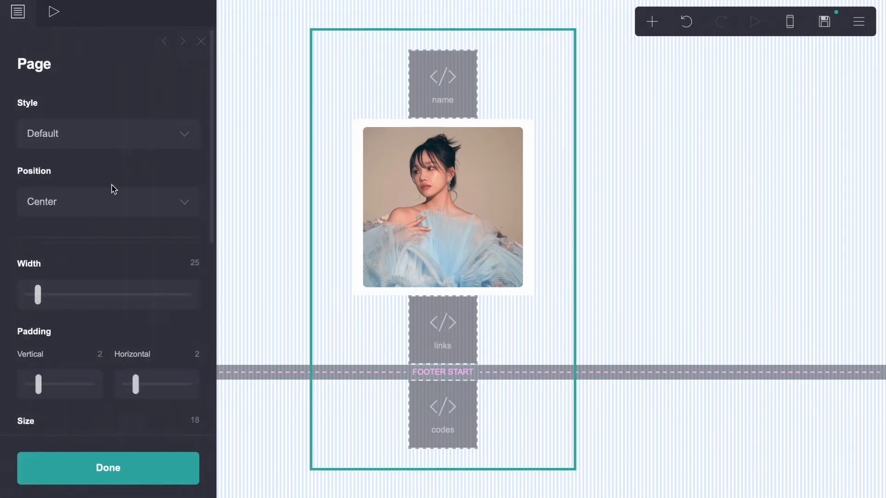
left_click(220, 115)
left_click(69, 329)
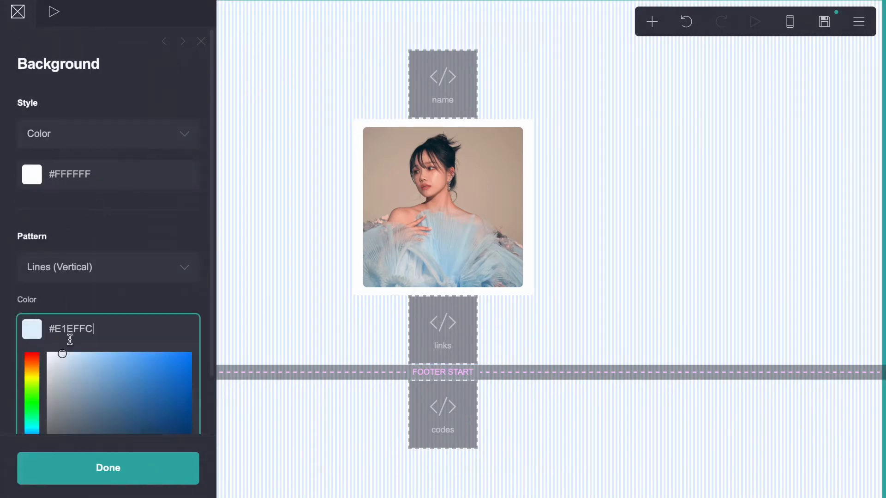
double_click(69, 328)
key("ctrl+v")
left_click(61, 362)
left_click_drag(61, 362, 58, 356)
double_click(71, 331)
key("ctrl+c")
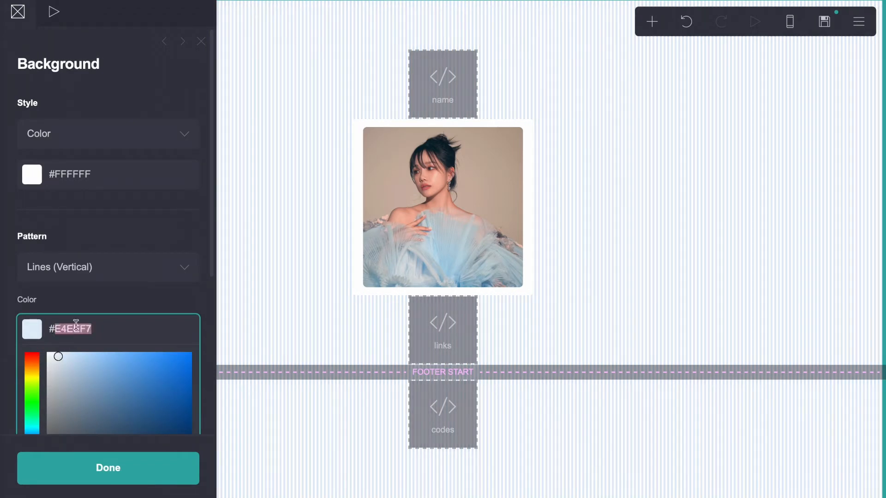
- Set the a: hover color in the links embed to #E4EEF7 and add a closing </style> tag below the rule
left_click(443, 330)
scroll(157, 291, "down", 10)
left_click(101, 348)
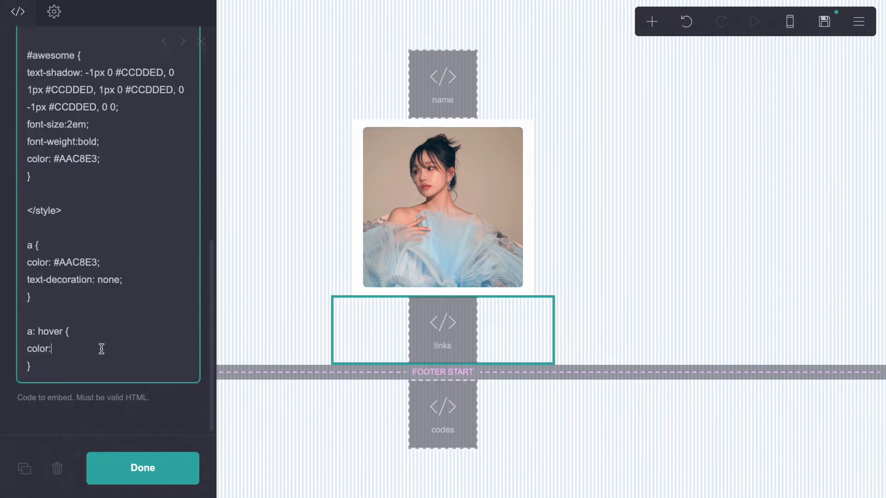
type("#")
key("ctrl+v")
left_click(77, 366)
key("Return")
key("Return")
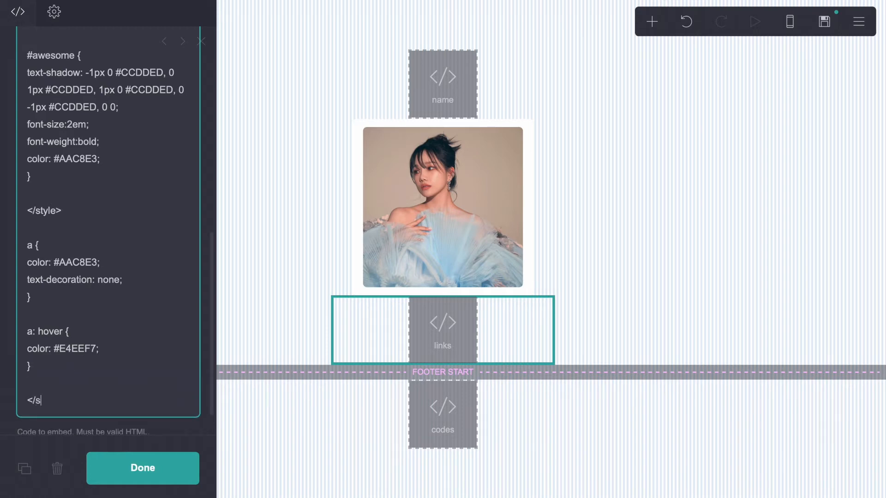
- Add position: relative, bottom: .5em and left: 3.7em to the #awesome rule after its color declaration
left_click(111, 157)
key("Return")
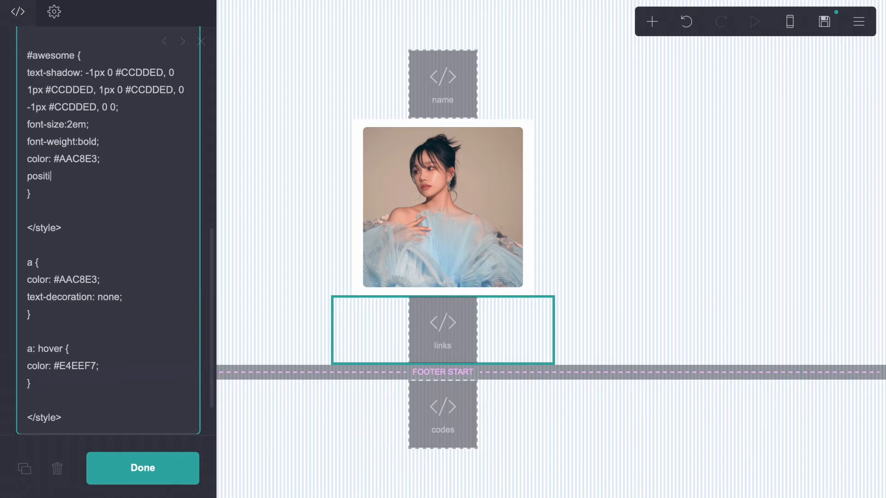
type("position: relaitive;")
key("Return")
type("botto")
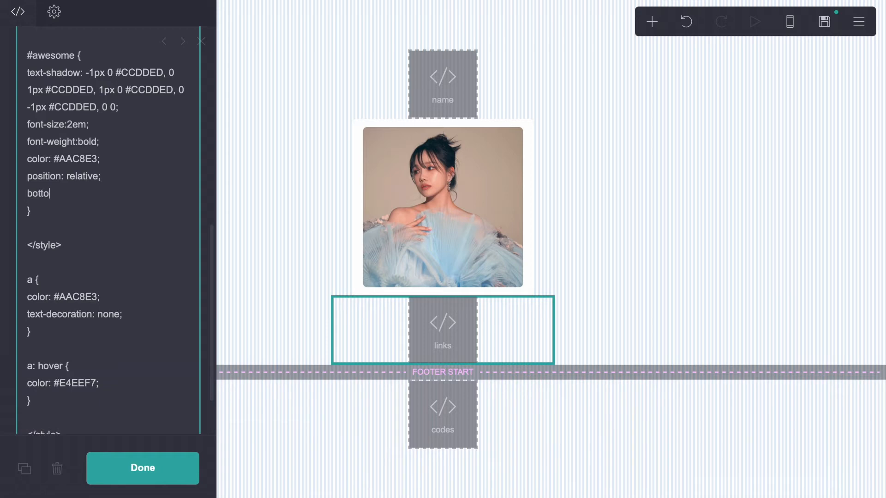
type("m: .5em;")
key("Return")
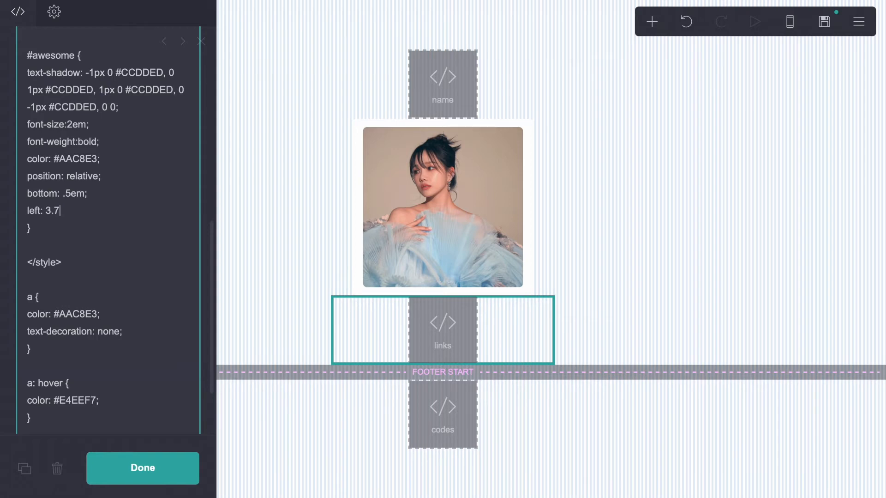
type("left: 3.7em;")
key("Return")
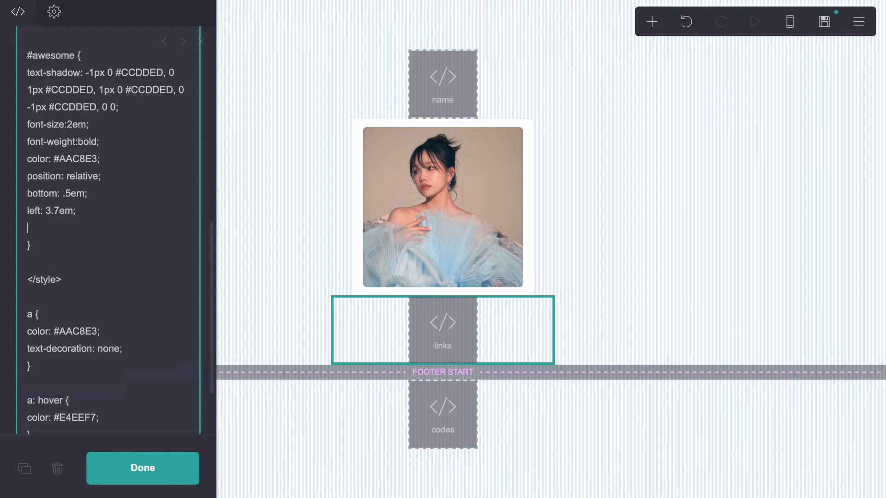
- Add z-index: 9999 and letter-spacing: .25em to the end of the #awesome rule
type("z-index: 9999;")
key("Return")
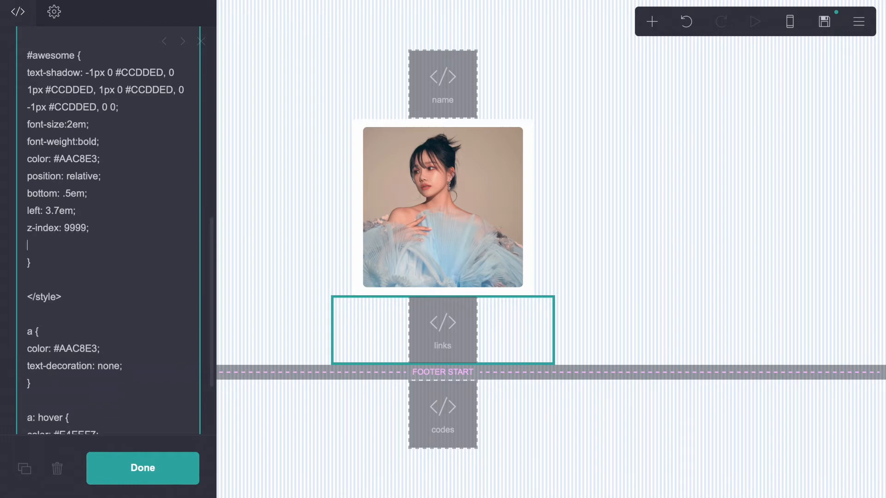
type("letter-spacing: .25em;")
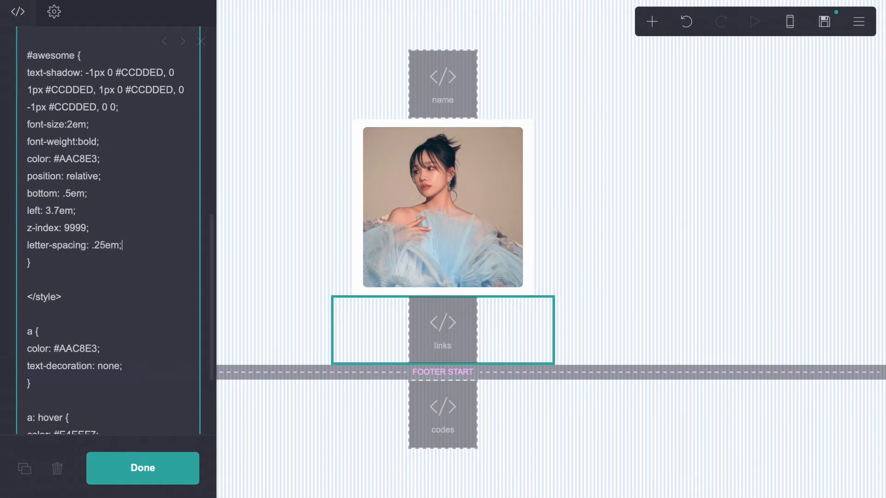
- Copy the position, bottom and left declarations from the #awesome rule into the name embed's rule, below its color
left_click_drag(27, 176, 80, 208)
key("ctrl+c")
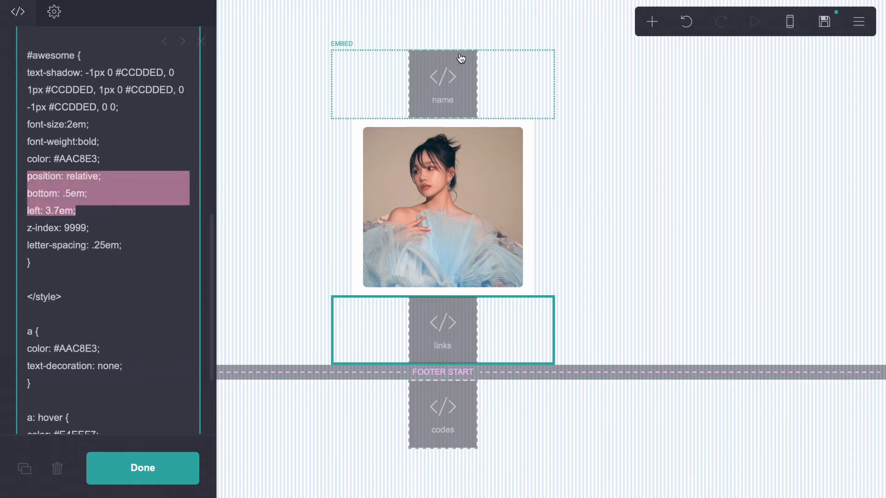
left_click(417, 60)
scroll(154, 227, "down", 10)
scroll(156, 227, "up", 4)
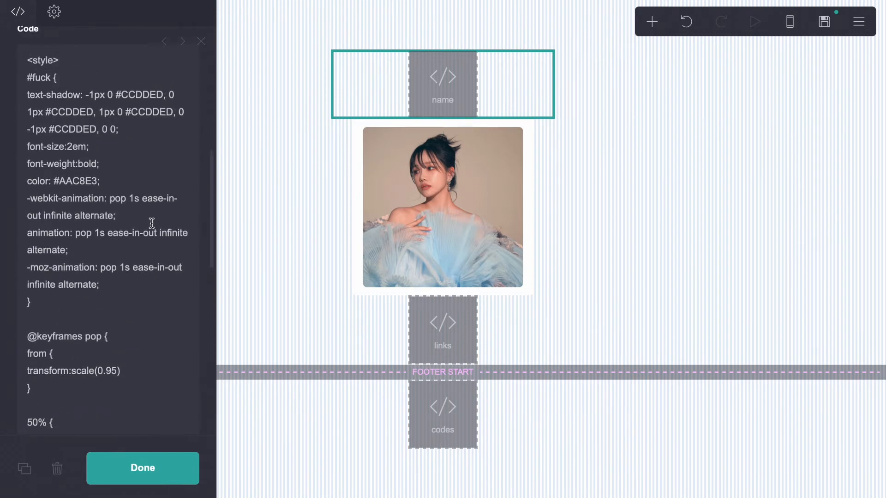
left_click(131, 201)
key("Return")
key("ctrl+v")
key("Return")
- Add z-index: 9999 to the name embed's rule, set bottom to -.5em, and begin a negative value for left
type("z-")
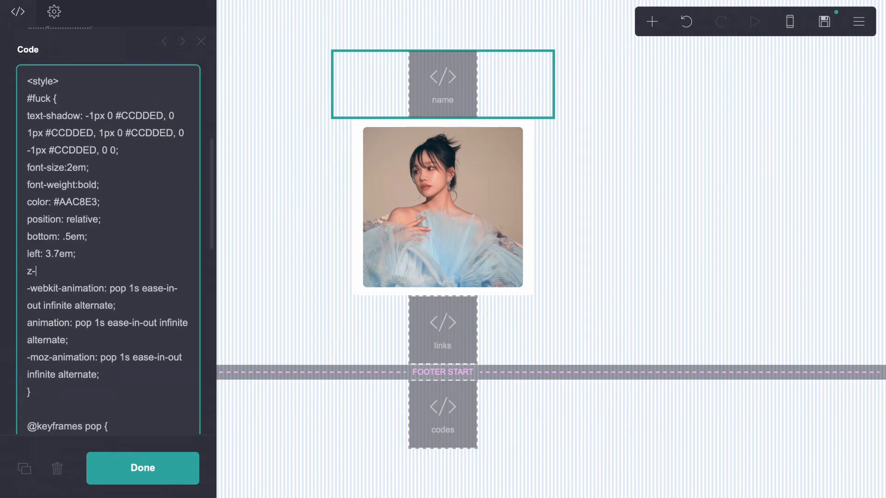
type("index: 9999")
left_click(64, 236)
type("-")
left_click(59, 254)
key("BackSpace")
key("BackSpace")
key("BackSpace")
type("-")
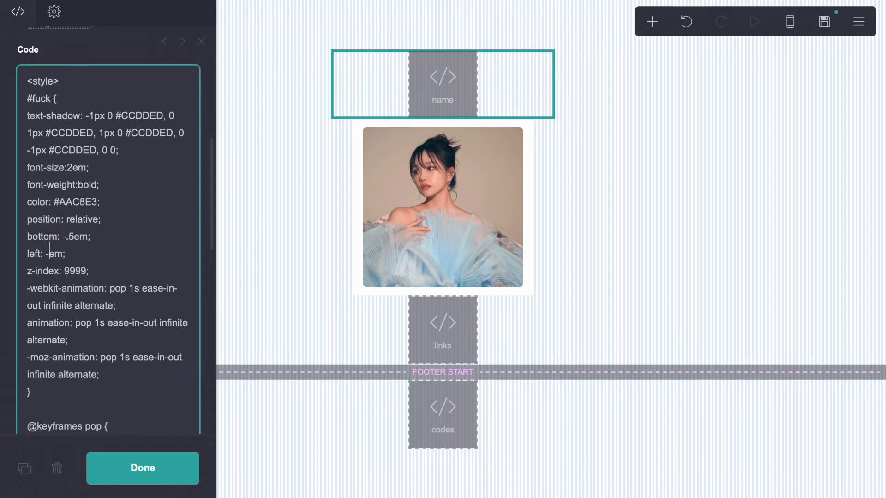
- Delete the text "The show must go on." from the div at the end of the name embed's code
scroll(73, 257, "down", 15)
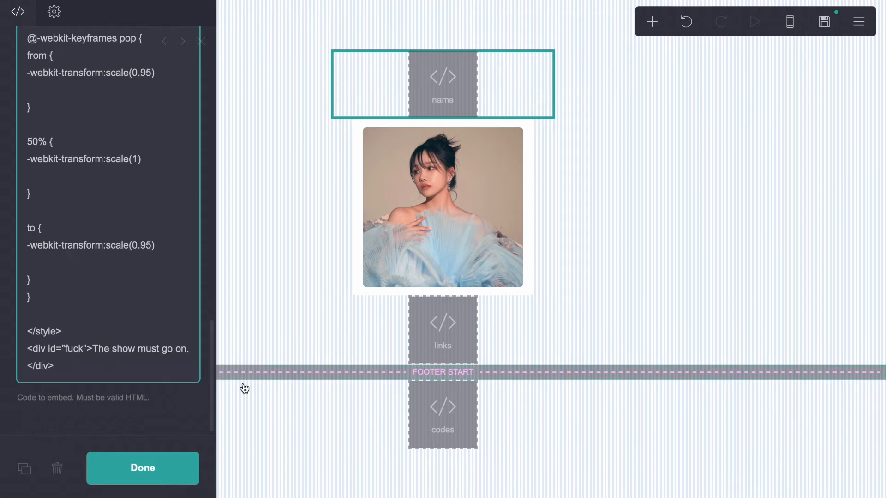
left_click_drag(190, 349, 95, 351)
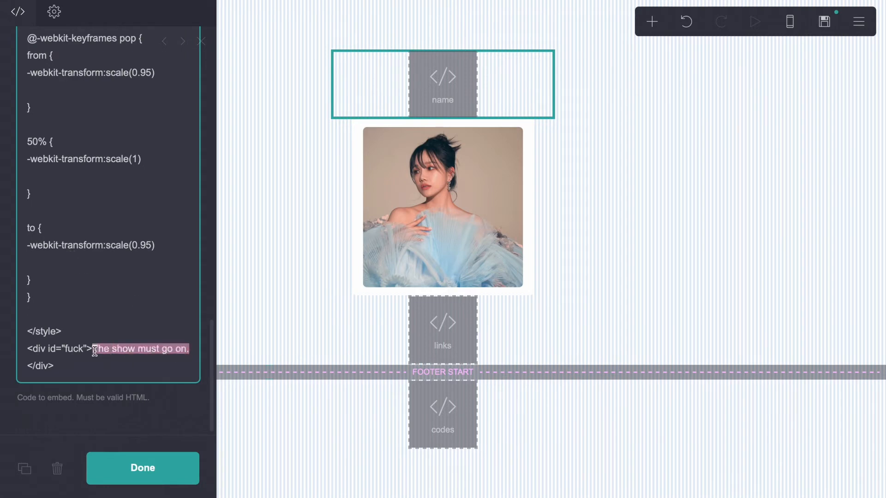
key("BackSpace")
- Add an opening <div id="awesome"> tag below the final </style> tag in the links embed
left_click(443, 340)
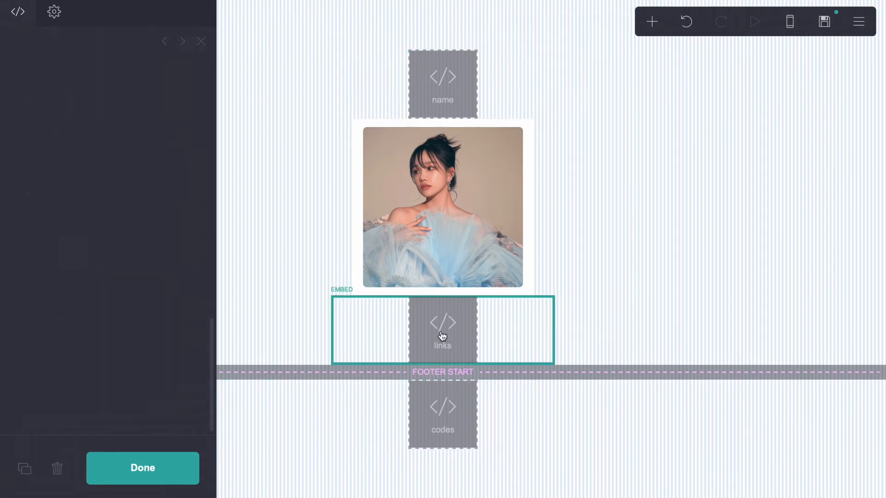
scroll(51, 331, "down", 10)
left_click(87, 362)
key("Return")
key("Return")
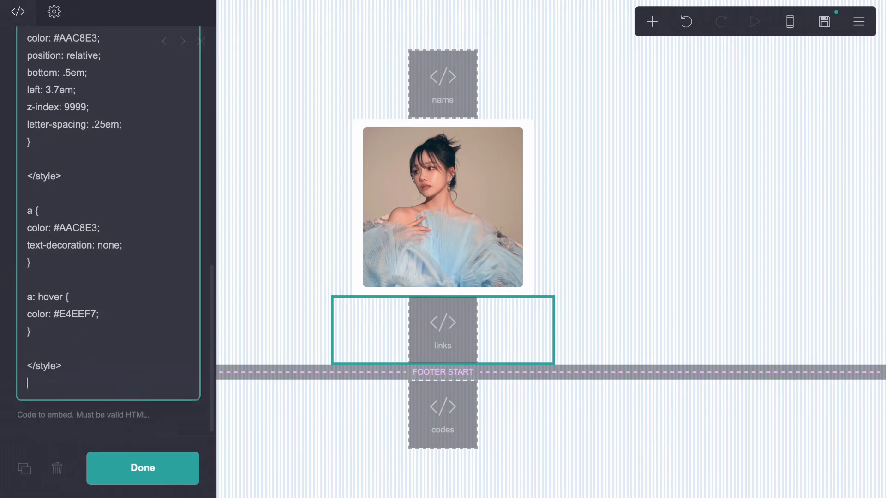
type("<div id=\"a")
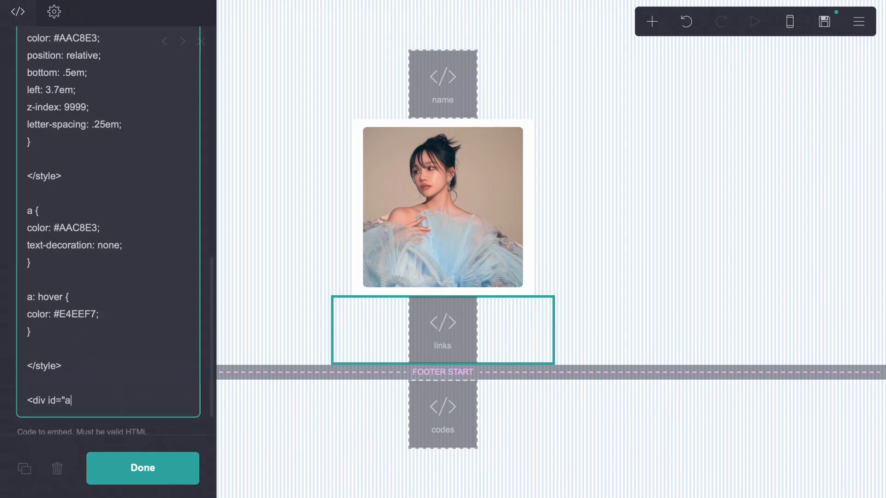
type("wesome\">")
key("Return")
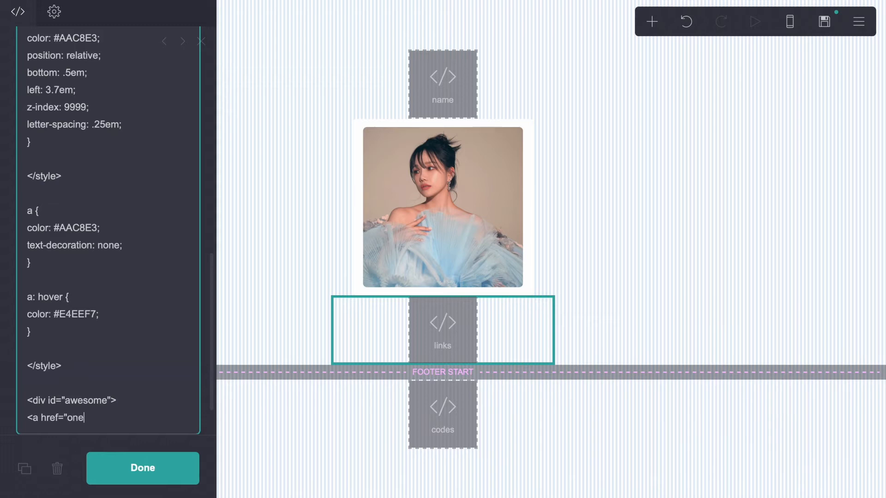
- Insert a link to #home with the ↻ symbol as its text inside the awesome div
type("<a href=\"o")
key("BackSpace")
type("#home\">ʋ")
type("</a>")
key("Return")
scroll(129, 415, "down", 2)
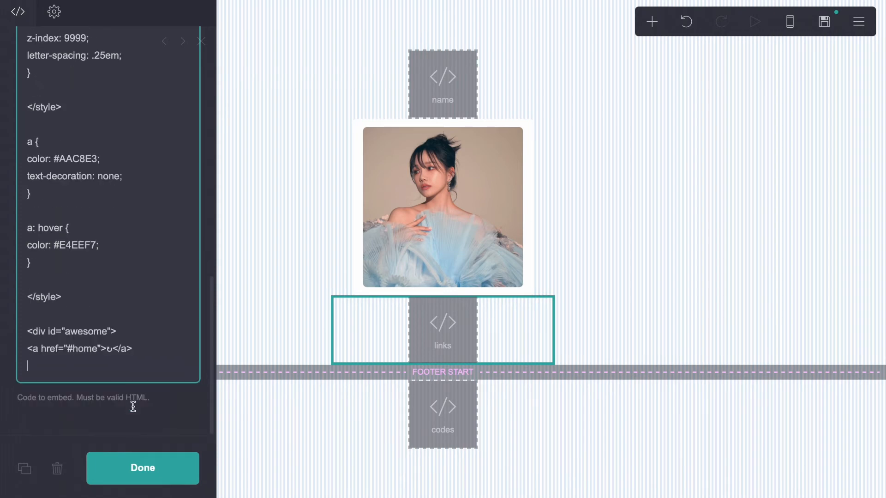
- Duplicate the #home link twice on separate lines below the original
left_click_drag(140, 348, 27, 349)
type("<a href=\"#home\">ʋ</a>")
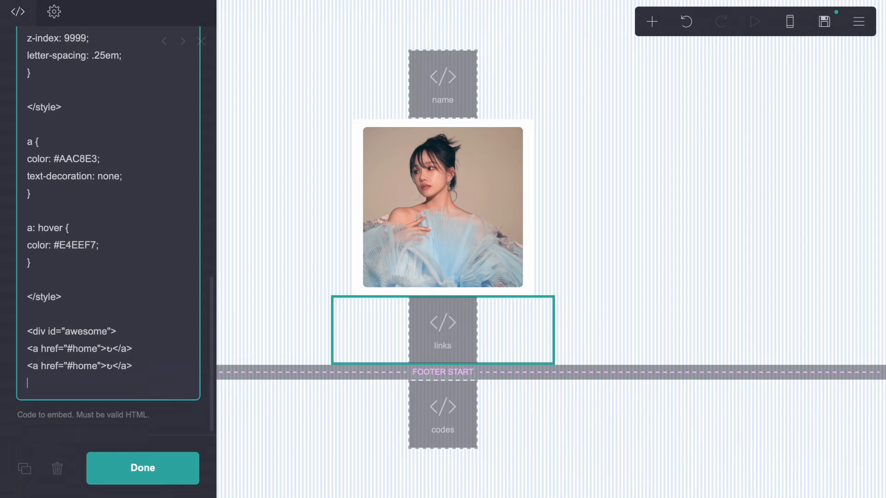
key("Return")
type("<a href=\"#home\">ʋ</a>")
- Retarget the duplicate links to #one with text 1 and #two with text 2, and start a new tag on the line below
double_click(89, 365)
type("on")
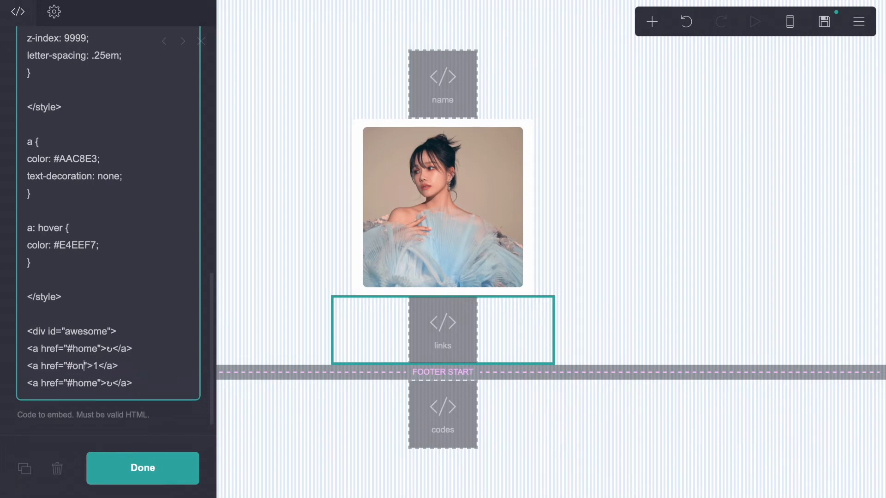
type("e")
double_click(84, 382)
type("two")
key("Return")
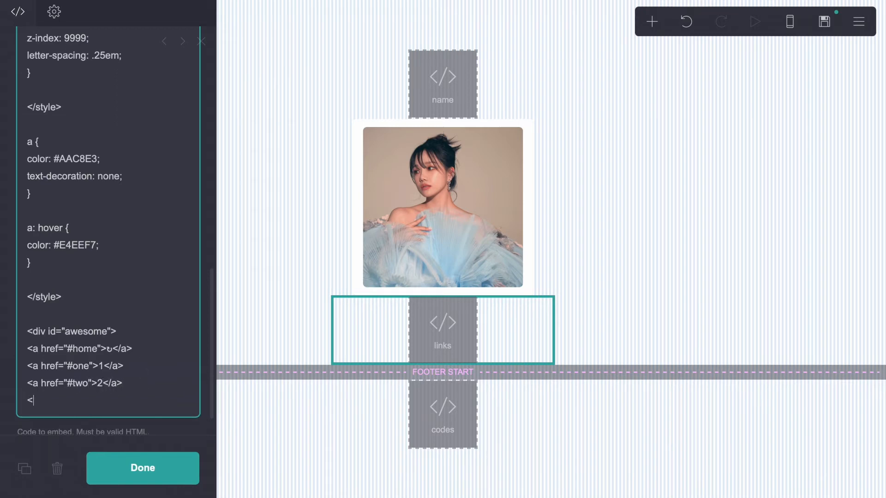
left_click(599, 273)
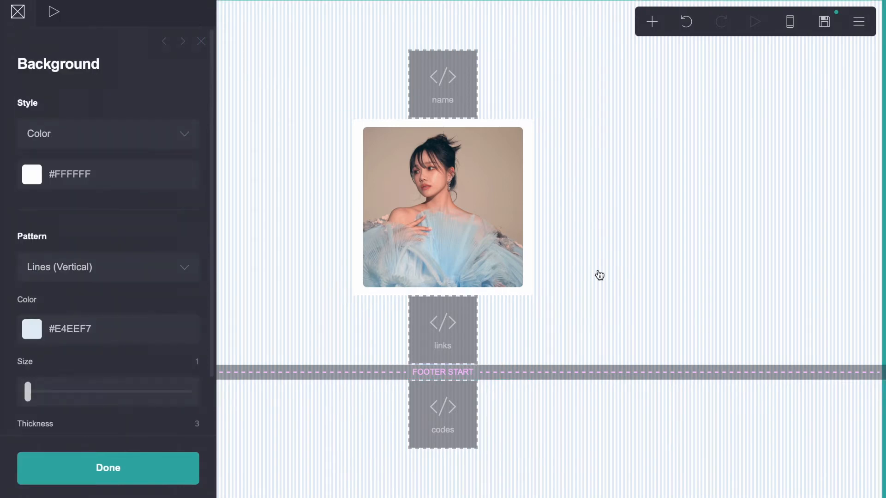
left_click(600, 272)
- Add a text element and move it into the container above the photo
left_click(652, 22)
left_click(503, 68)
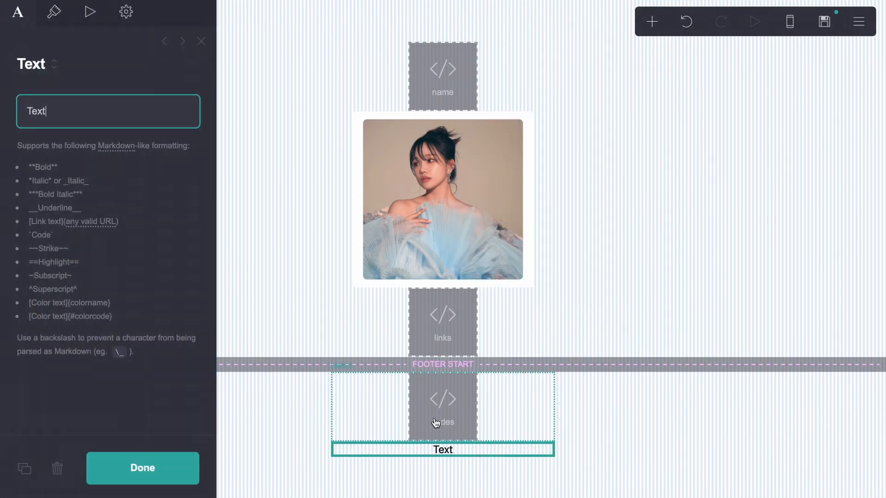
left_click_drag(443, 449, 433, 128)
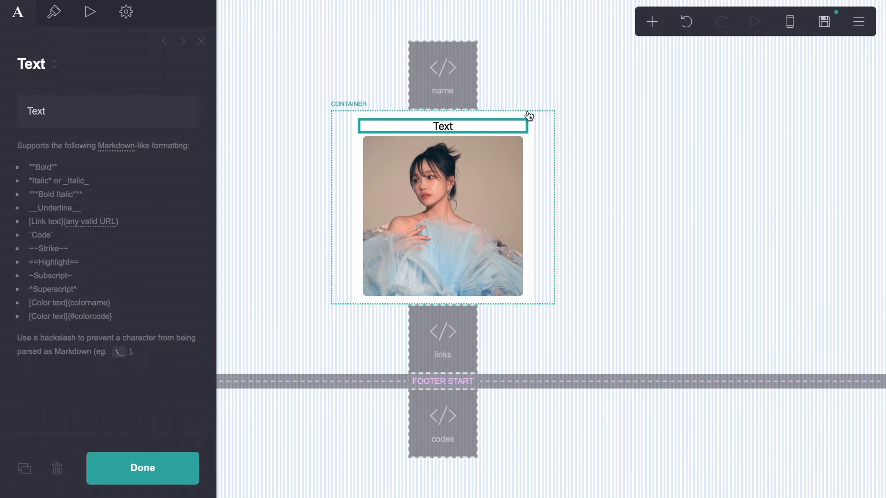
left_click(529, 115)
left_click(500, 126)
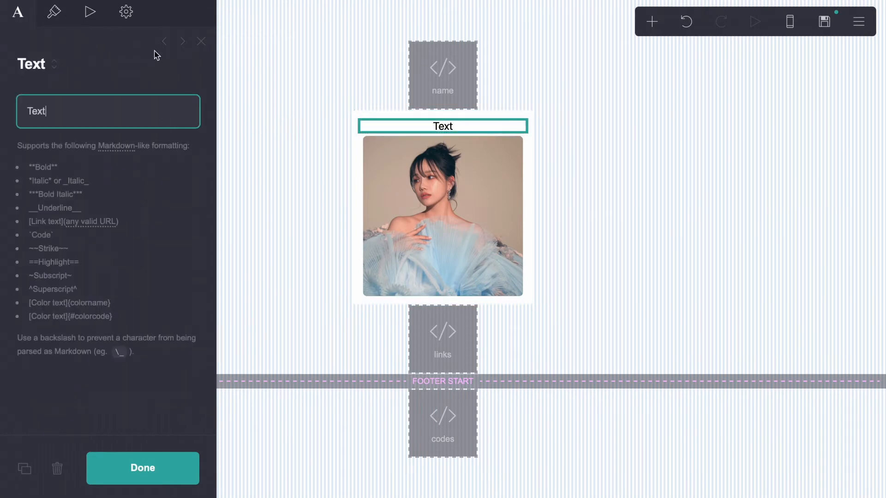
- Set the font of the text above the photo to Times New Roman
left_click(54, 11)
left_click(79, 224)
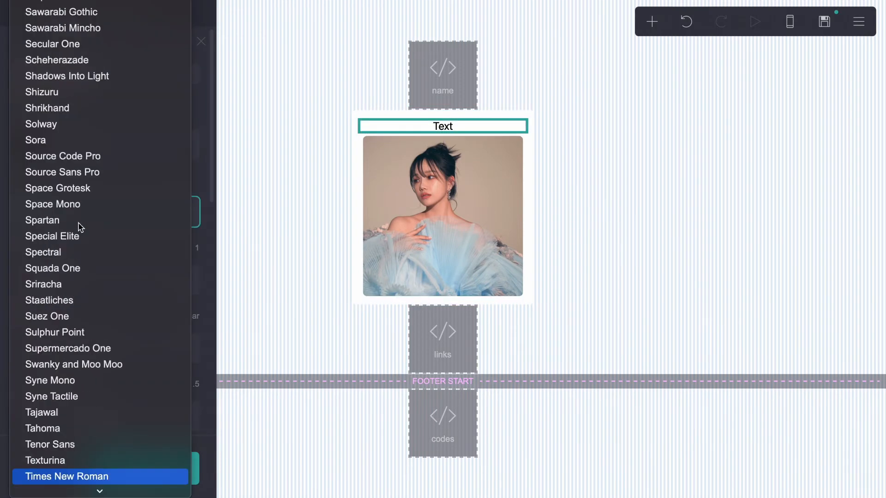
key("Return")
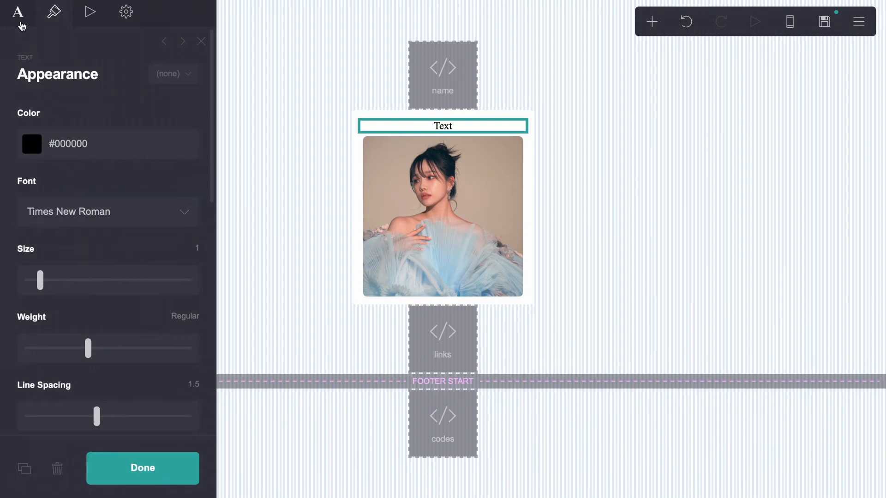
- Copy the short bio text from the grey-striped reference page and replace the placeholder text above the blue-dress photo with it
left_click(19, 22)
left_click_drag(76, 117, 21, 114)
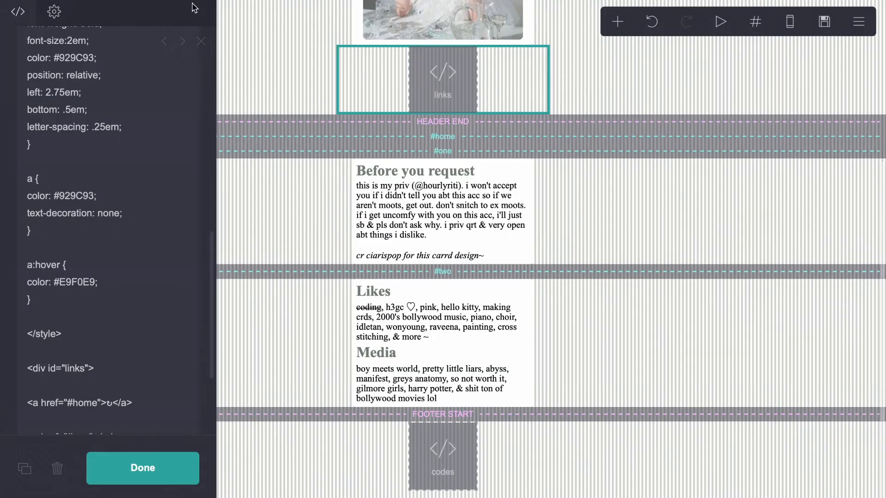
scroll(443, 230, "up", 5)
scroll(443, 230, "down", 1)
left_click(443, 99)
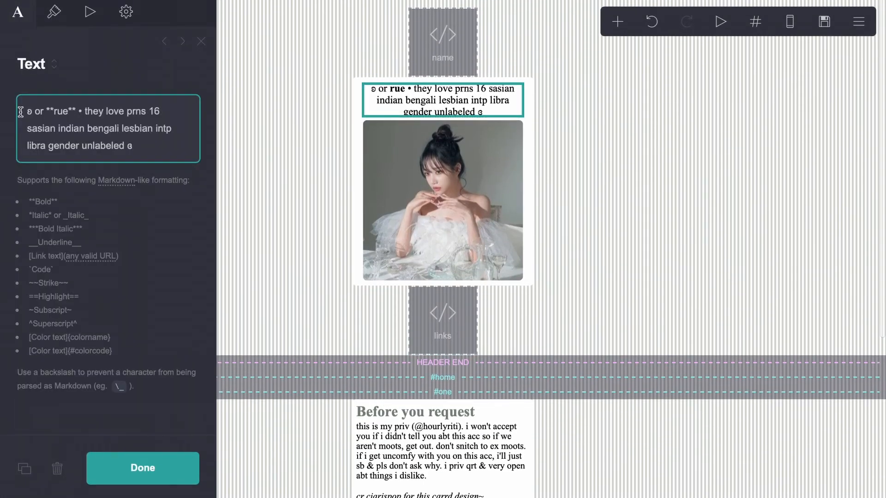
left_click_drag(34, 113, 158, 160)
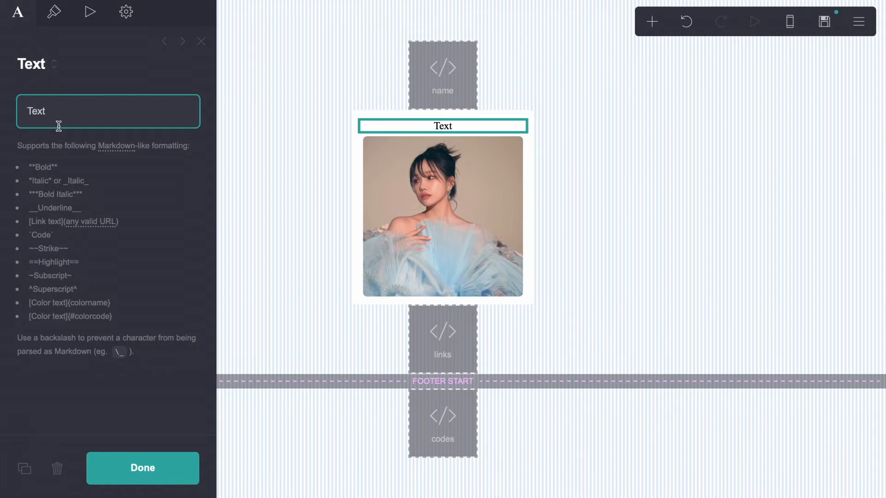
left_click_drag(59, 111, 2, 110)
type("ʚ or **rue** • they love prns 16 sasian indian bengali lesbian intp libra gender unlabeled ɞ")
- Reduce the bio text's line spacing to 1.125
left_click(54, 12)
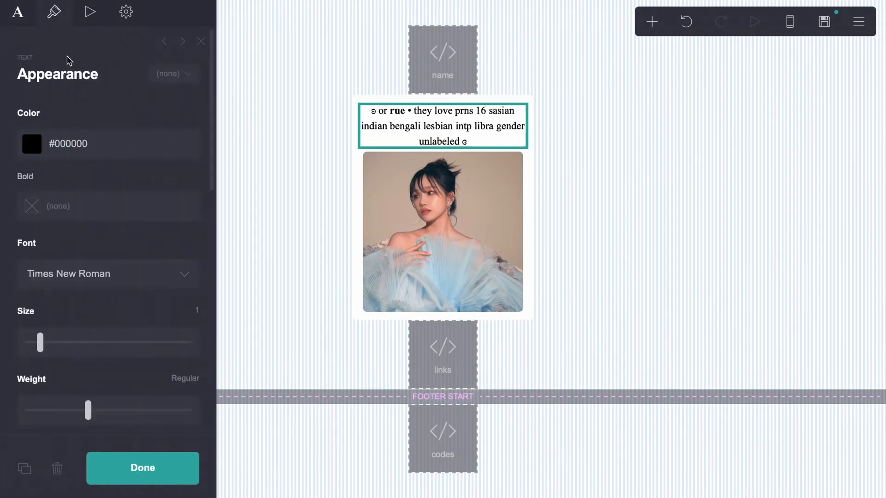
scroll(115, 228, "down", 7)
left_click_drag(98, 153, 68, 157)
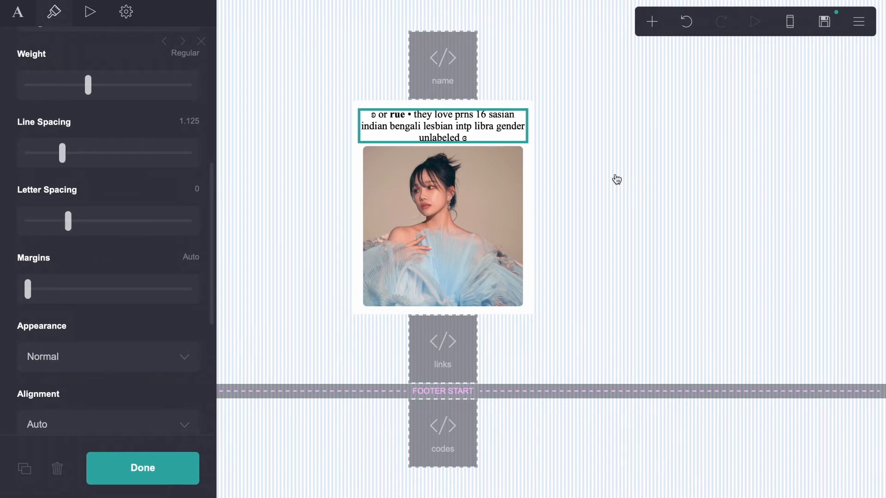
- Set the horizontal padding of the container around the bio text and photo to 0.875
left_click(356, 137)
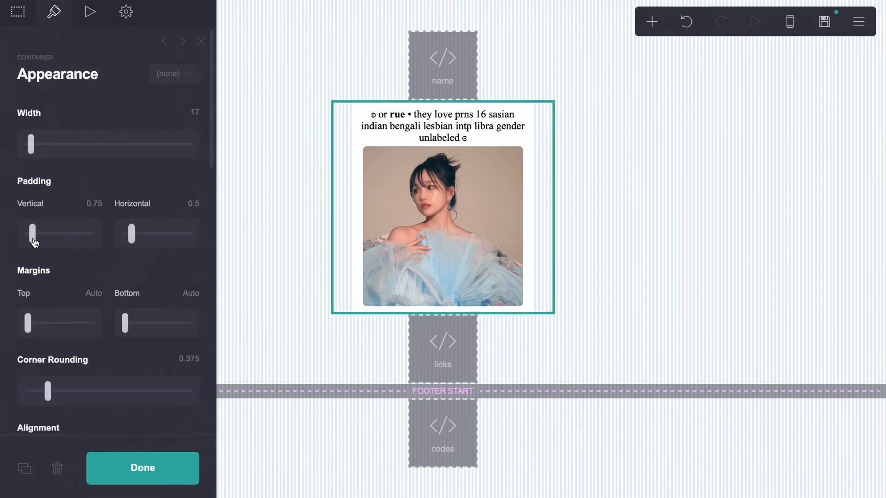
left_click(687, 23)
left_click_drag(132, 244, 137, 245)
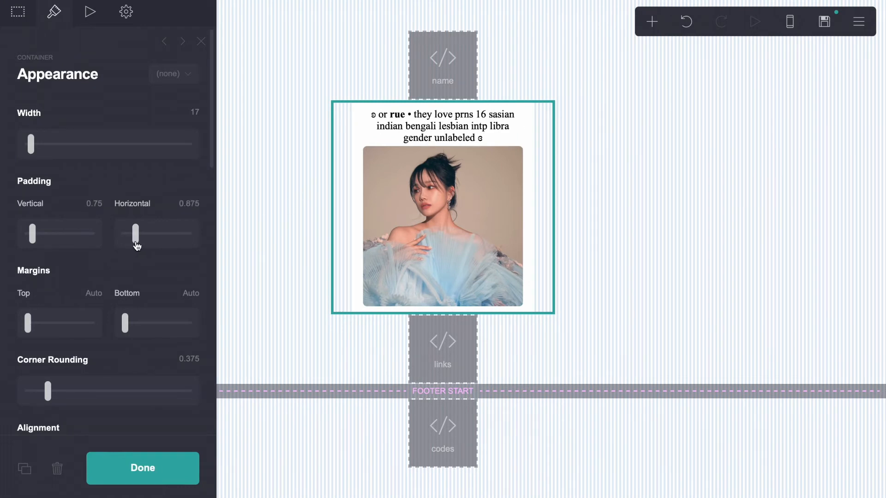
left_click(705, 211)
left_click(693, 211)
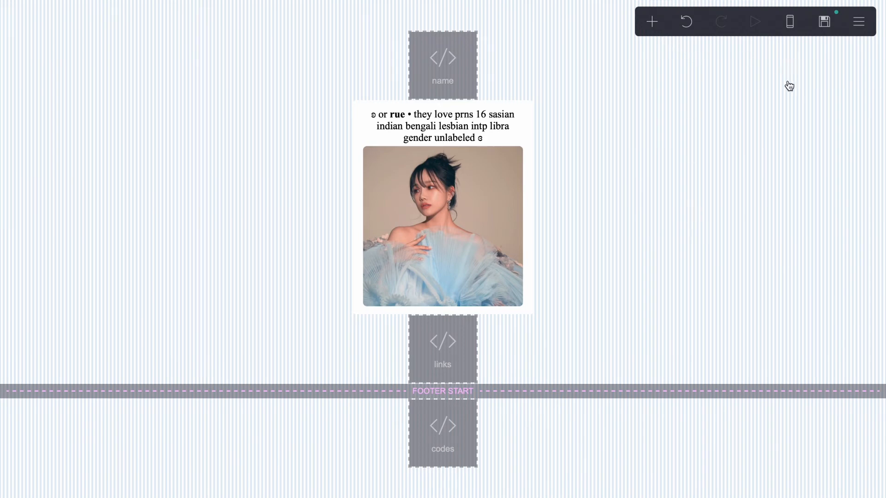
- Add a control element between the links embed and the footer marker and make it a Header Marker
left_click(652, 22)
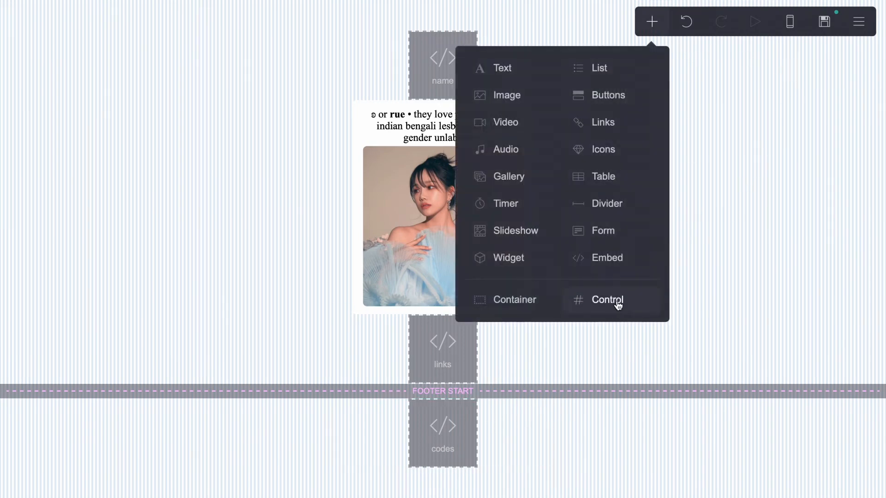
left_click(619, 302)
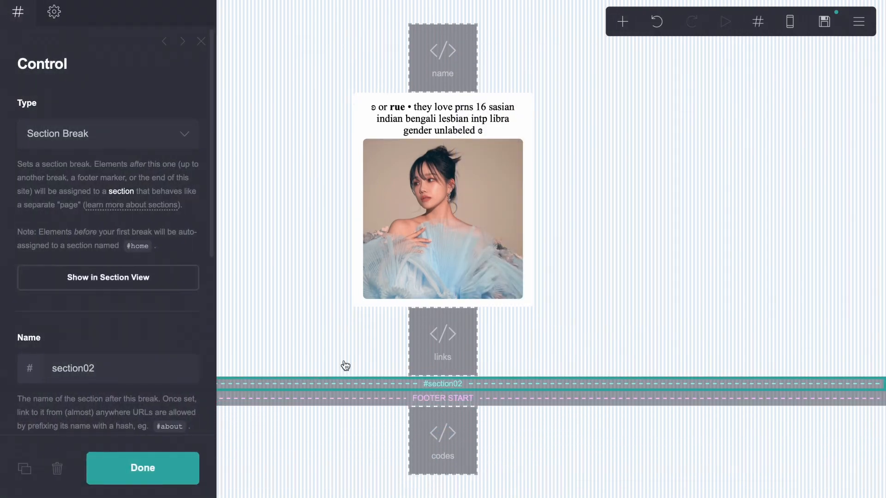
left_click(110, 138)
left_click(105, 147)
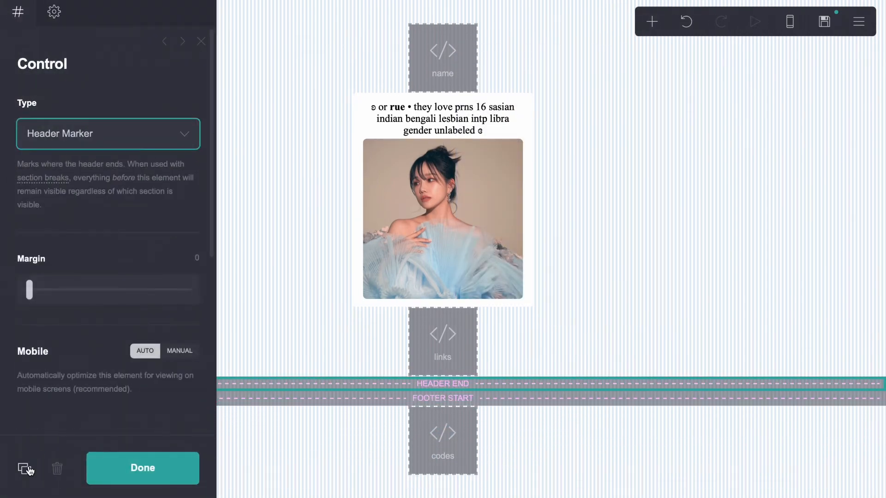
- Turn a copy of the header marker into a Section Break named one
left_click(101, 129)
left_click(69, 110)
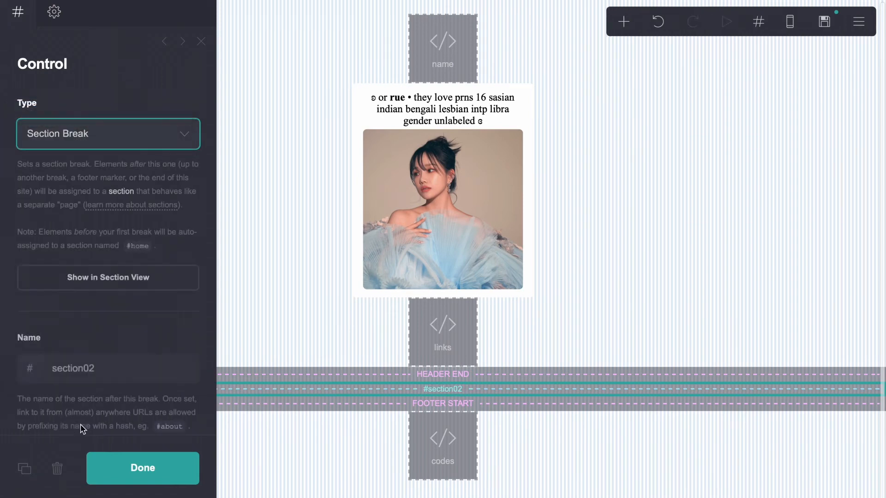
left_click_drag(102, 370, 56, 369)
type("one")
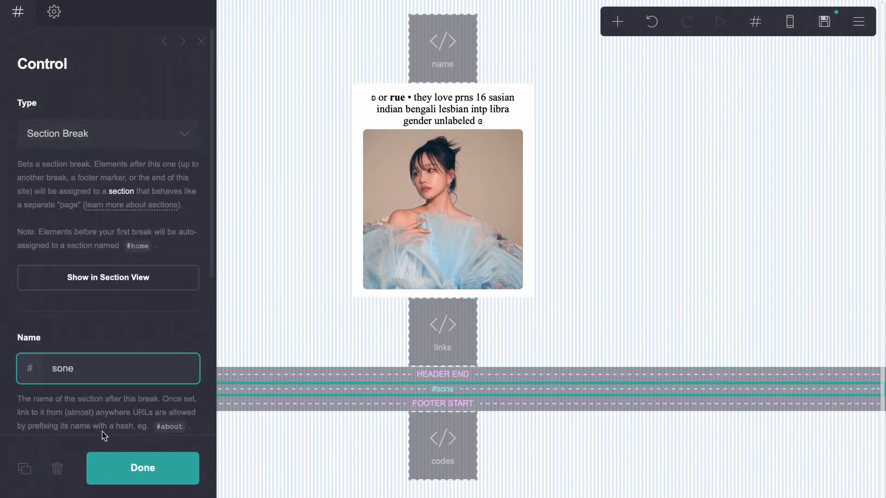
key("BackSpace")
type("oe")
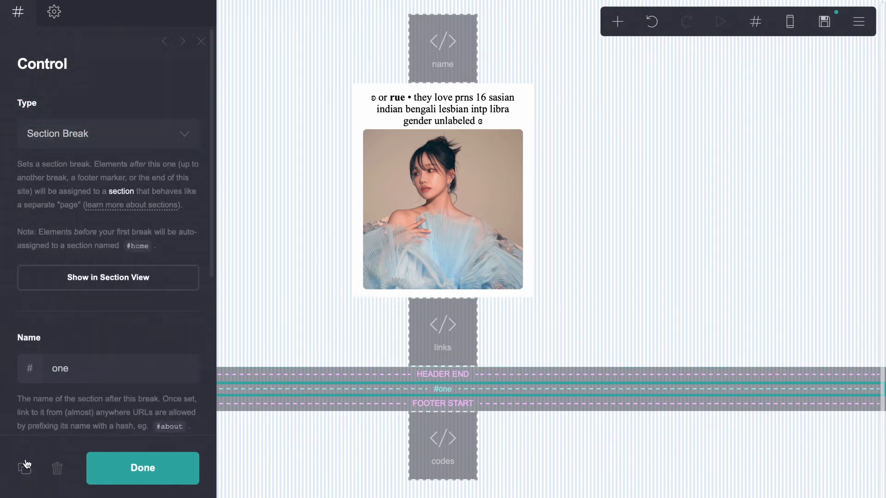
- Duplicate the #one section break and name the copy two
left_click(26, 467)
left_click(44, 369)
key("BackSpace")
key("BackSpace")
key("BackSpace")
type("two")
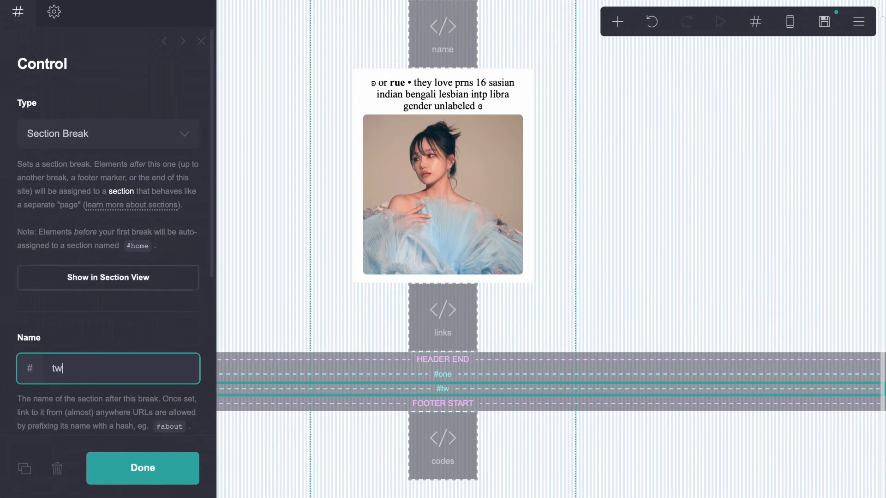
left_click(688, 256)
- Add a new container and place it between the #one and #two section breaks
left_click(532, 219)
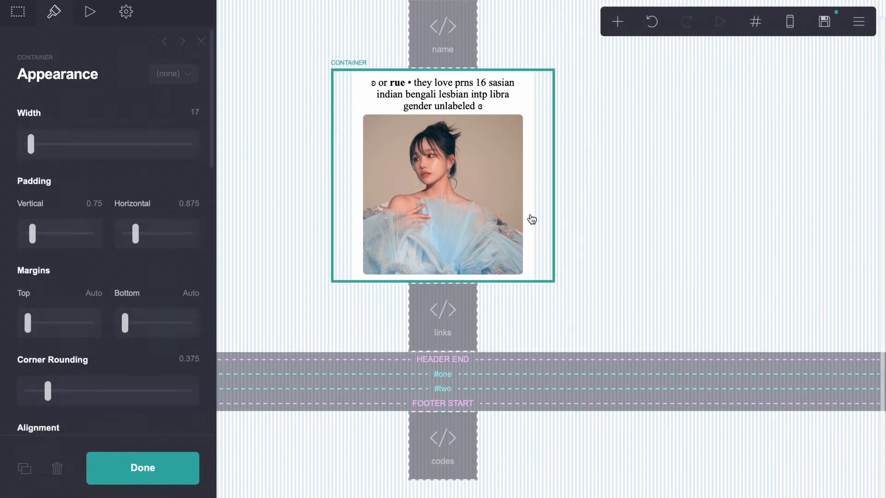
left_click(611, 223)
left_click(617, 21)
left_click(480, 301)
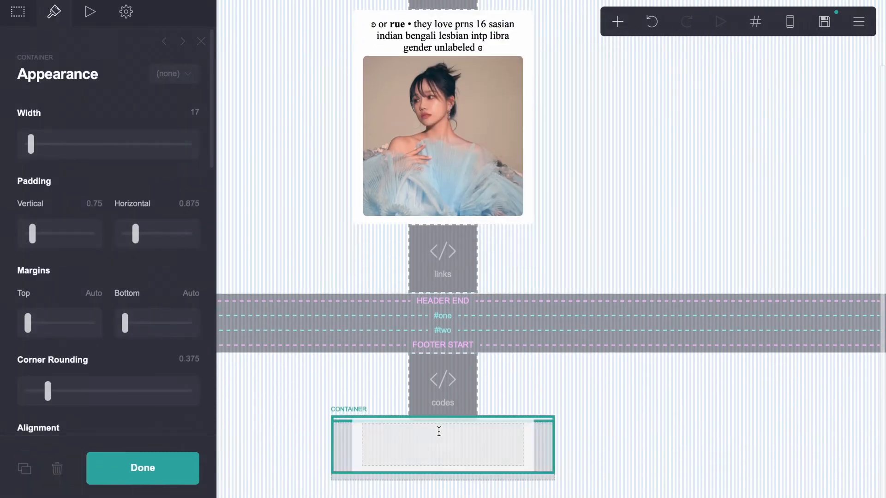
left_click_drag(439, 432, 380, 352)
- Duplicate the empty container and arrange one between the #two section break and the footer marker
left_click(28, 461)
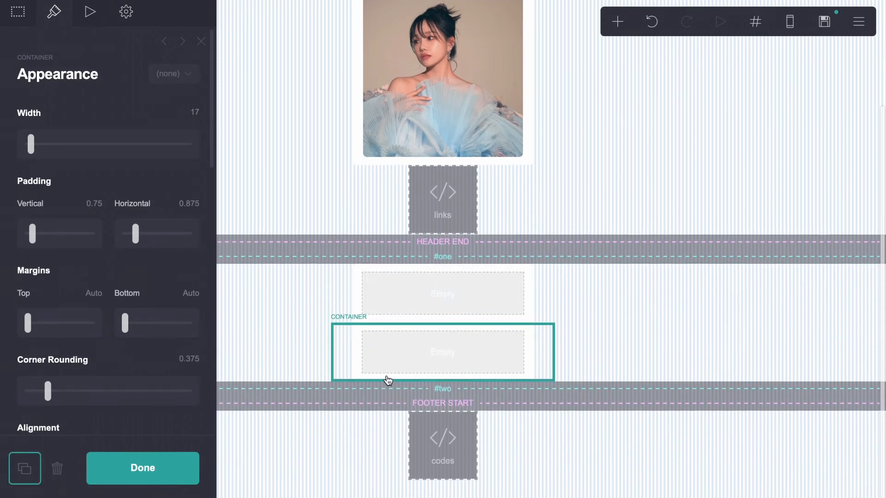
left_click_drag(380, 298, 435, 459)
left_click(435, 460)
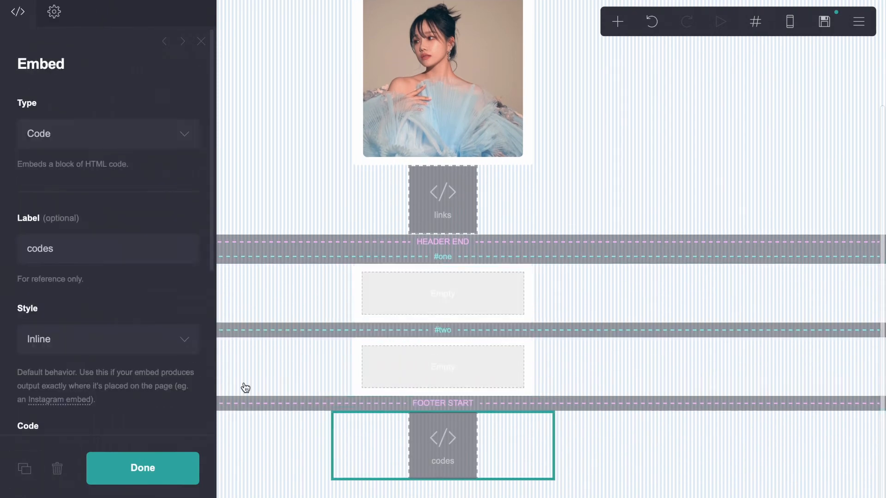
- Set the vertical and horizontal padding of the empty container under #one to 0.375
left_click(387, 318)
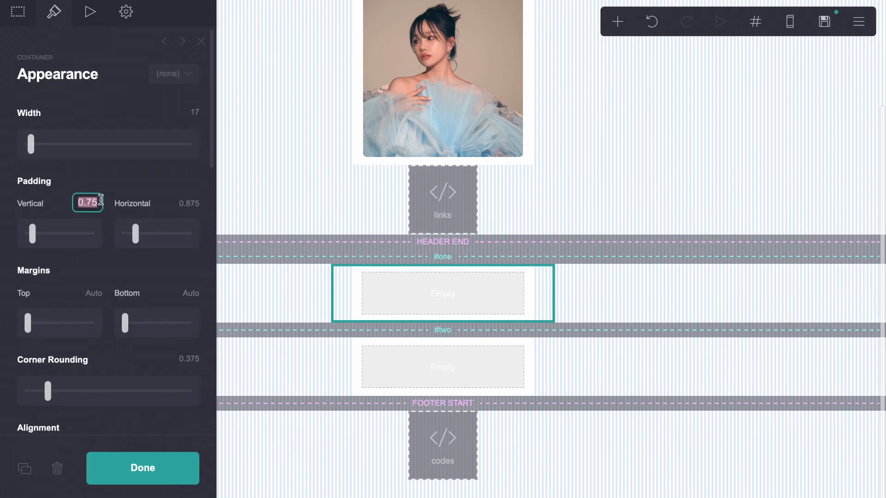
type("0.375")
key("Return")
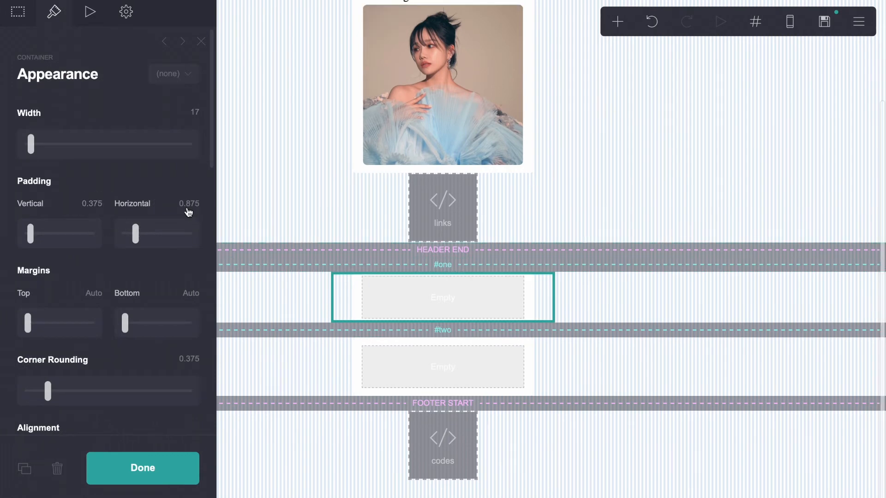
- Set the padding of the empty container under #two to 0.5 vertically and 0.375 horizontally
left_click(438, 392)
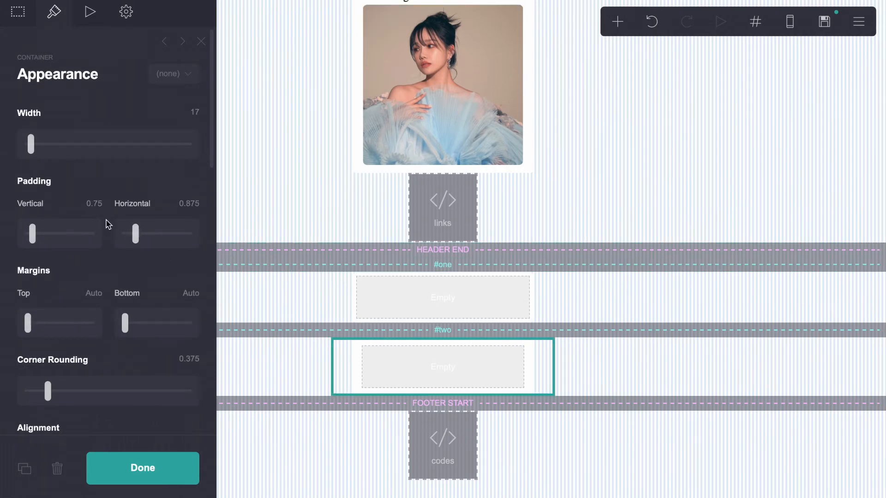
left_click(95, 203)
type("0.5")
key("Return")
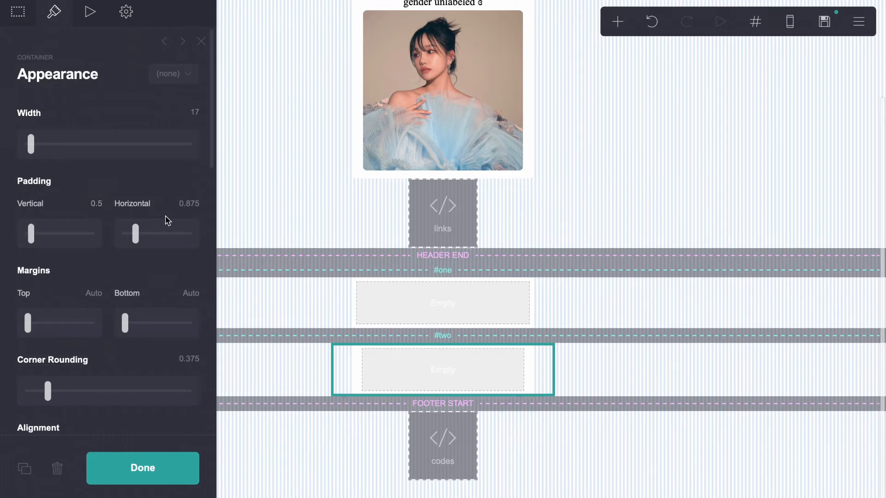
left_click(189, 203)
type("0.375")
key("Return")
- Change the vertical padding of the container under #two to 0.375
left_click(94, 203)
type(".4")
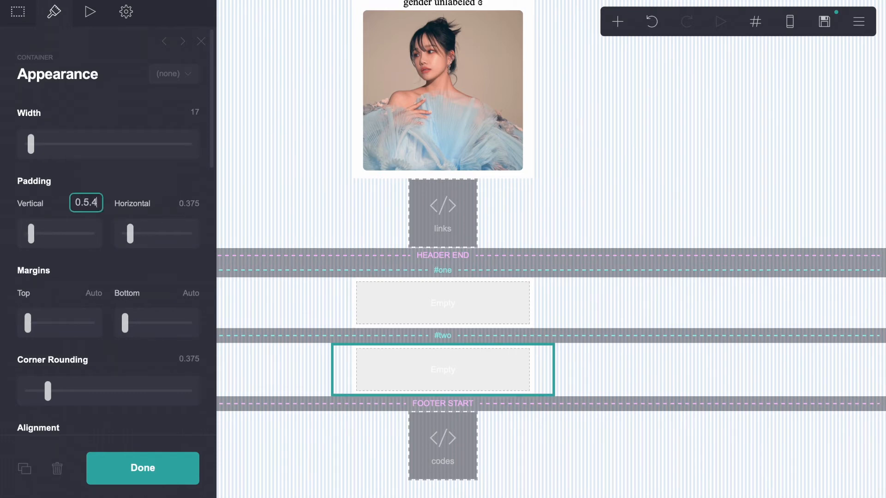
key("BackSpace")
key("BackSpace")
key("BackSpace")
key("BackSpace")
type(".375")
key("Return")
- Start a new CSS rule for #container02 and #container03 below the #container01 rule in the codes embed
left_click(374, 436)
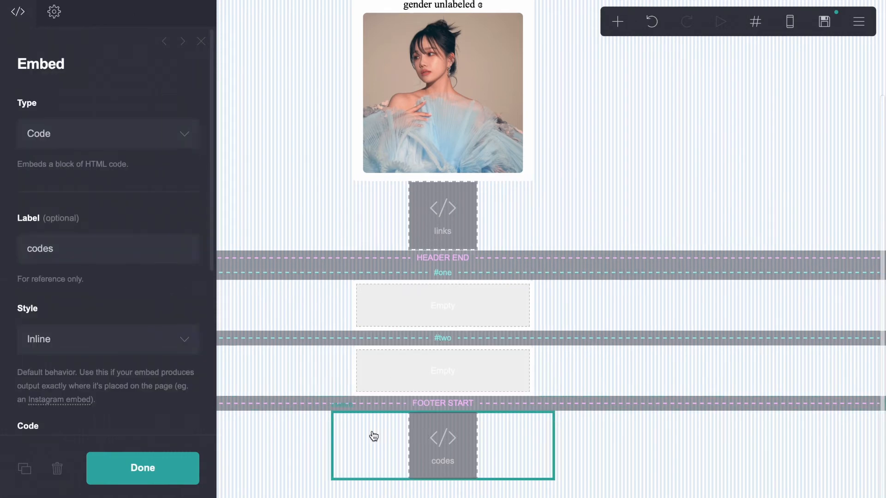
scroll(145, 427, "down", 5)
left_click(109, 355)
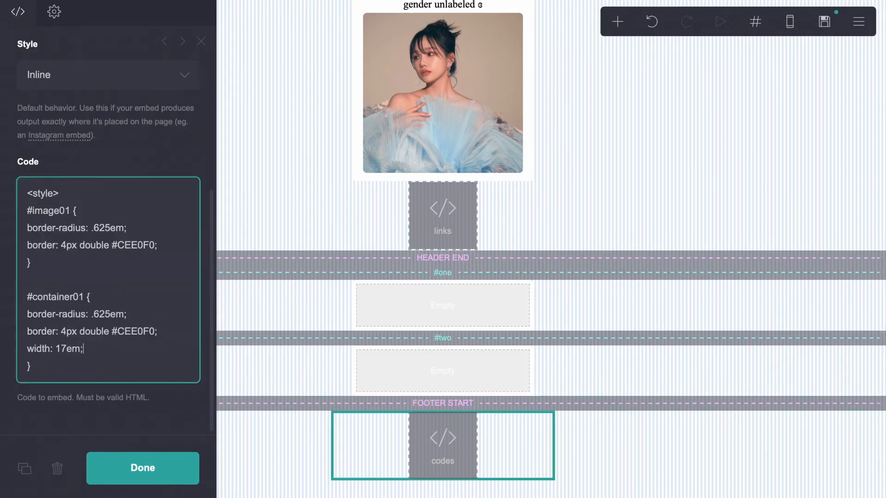
left_click(90, 367)
key("Return")
key("Return")
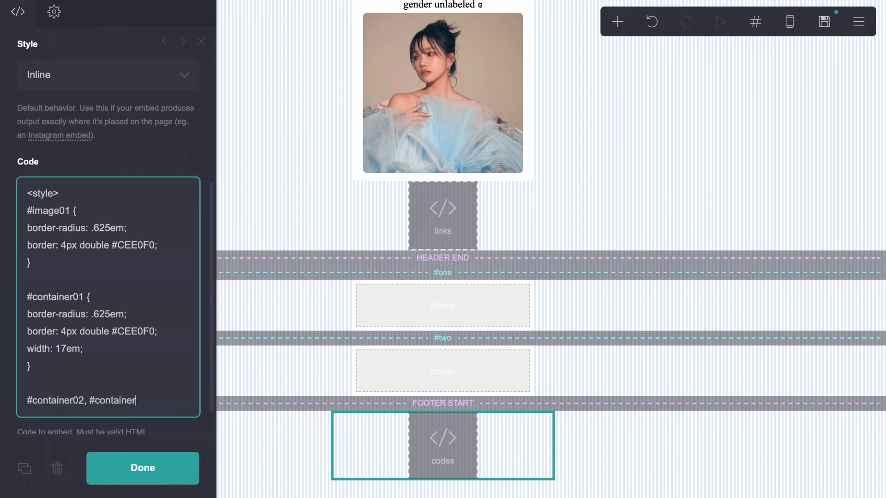
key("Return")
key("Return")
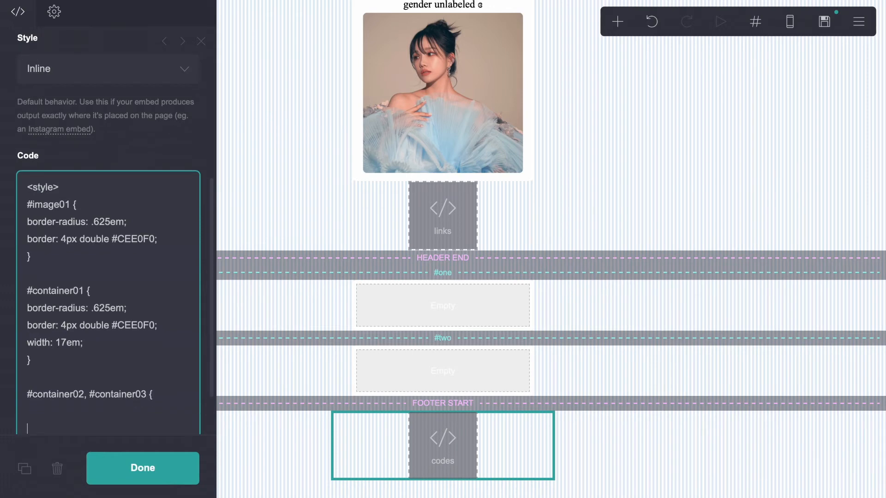
- Copy the border-radius, border and width declarations from the #container01 rule into the #container02, #container03 rule
scroll(73, 289, "down", 2)
left_click_drag(94, 280, 20, 239)
key("ctrl+c")
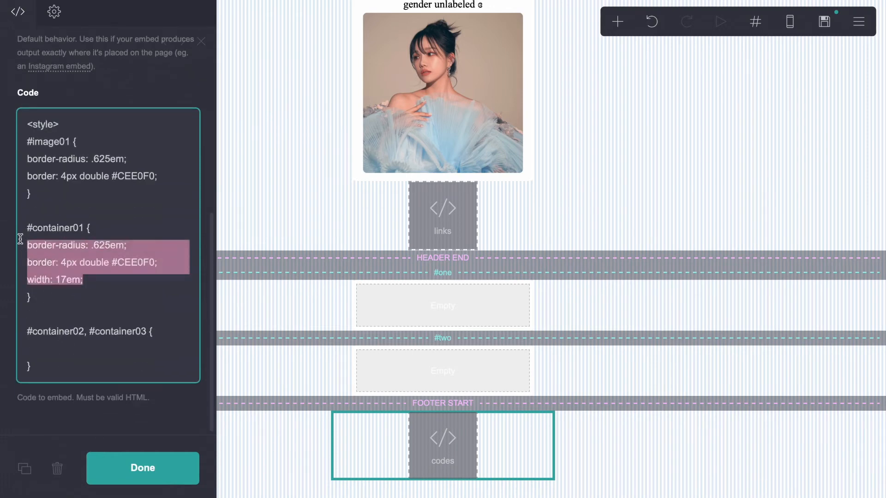
left_click(45, 355)
key("ctrl+v")
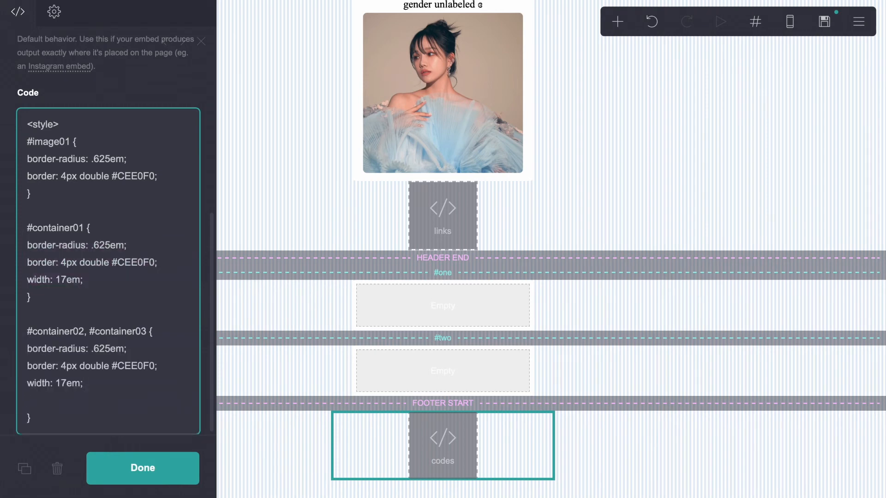
- Add a height of 7em to the #container02, #container03 rule
type("height")
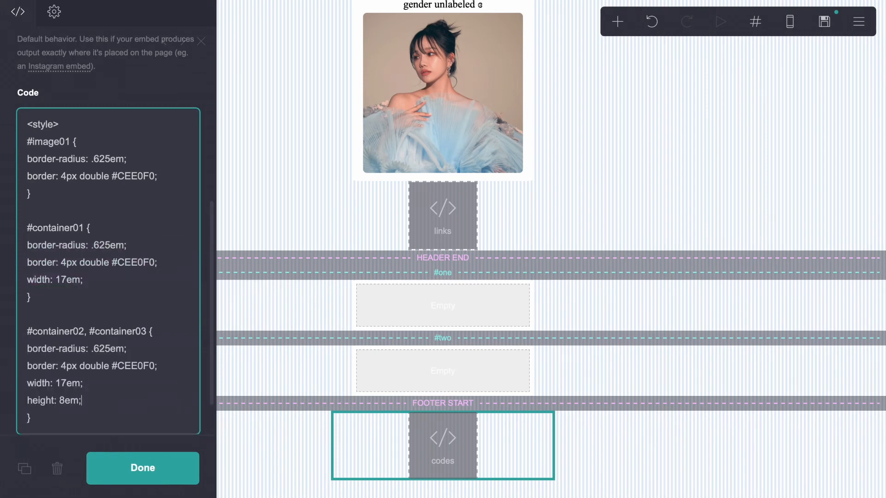
type(": 8em;")
key("BackSpace")
key("BackSpace")
key("BackSpace")
type(";")
- Add background: #FFFFFF and overflow: auto declarations to the #container02, #container03 rule
key("Return")
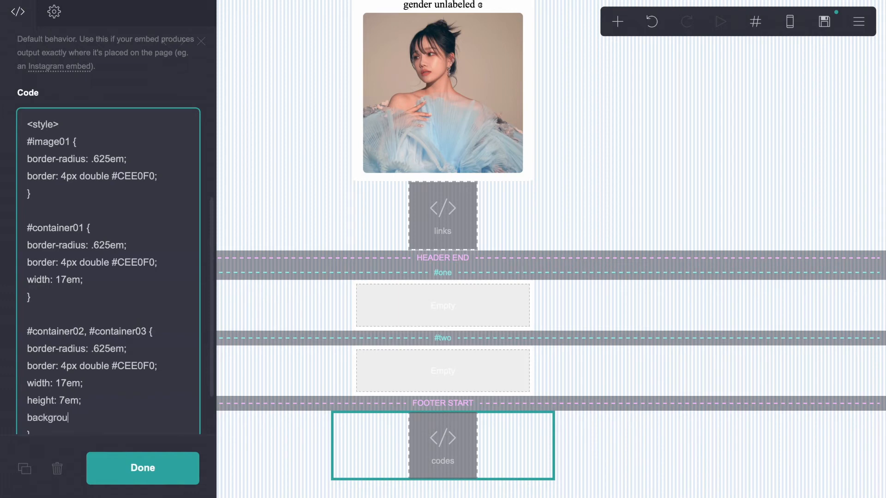
type("background: #FFFFFF;")
key("Return")
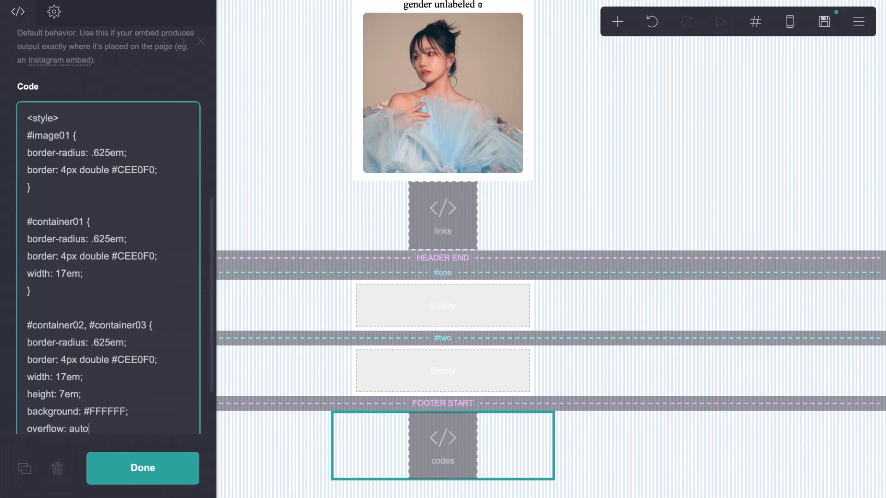
scroll(42, 332, "down", 2)
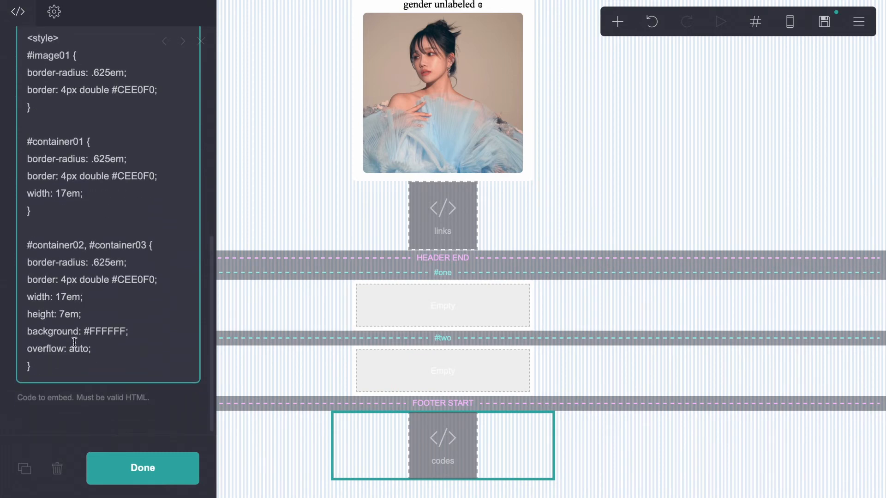
- Add a <style> tag at the end of the embed code and close the embed's settings
left_click(112, 373)
key("Return")
key("Return")
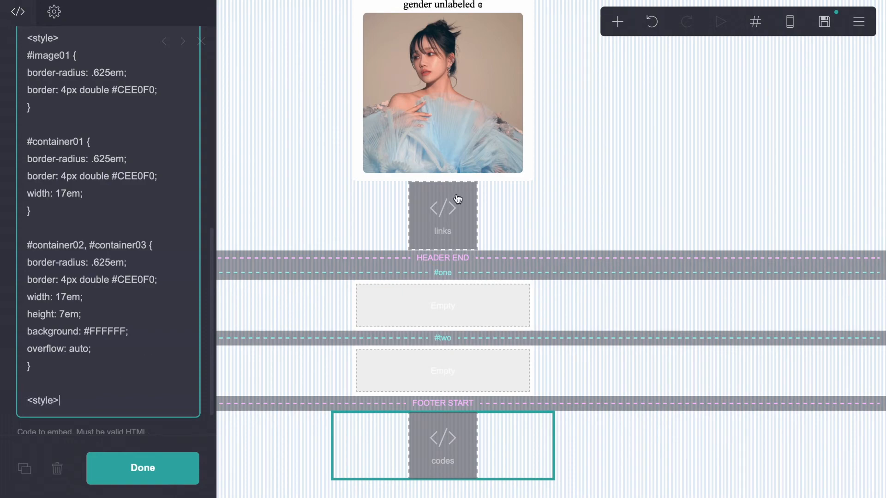
left_click(616, 107)
- Add a text element inside the empty container under #one and set its size to 1.75
left_click(608, 23)
left_click_drag(481, 66, 422, 290)
left_click_drag(41, 280, 60, 289)
- Align the new text to the left and set its weight to Semi Bold
scroll(61, 289, "down", 10)
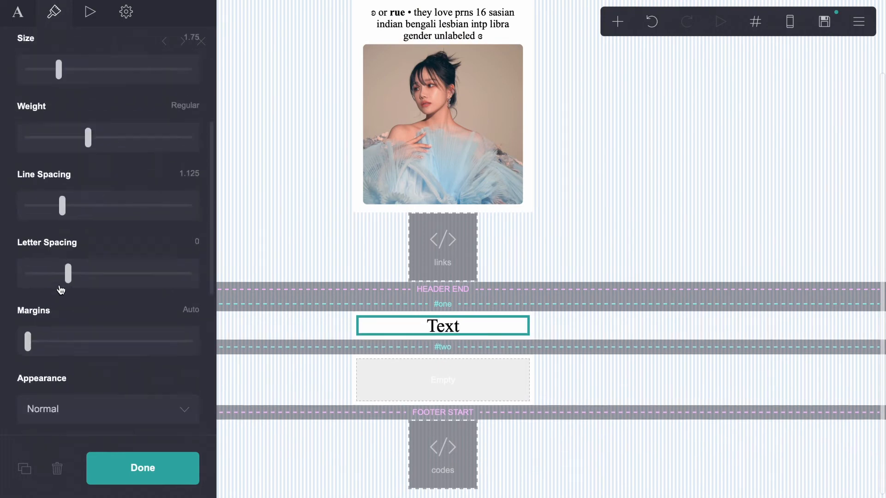
left_click(50, 178)
left_click(49, 177)
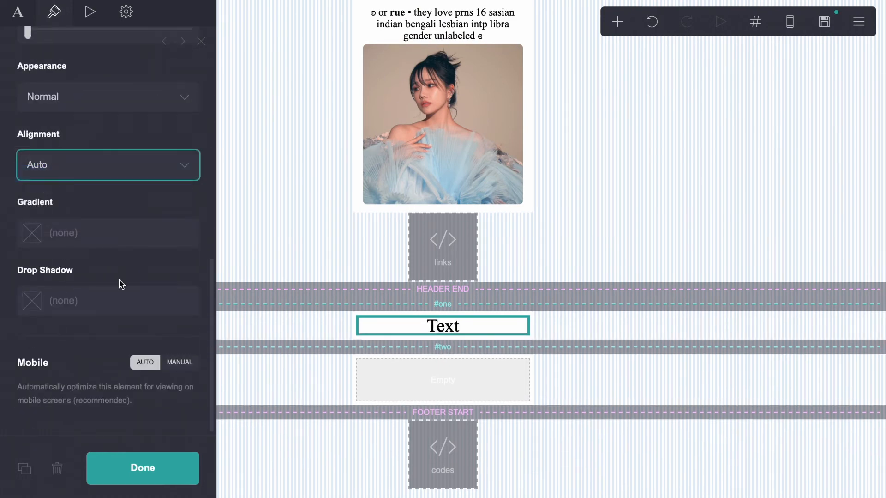
scroll(95, 257, "up", 10)
left_click_drag(118, 350, 137, 351)
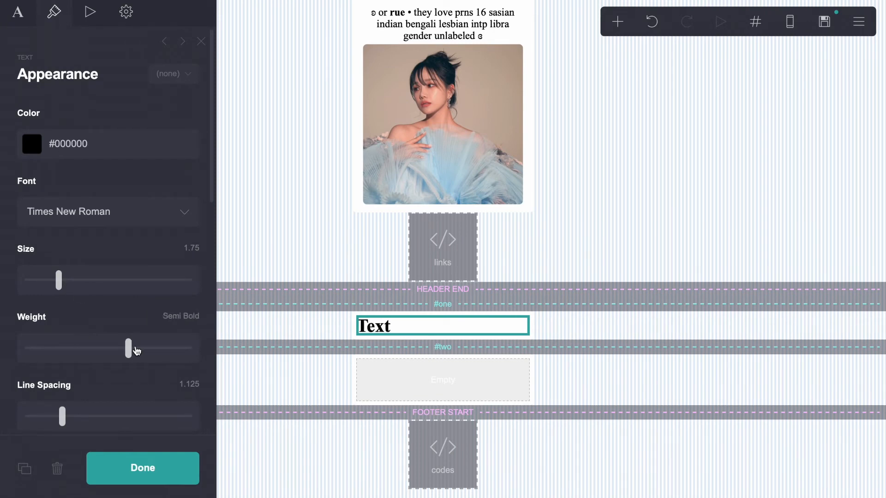
left_click(69, 147)
double_click(72, 150)
type("BORDER-R")
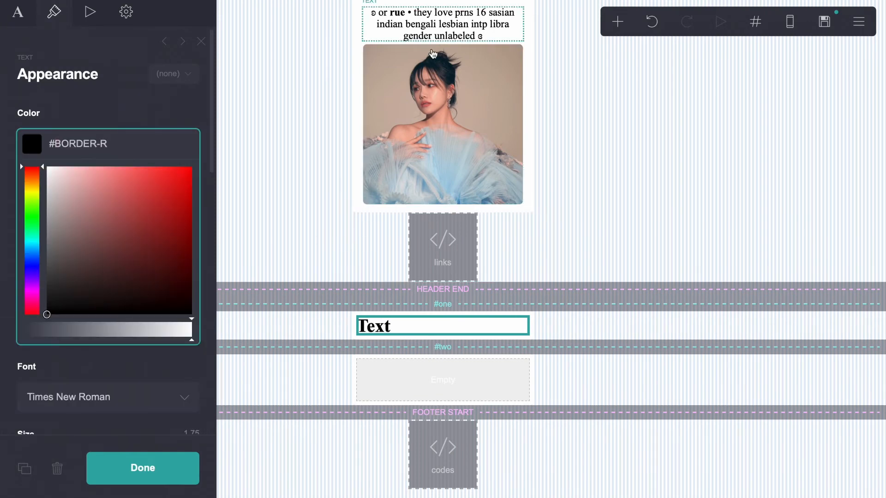
- Copy the color code #E4EEF7 from the page background's vertical line pattern
left_click(334, 122)
scroll(92, 194, "down", 3)
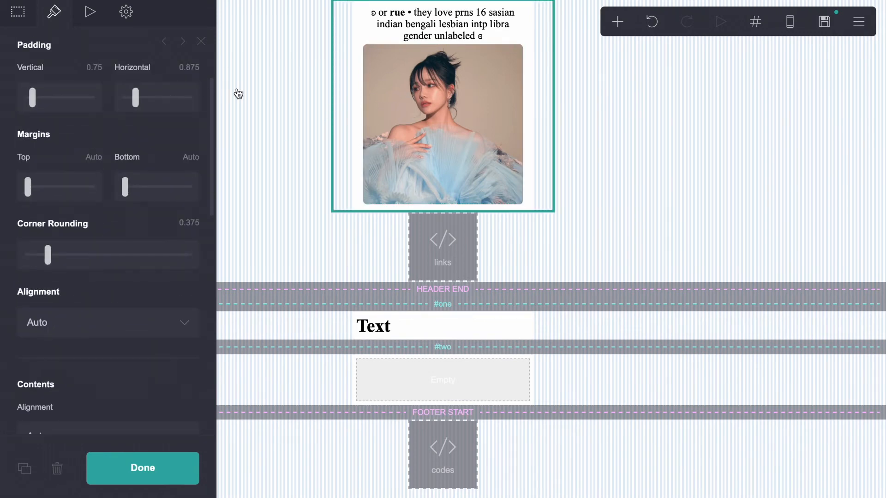
left_click(143, 467)
double_click(75, 329)
key("super+c")
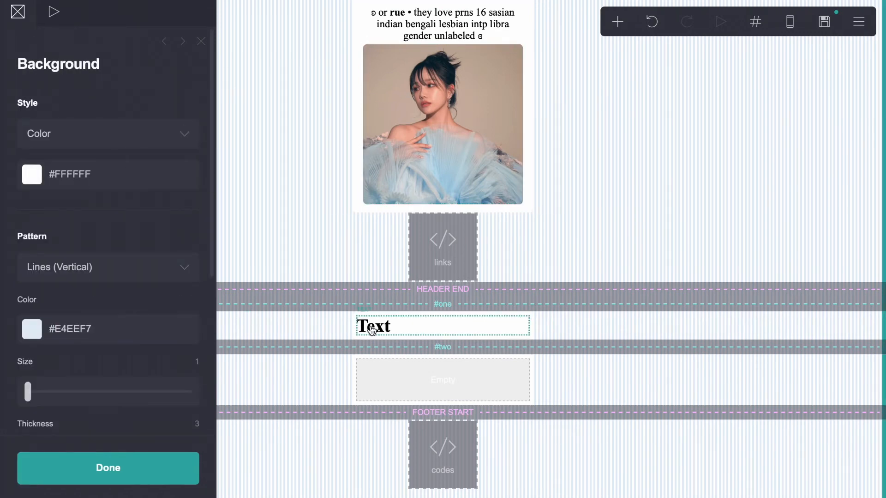
- Paste #E4EEF7 as the color of the text under #one and darken it to #9BBFE0
left_click(373, 330)
left_click(64, 135)
double_click(64, 138)
key("super+v")
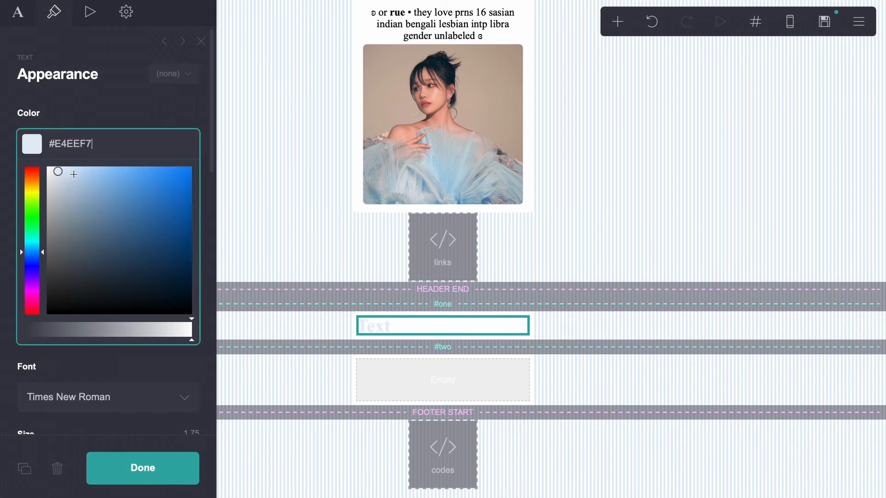
mouse_move(74, 174)
left_mouse_down()
mouse_move(117, 168)
mouse_move(110, 192)
mouse_move(92, 185)
left_mouse_up()
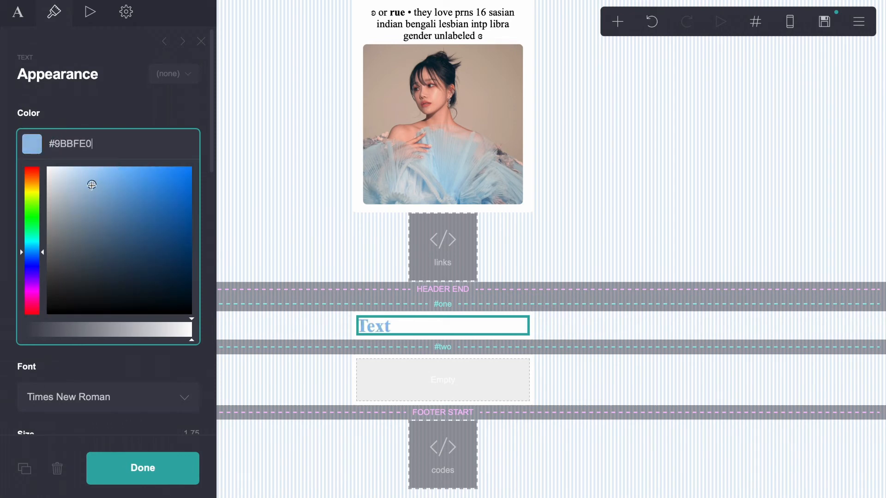
- Change the wording of the text under #one to "Before you follow"
left_click(24, 23)
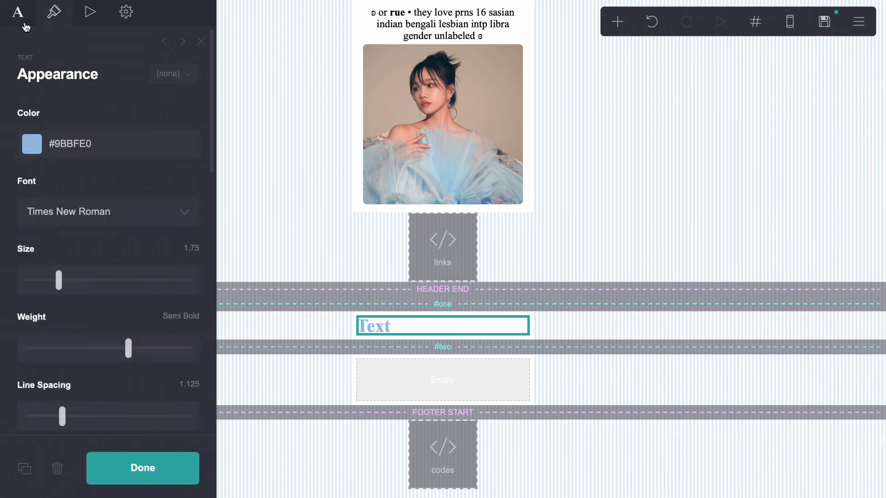
left_click_drag(79, 119, 1, 112)
type("Before you follow")
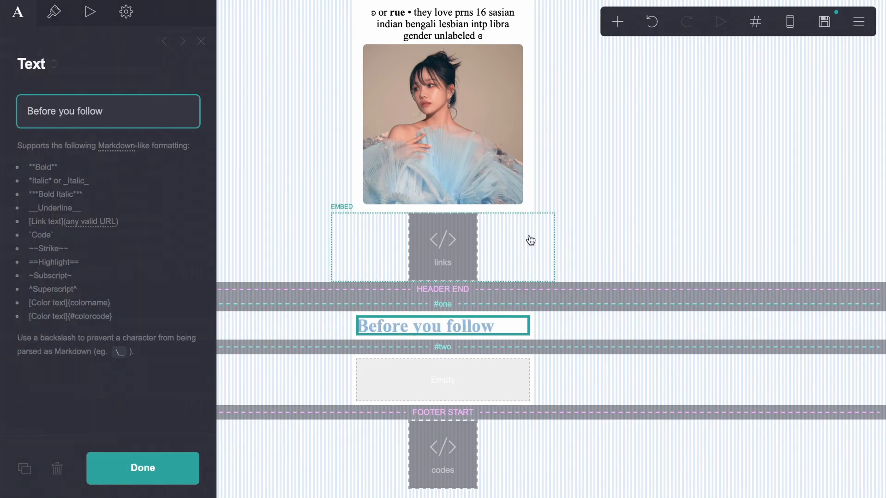
- Duplicate the bio text above the photo and move the copy below the "Before you follow" heading
scroll(528, 239, "up", 1)
left_click(447, 43)
left_click(25, 462)
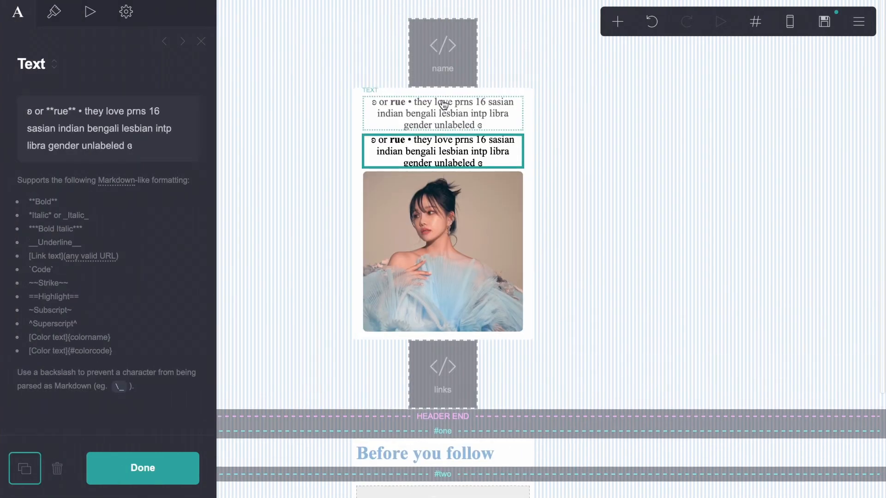
left_click_drag(406, 157, 404, 448)
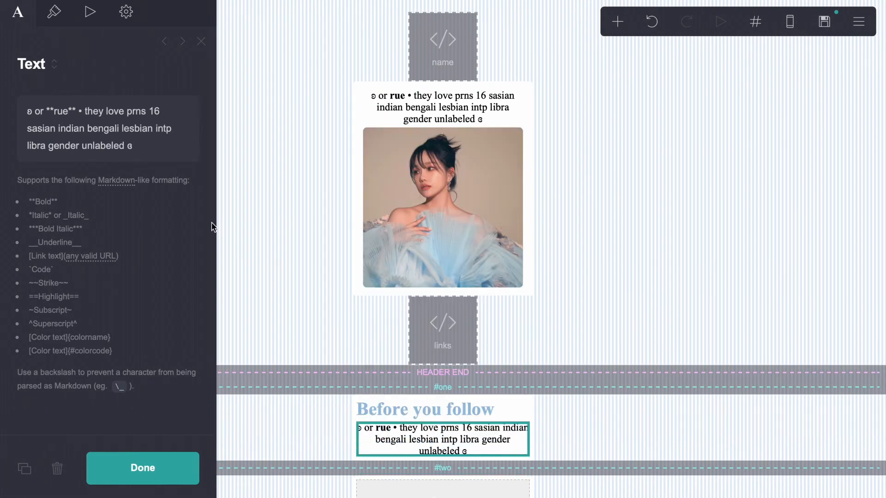
- Align the copied bio text to the left and set its size to 0.875
left_click(59, 20)
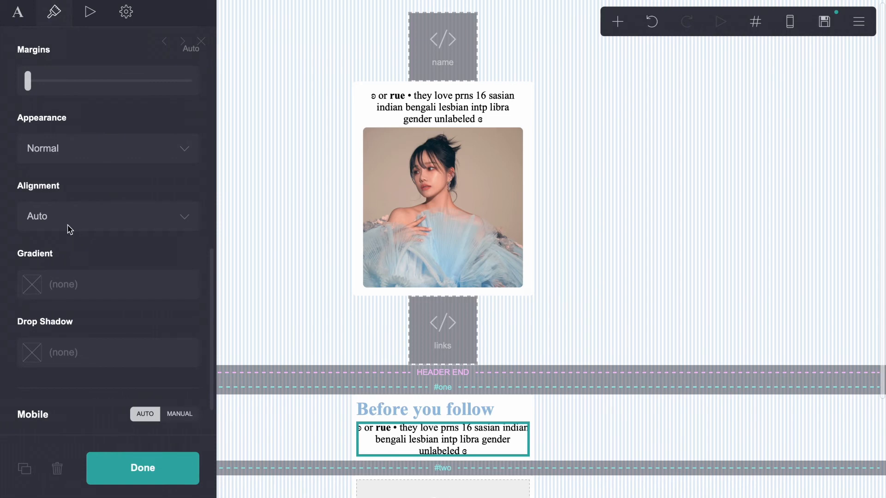
left_click(70, 228)
left_click(62, 222)
scroll(66, 241, "up", 5)
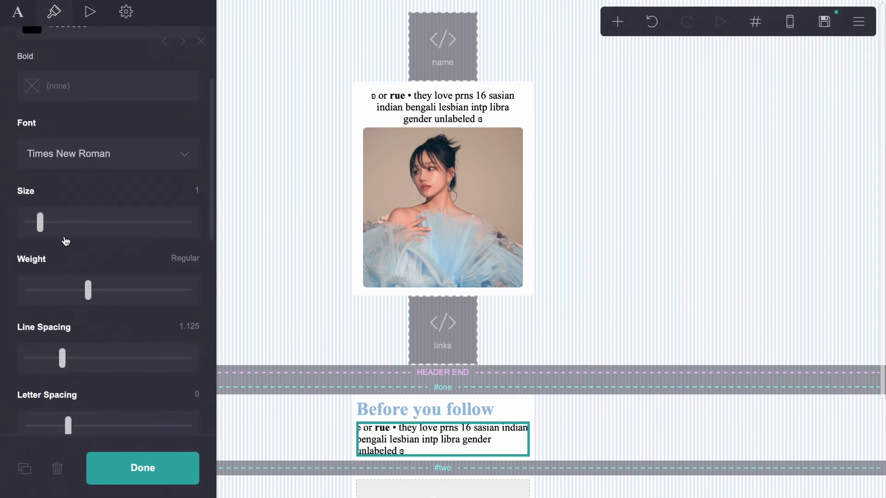
left_click_drag(40, 225, 37, 225)
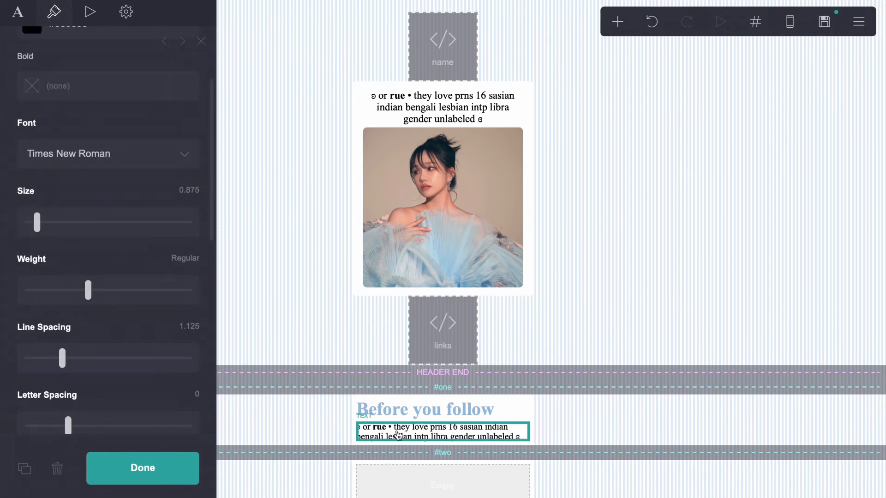
- Set the contents spacing of the container under #one to 0
left_click(352, 422)
scroll(147, 356, "down", 8)
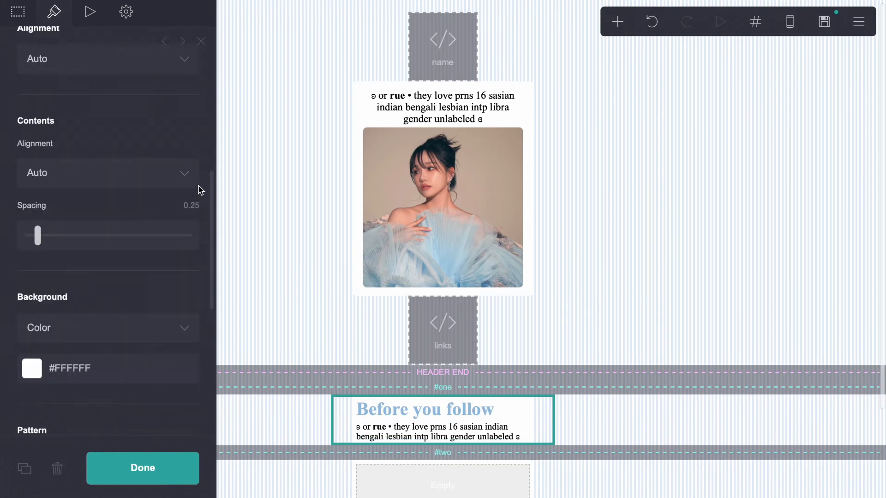
left_click(191, 204)
type("0")
key("Return")
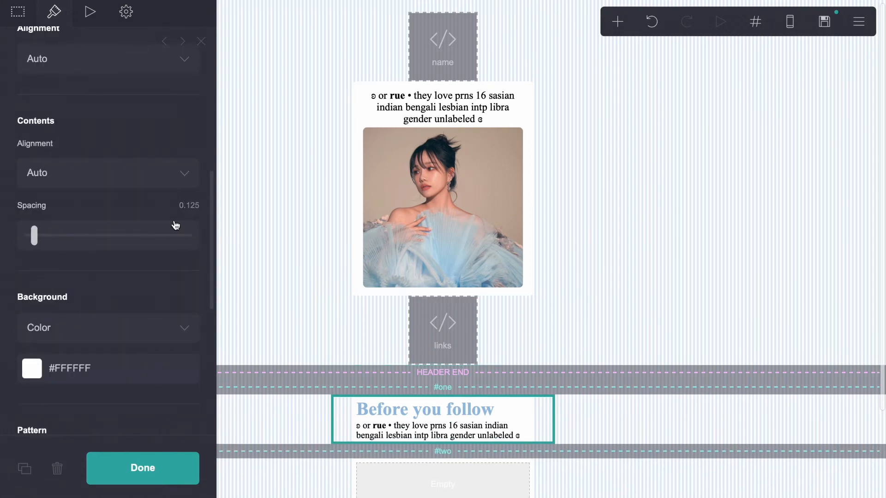
left_click(191, 206)
type("0")
- Replace the copied bio text under the heading with two lines of the repeated word "info"
left_click(434, 429)
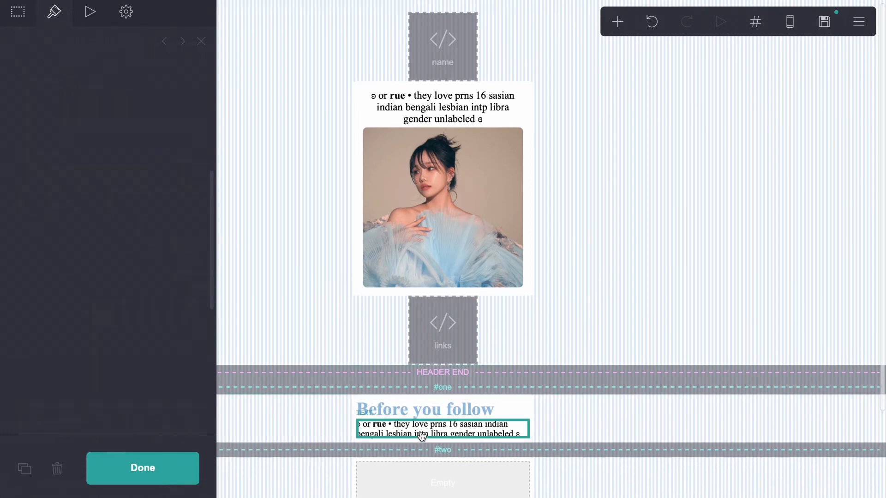
key("ctrl+a")
type("in")
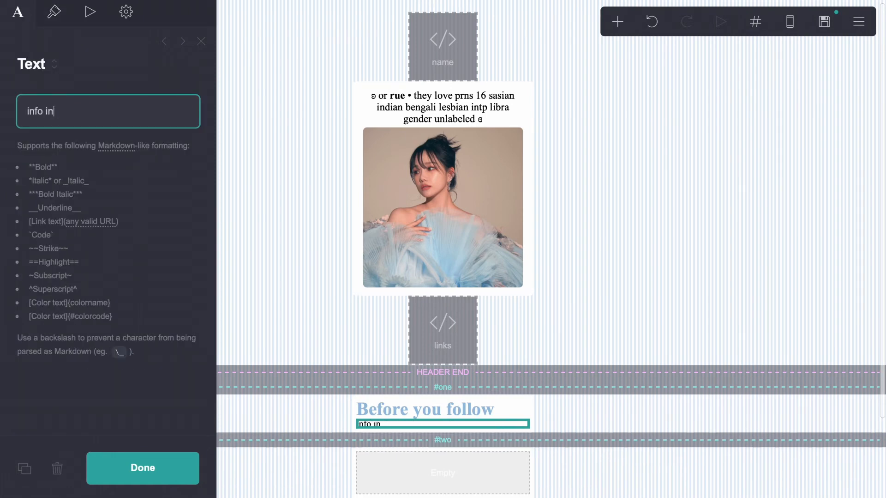
type("fo info info info")
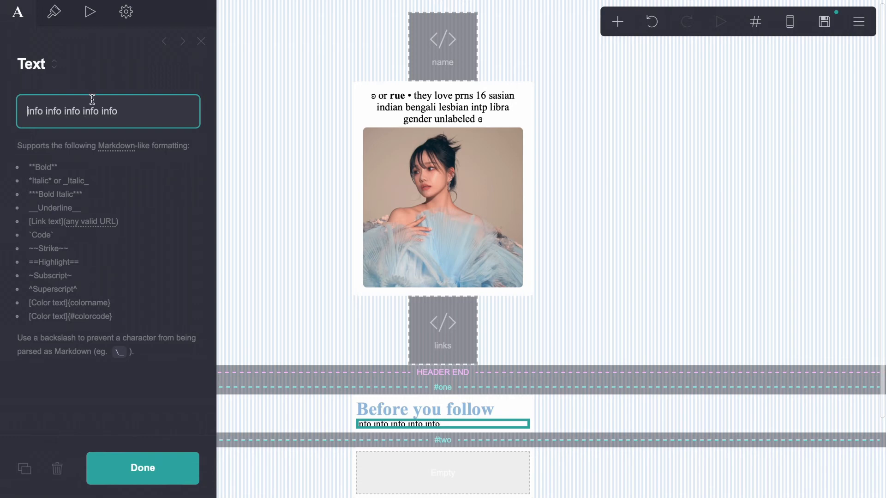
key("ctrl+a")
key("ctrl+v")
key("ctrl+v")
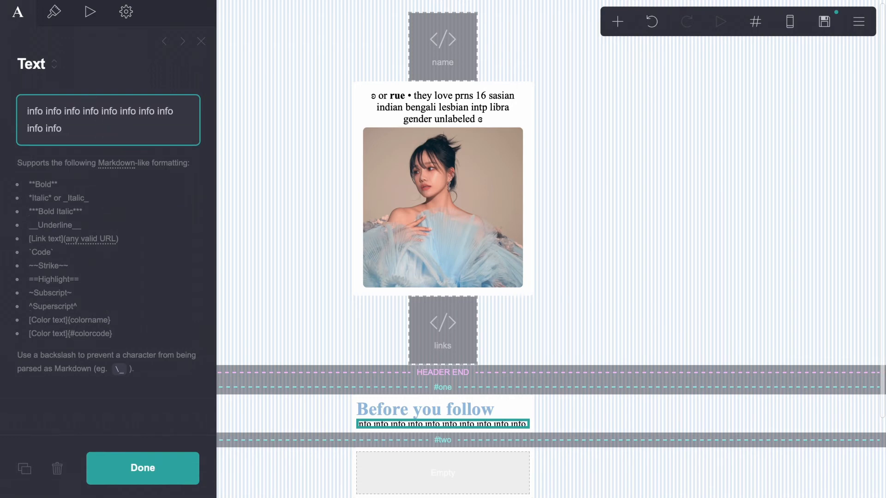
- Copy and paste the "info" filler repeatedly until the text field holds five lines of it
key("ctrl+a")
key("ctrl+c")
left_click(127, 122)
key("ctrl+v")
key("ctrl+a")
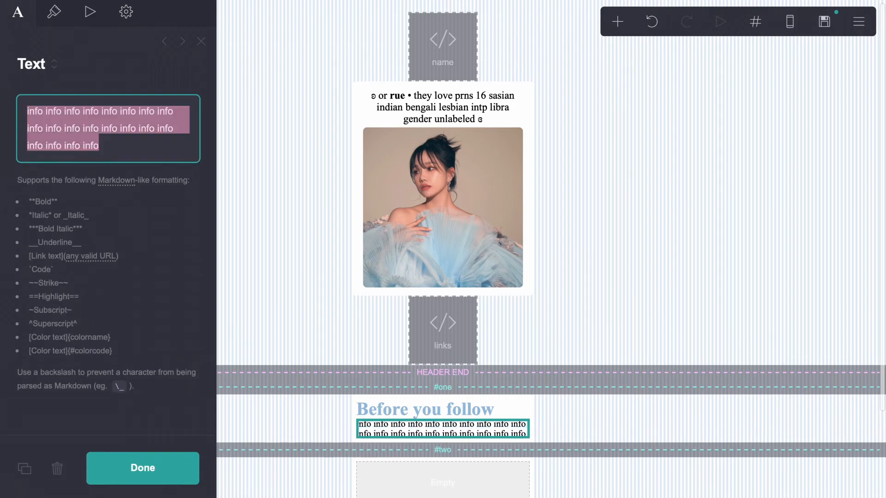
key("ctrl+v")
key("ctrl+v")
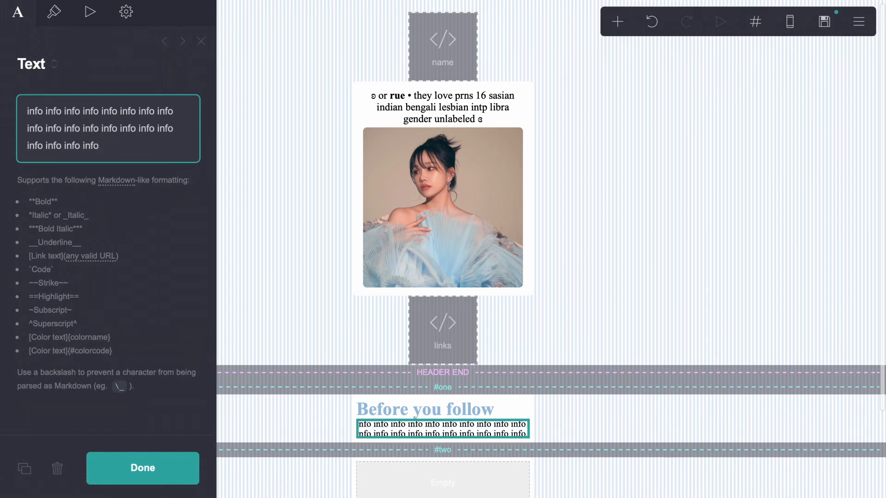
key("ctrl+v")
key("ctrl+v")
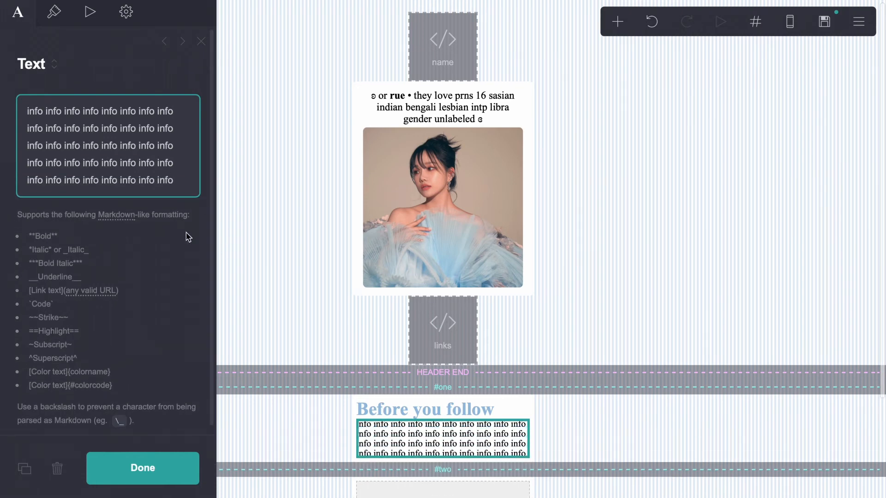
- Duplicate the "Before you follow" heading and its info text below the existing pair in #one, retitling the copied heading "Don't follow if"
left_click(369, 408)
left_click(17, 484)
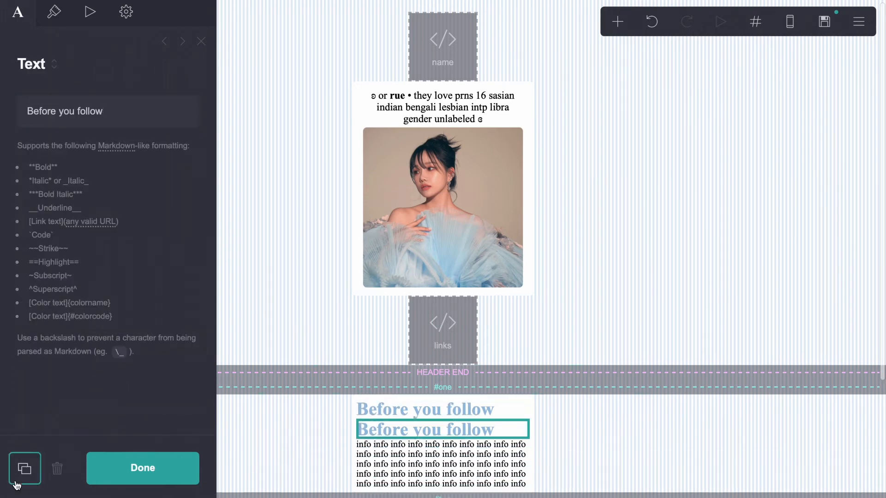
scroll(406, 348, "down", 4)
left_click_drag(381, 264, 383, 315)
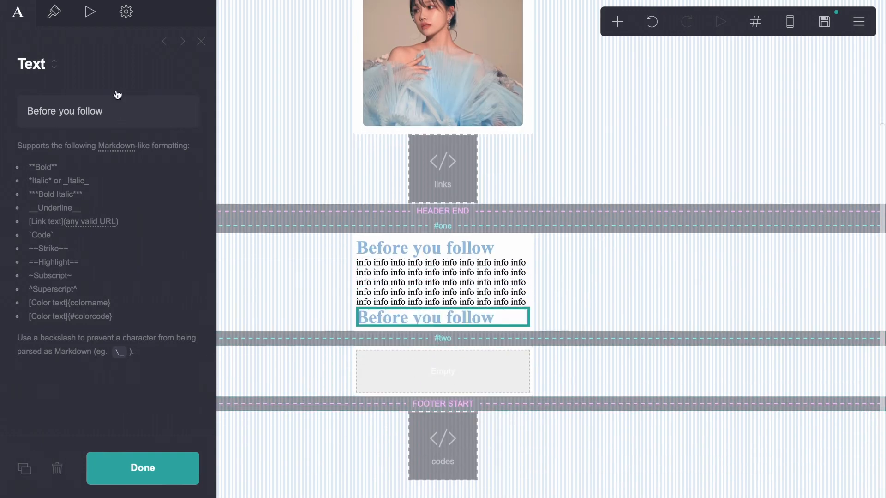
left_click(121, 111)
type("Don't ")
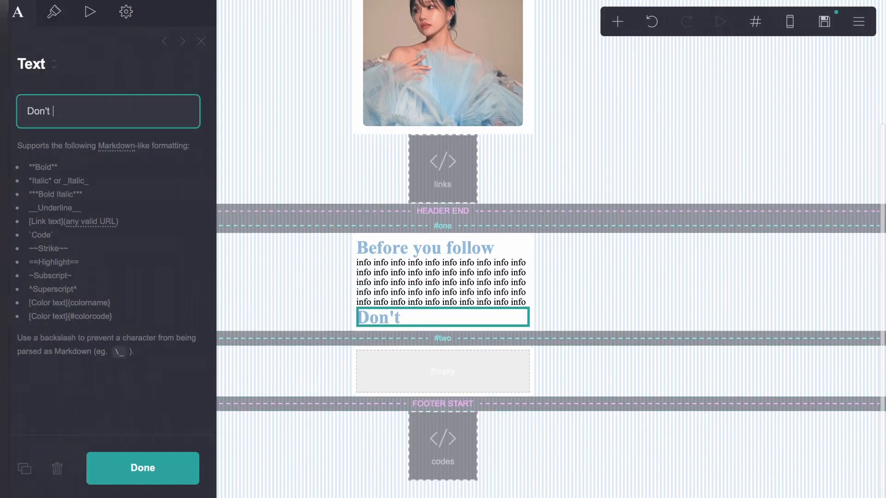
type("follow if")
left_click(454, 279)
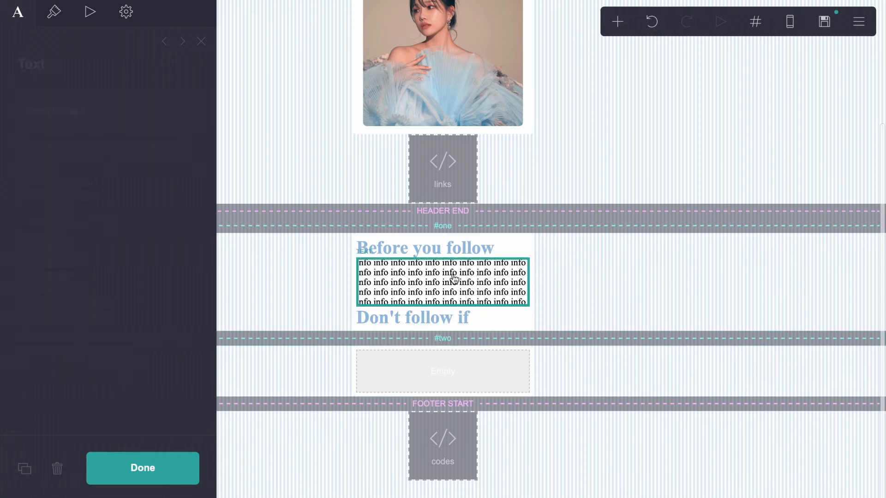
left_click_drag(455, 278, 423, 326)
- Duplicate the "Before you follow" heading, move the copy into the empty container under #two and retitle it "Music"
left_click(397, 199)
left_click(25, 468)
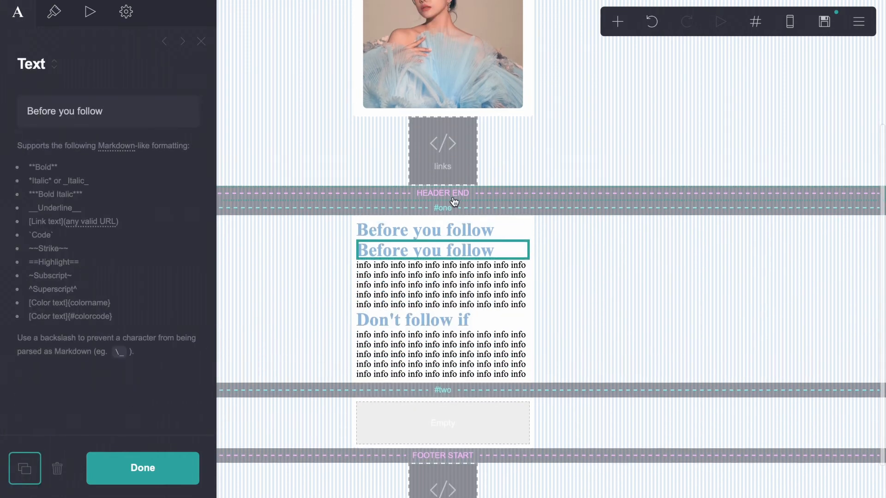
left_click_drag(395, 231, 404, 399)
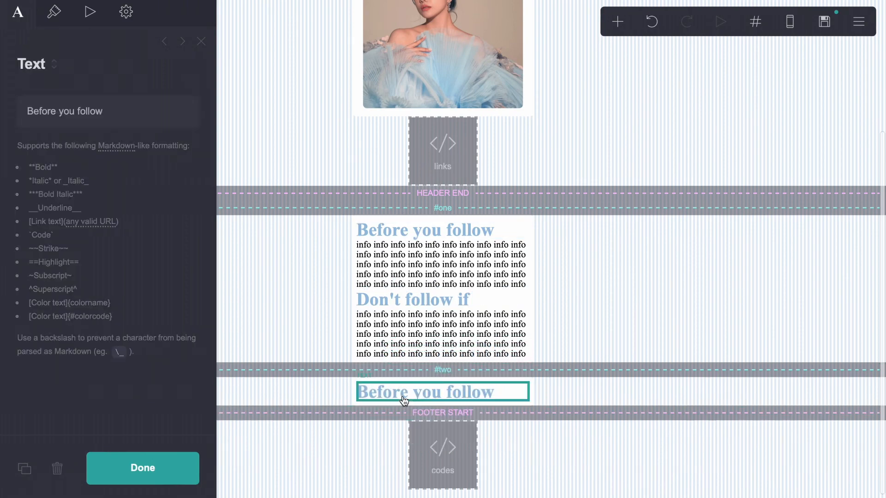
triple_click(131, 125)
type("c")
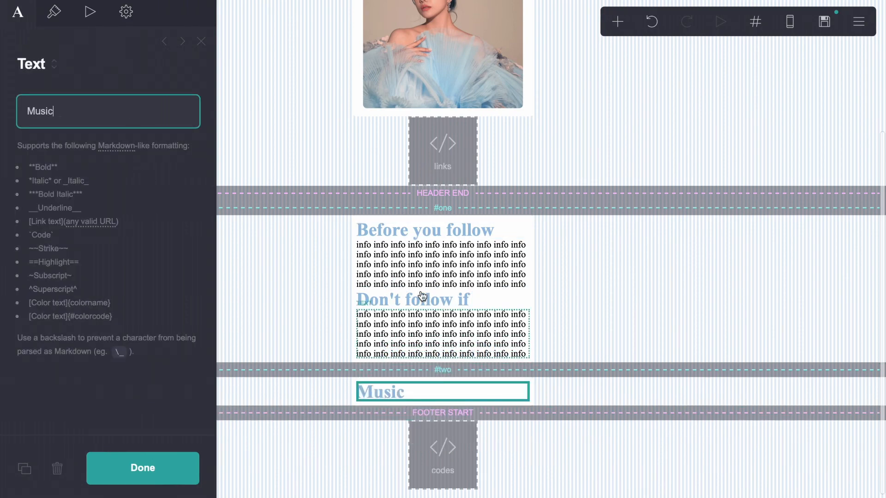
- Duplicate the info text under "Before you follow" and place the copy beneath the "Music" heading
left_click(422, 232)
left_click(422, 275)
left_click(25, 468)
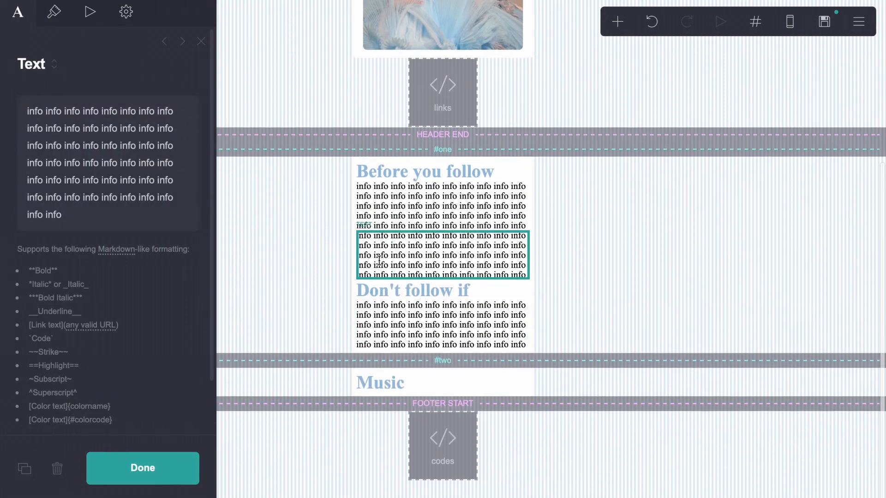
left_click_drag(398, 252, 408, 369)
- Duplicate the "Don't follow if" heading, move the copy below the Music info text and retitle it "Likes"
left_click(392, 249)
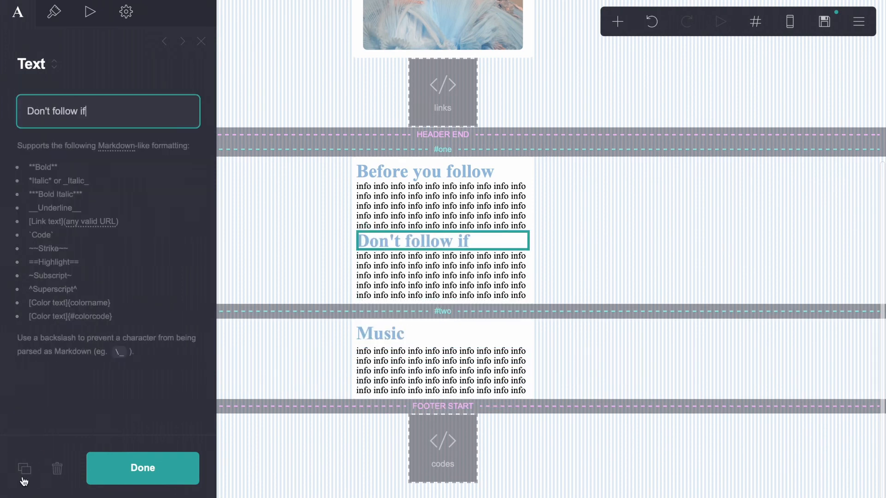
left_click(25, 468)
left_click_drag(401, 230, 393, 400)
triple_click(113, 108)
type("Likes")
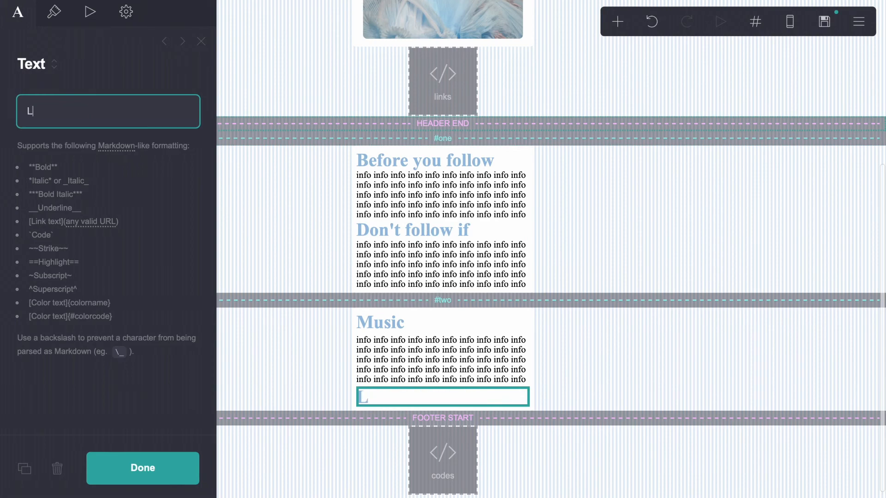
- Duplicate the Music info text and place the copy beneath the "Likes" heading
left_click(532, 378)
left_click(476, 372)
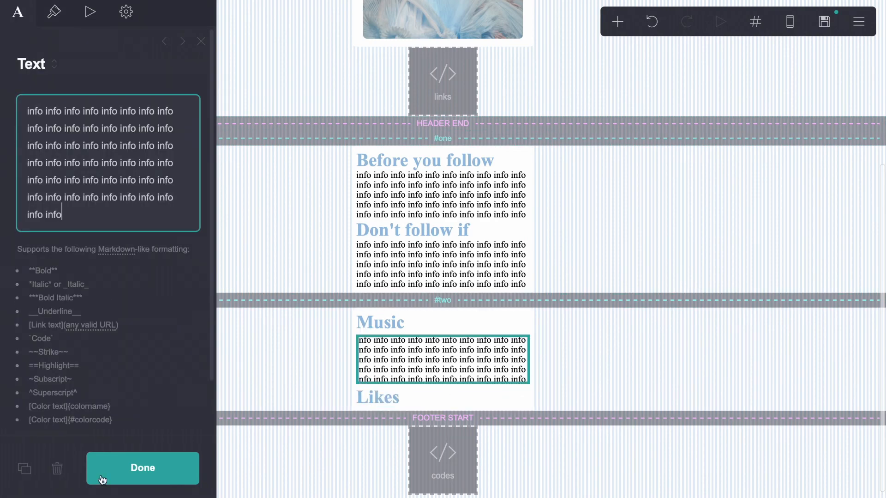
left_click(24, 468)
left_click_drag(363, 342, 399, 388)
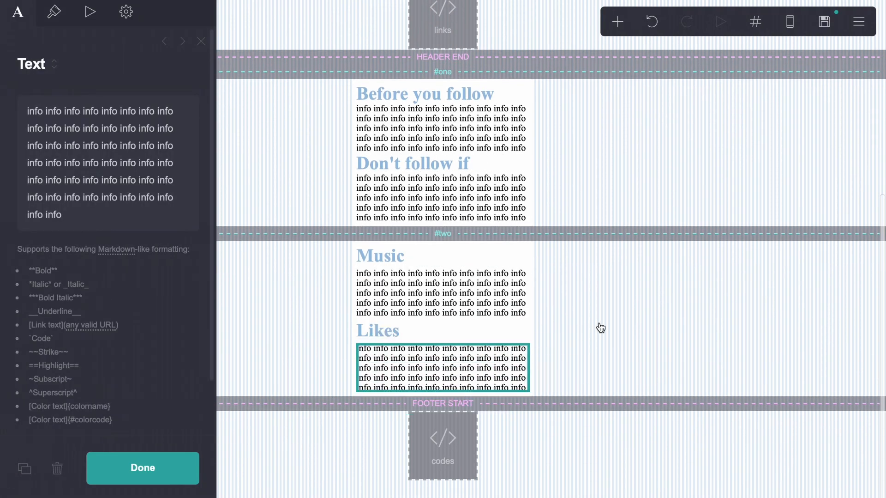
left_click(596, 328)
- Set the page's On Load animation to Blur In
scroll(741, 139, "up", 5)
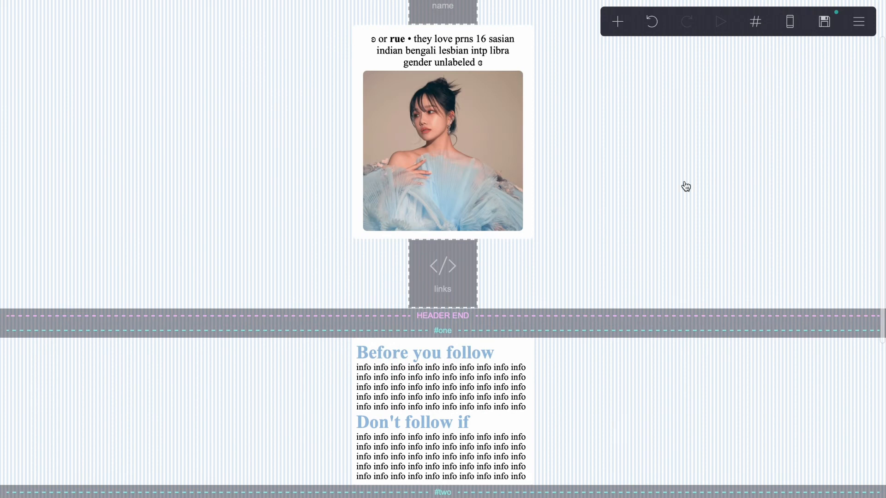
scroll(684, 186, "up", 2)
left_click(859, 21)
left_click(804, 171)
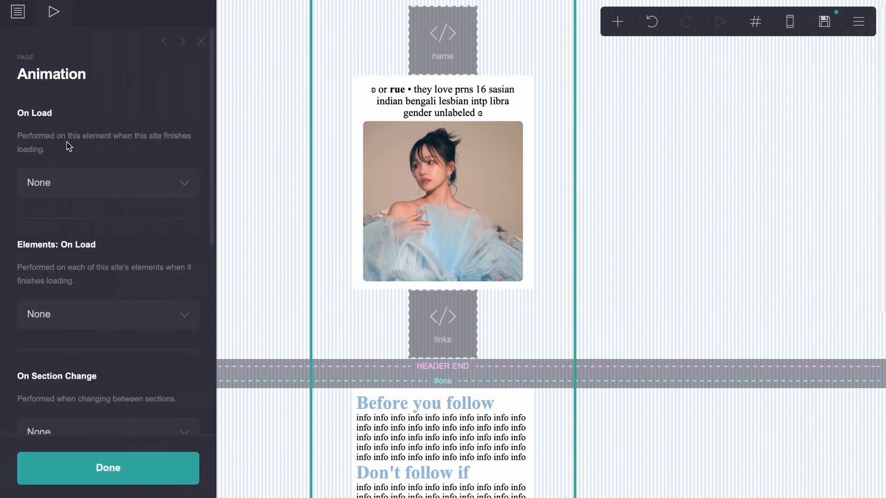
left_click(69, 179)
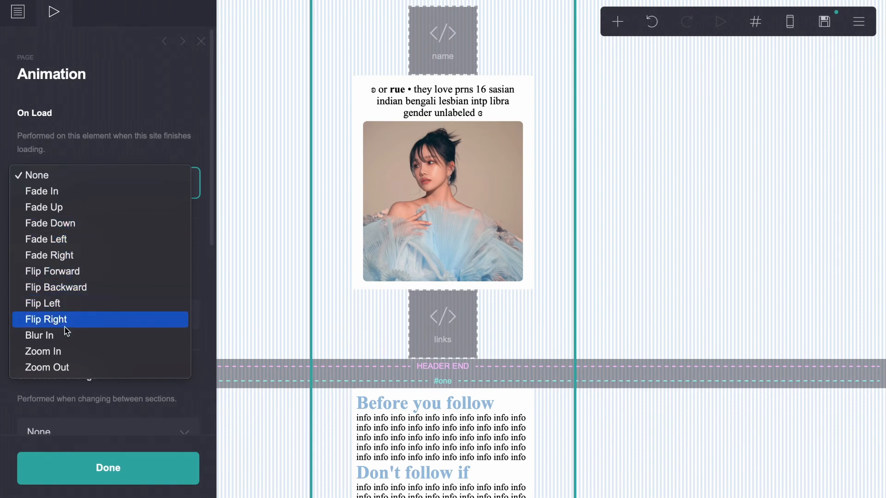
key("Escape")
- Set the page's On Section Change animation to Blur In and the On Load delay to 0.5s
scroll(70, 286, "down", 7)
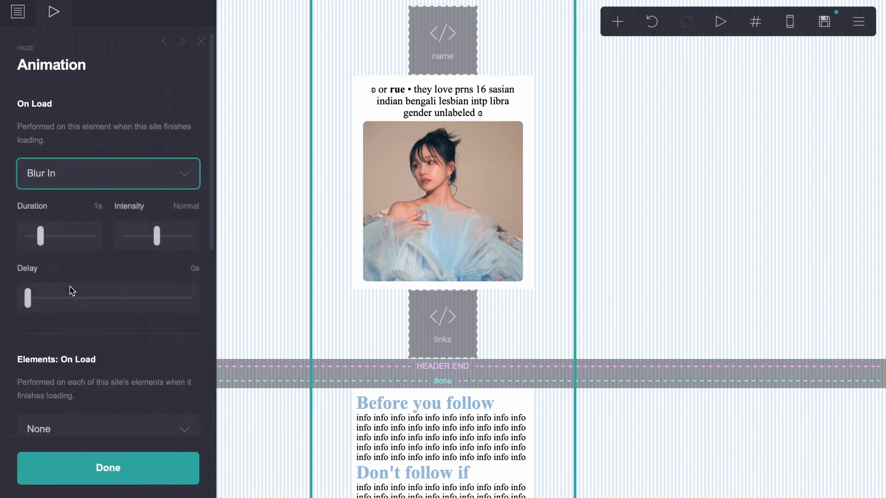
left_click_drag(58, 242, 62, 214)
left_click(62, 214)
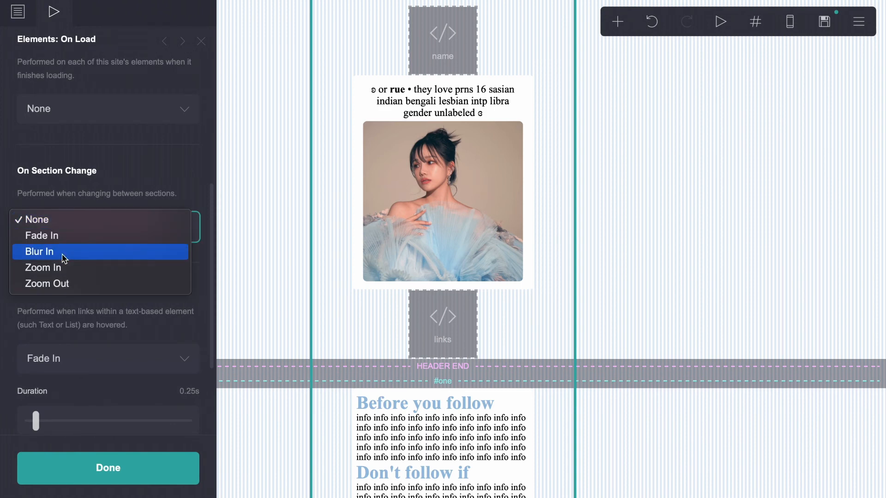
key("Escape")
scroll(61, 257, "up", 7)
scroll(51, 251, "down", 2)
left_click(48, 250)
scroll(48, 249, "up", 2)
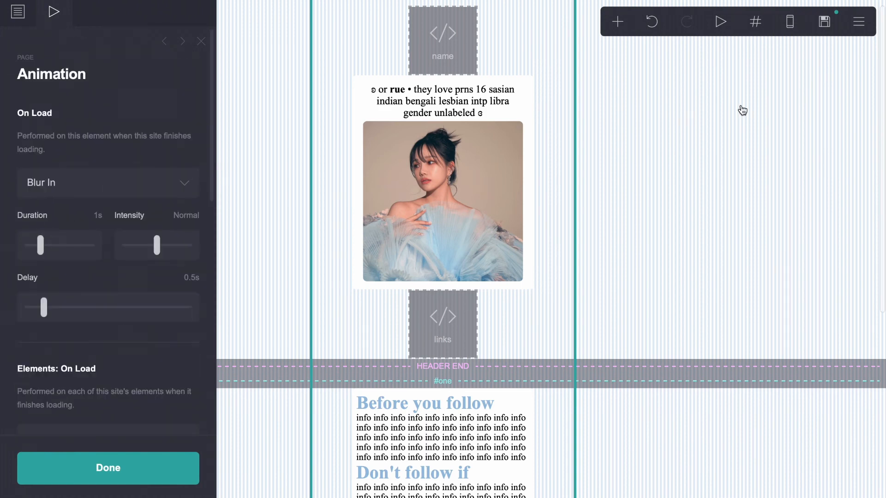
- Save the site as a template with "1" as both its title and description
left_click(825, 21)
left_click(71, 138)
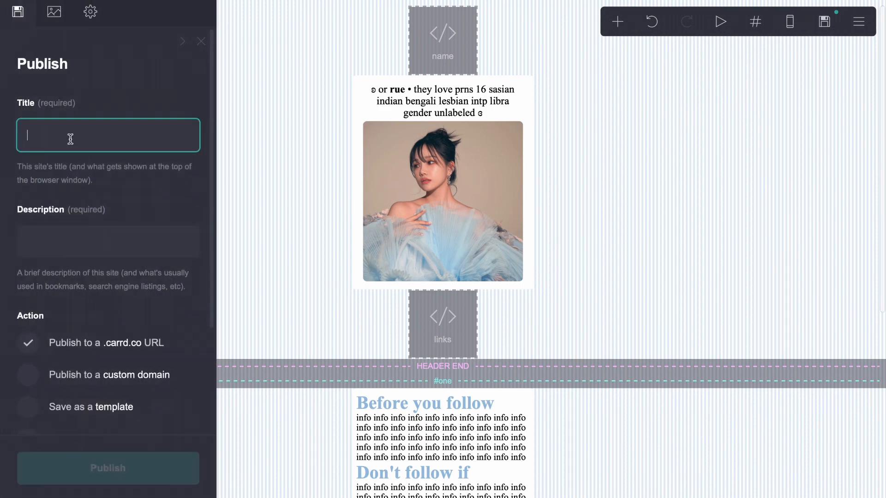
left_click(54, 245)
type("1")
scroll(57, 310, "down", 3)
left_click(29, 271)
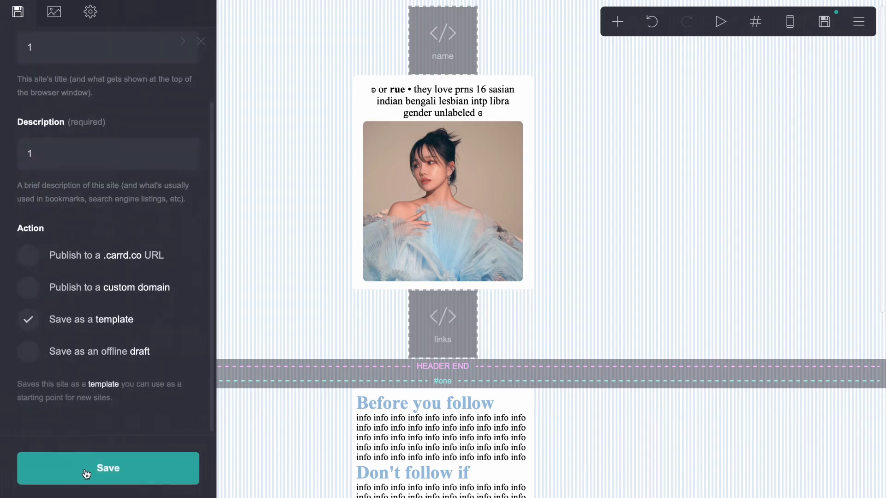
left_click(88, 474)
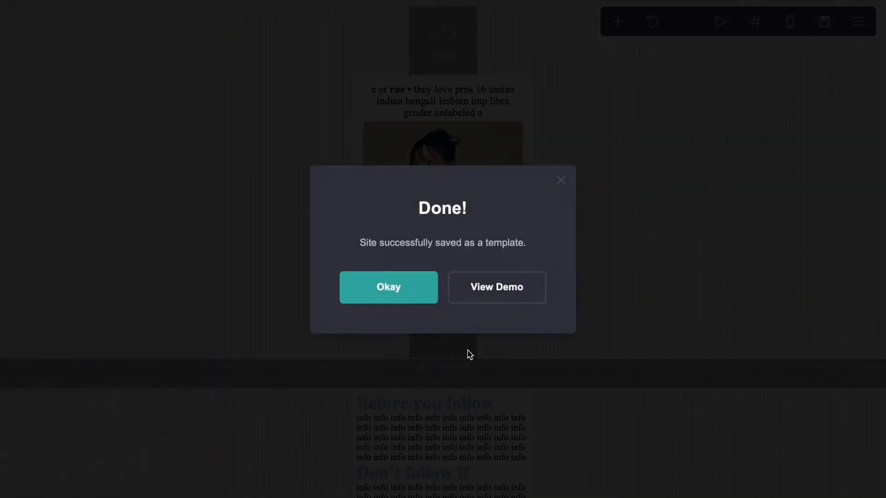
- View the saved template's demo and return to the editor
left_click(493, 296)
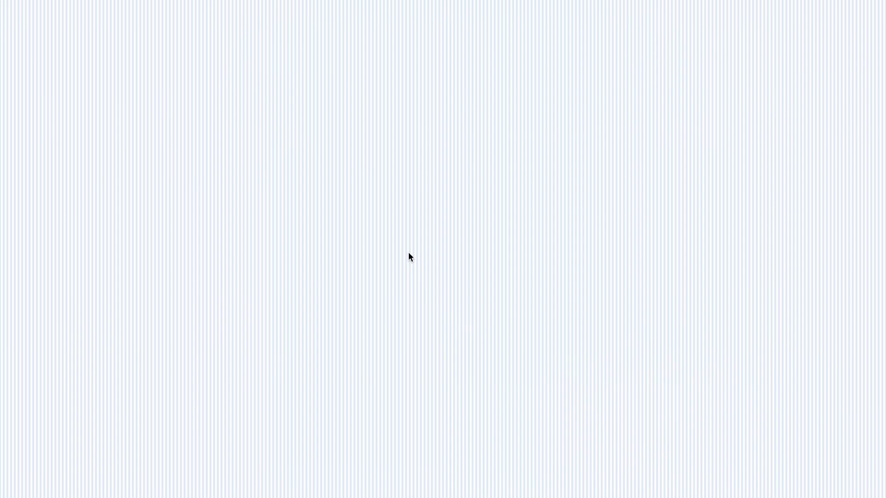
key("super+w")
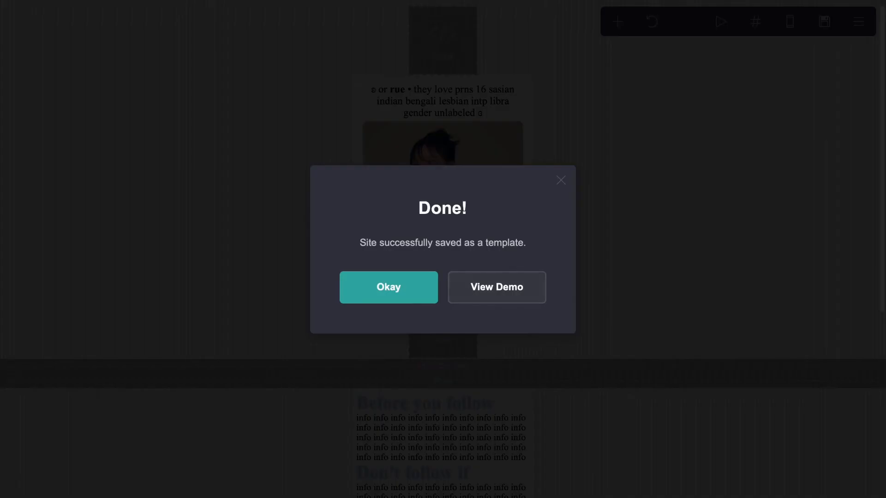
left_click(412, 302)
- Reopen the page's animation settings and save the site's changes to the template
left_click(857, 31)
left_click(795, 191)
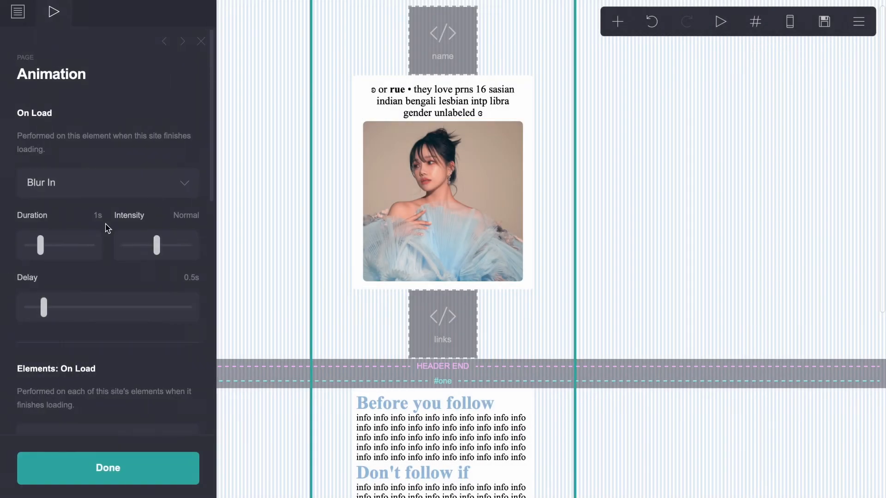
left_click(825, 21)
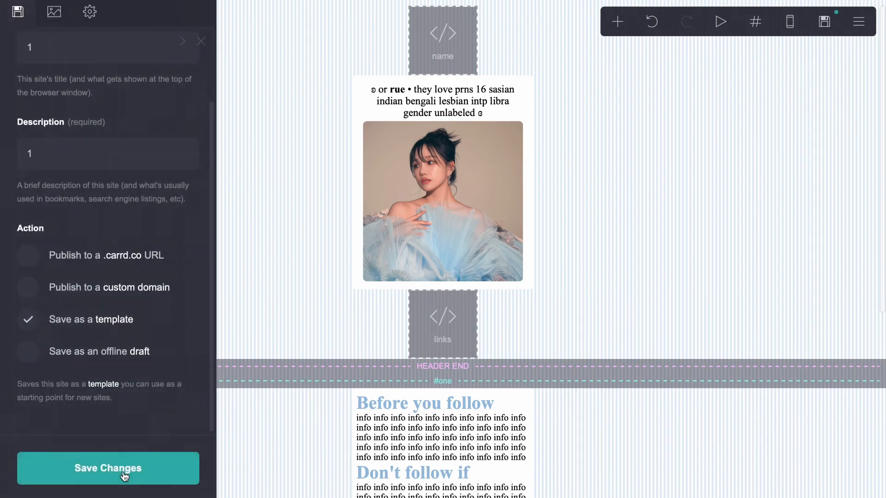
left_click(109, 467)
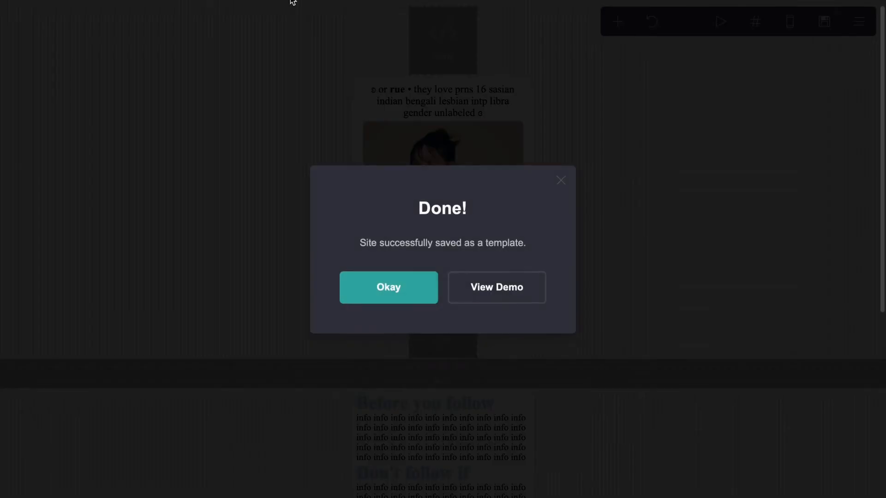
left_click(390, 300)
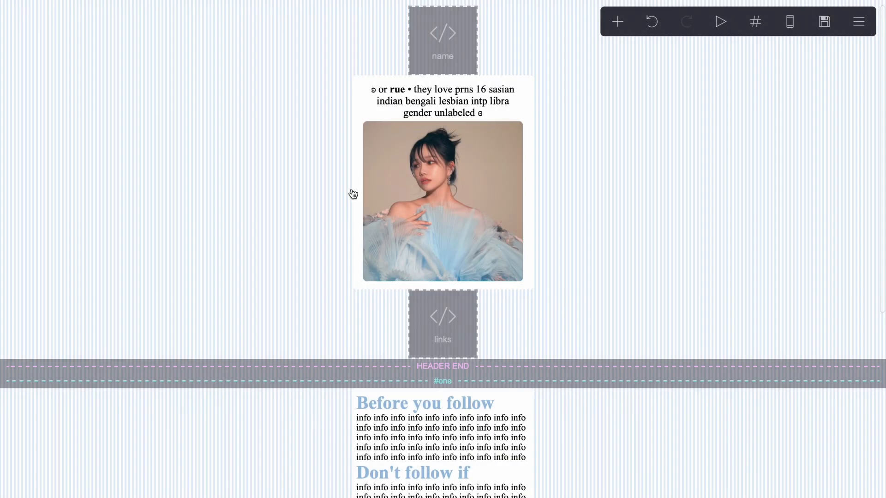
- Examine the bio container's appearance and settings and the code of the name embed
left_click(356, 193)
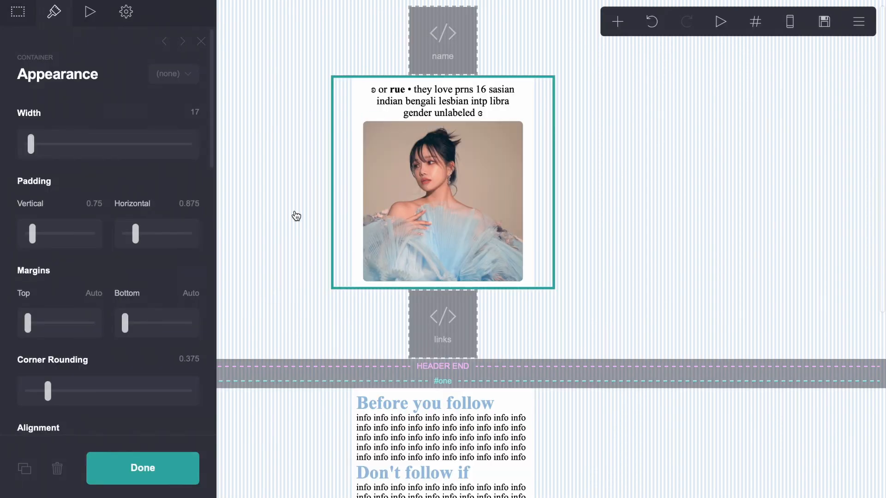
left_click(405, 39)
scroll(105, 226, "down", 10)
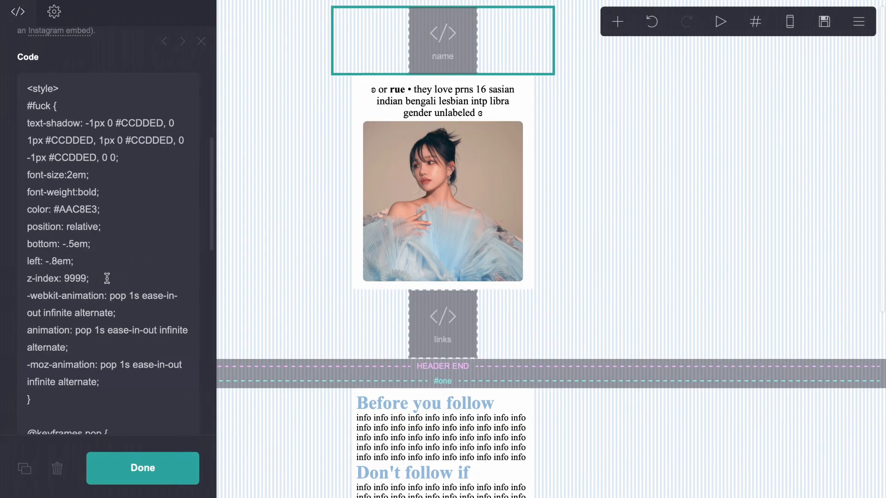
scroll(107, 278, "up", 3)
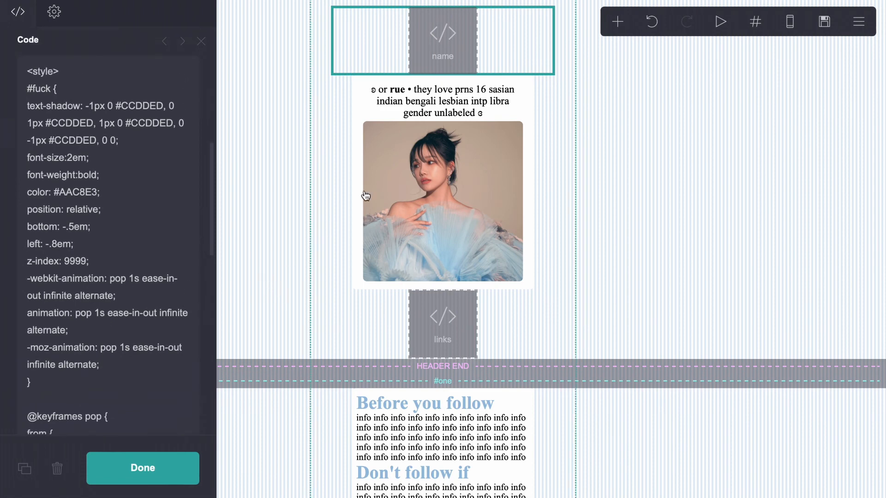
left_click(352, 165)
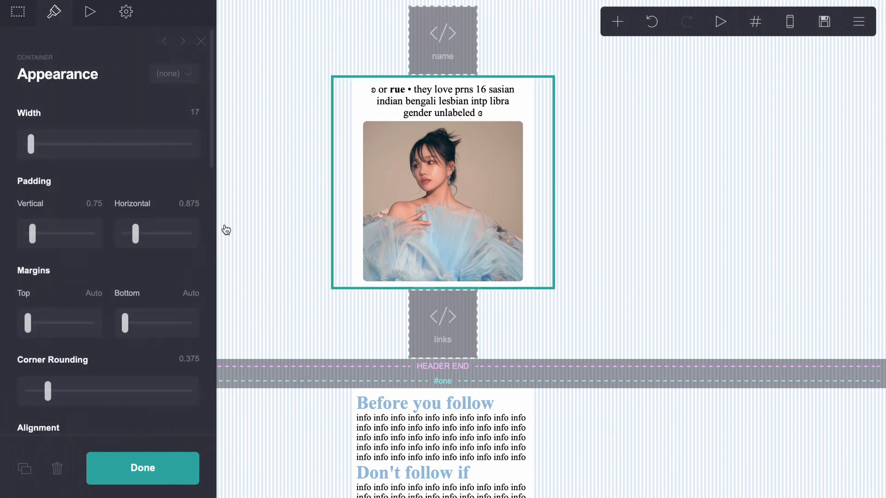
left_click(126, 11)
- Add a background color declaration below the width line of the #container01 rule in the codes embed
scroll(415, 392, "down", 7)
left_click(432, 444)
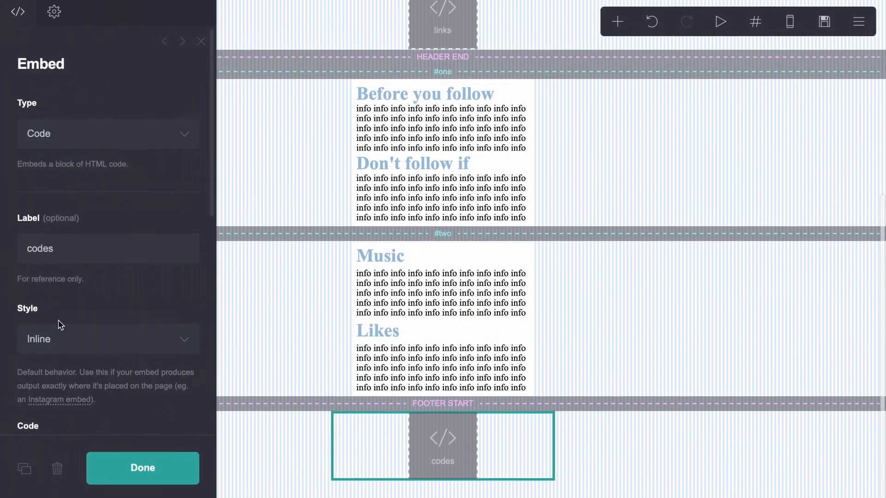
scroll(58, 320, "down", 10)
scroll(58, 319, "up", 4)
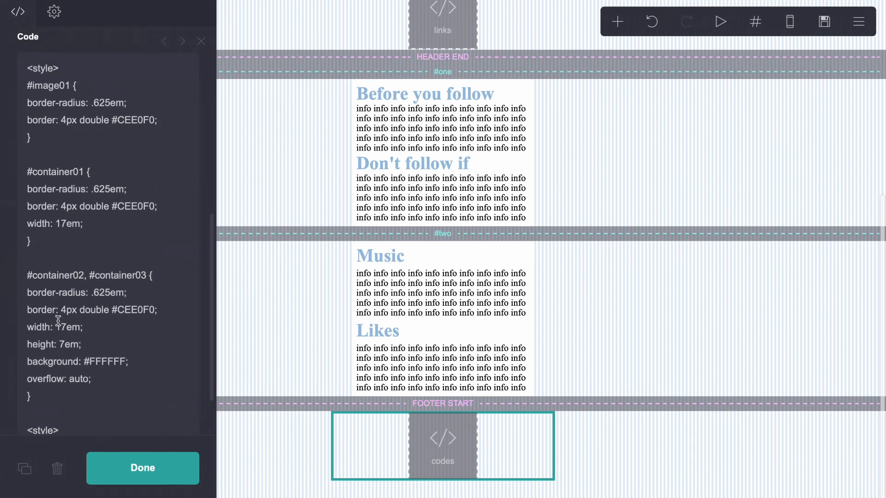
left_click(159, 225)
key("Return")
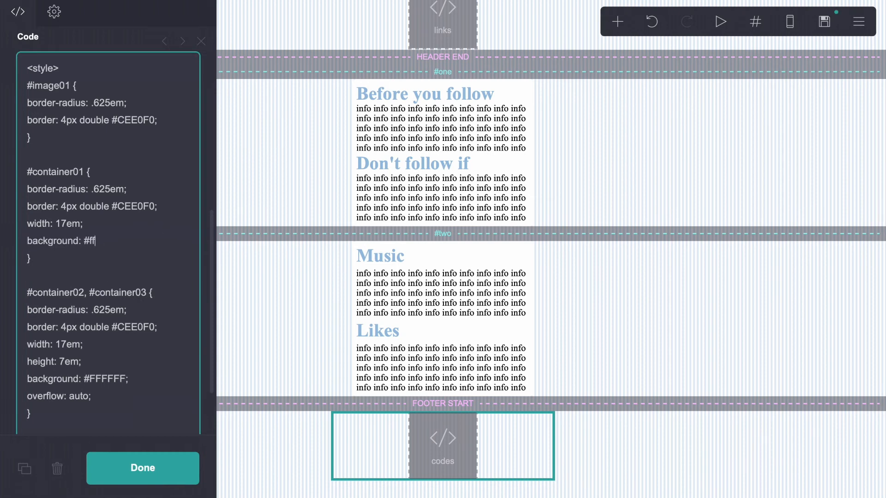
- Finish the white background declaration (#fff) of the #container01 rule and save the site's changes to the template
left_click(824, 21)
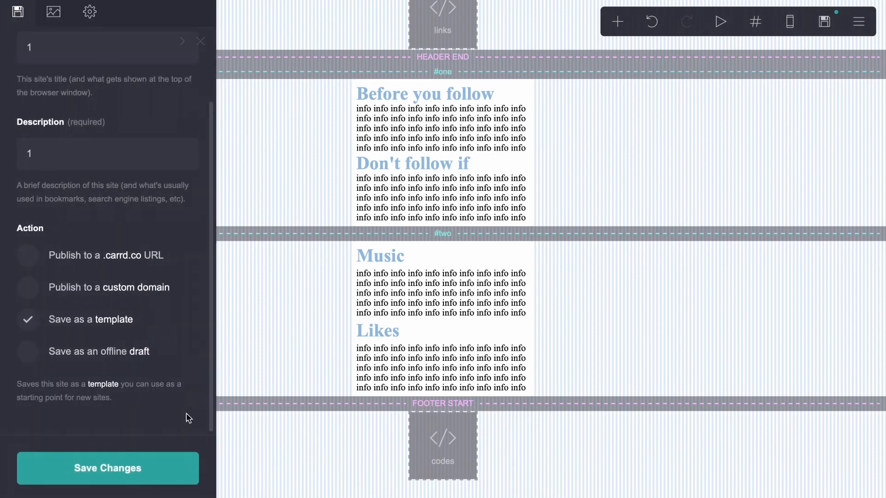
left_click(185, 468)
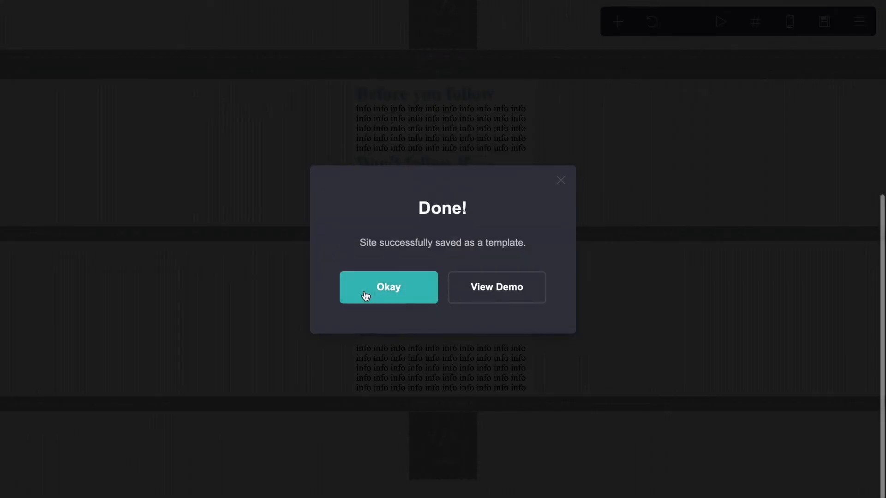
left_click(366, 297)
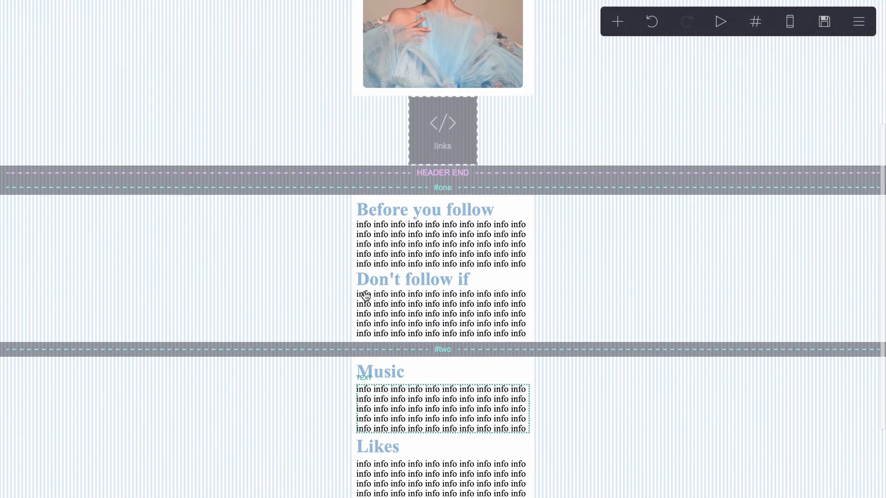
- Remove the extra closing style tag between the #awesome and a rules in the links embed and save the changes to the template
scroll(367, 296, "up", 5)
left_click(446, 365)
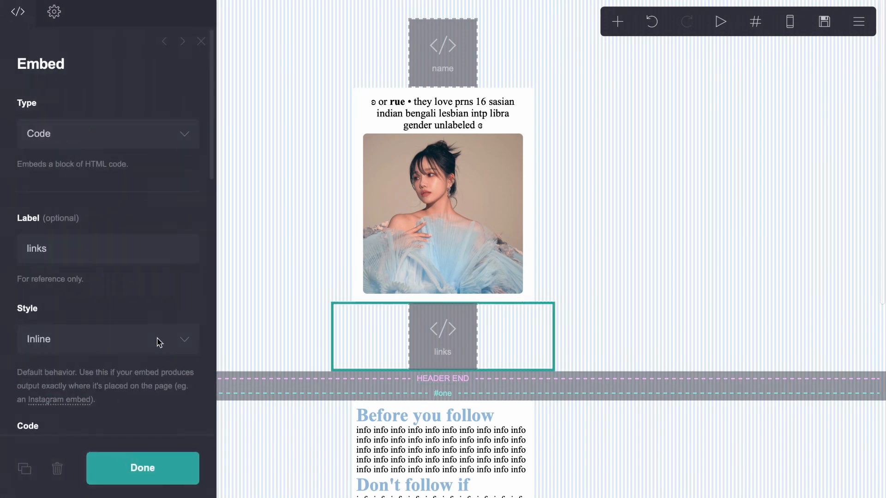
scroll(157, 340, "down", 8)
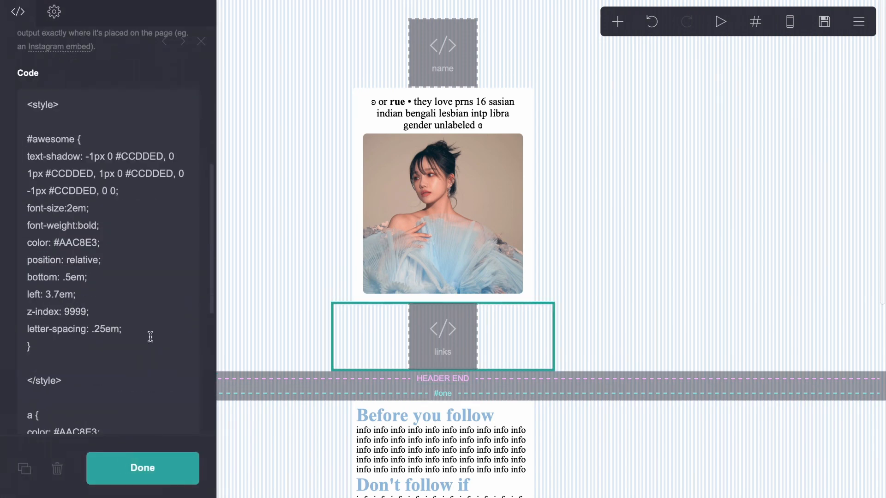
scroll(150, 337, "down", 6)
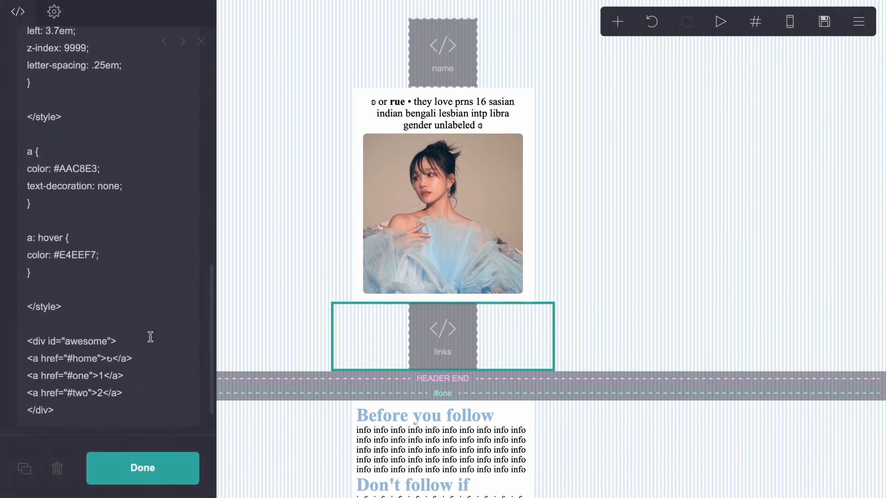
scroll(151, 336, "down", 1)
left_click_drag(54, 268, 11, 268)
left_click_drag(60, 77, 14, 78)
key("BackSpace")
key("BackSpace")
key("BackSpace")
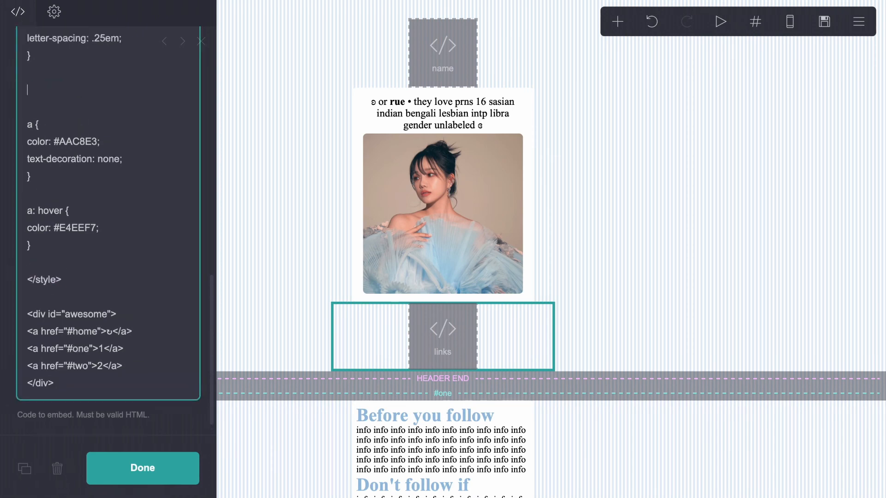
left_click(825, 21)
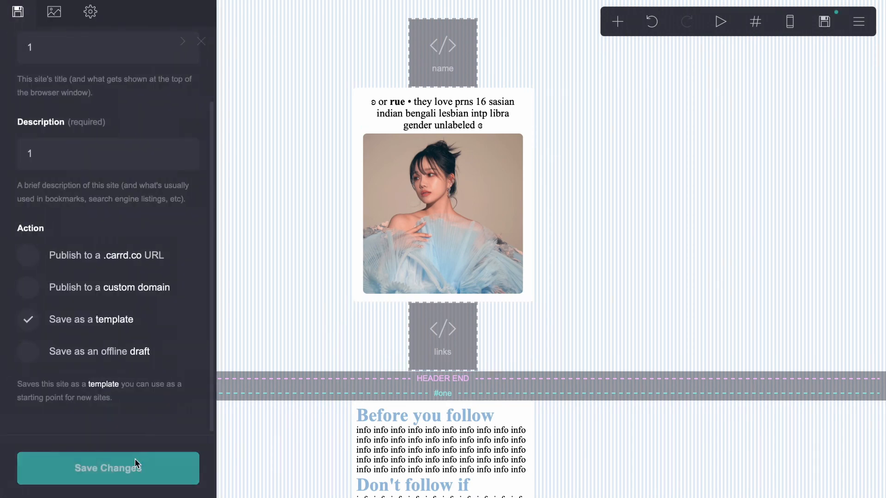
left_click(143, 467)
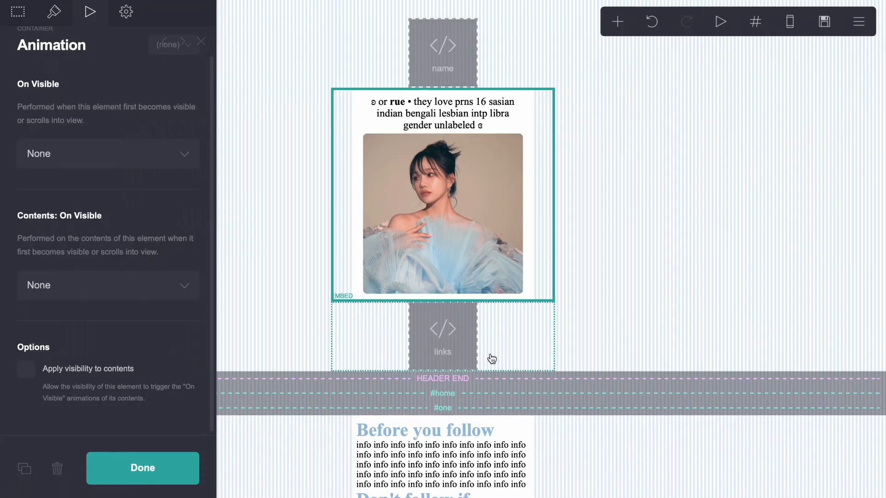
- Correct the closing style tag at the end of the codes embed and save the changes to the template
scroll(493, 359, "down", 7)
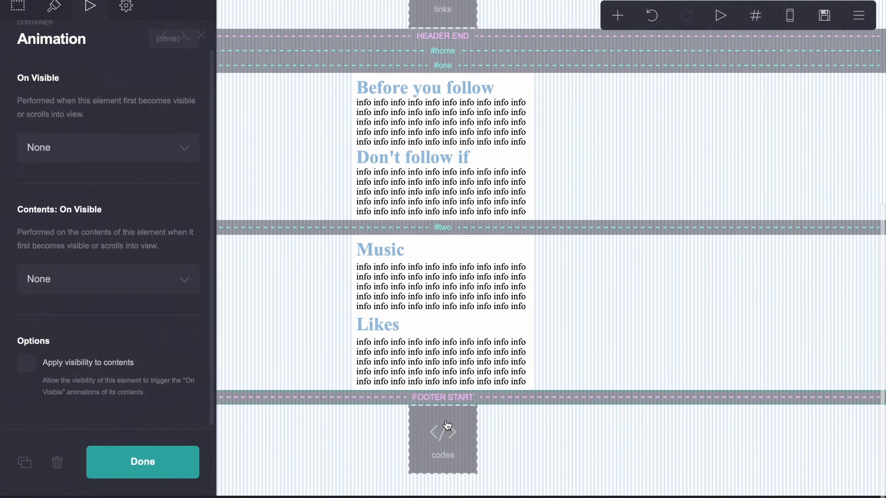
left_click(445, 429)
scroll(139, 342, "down", 10)
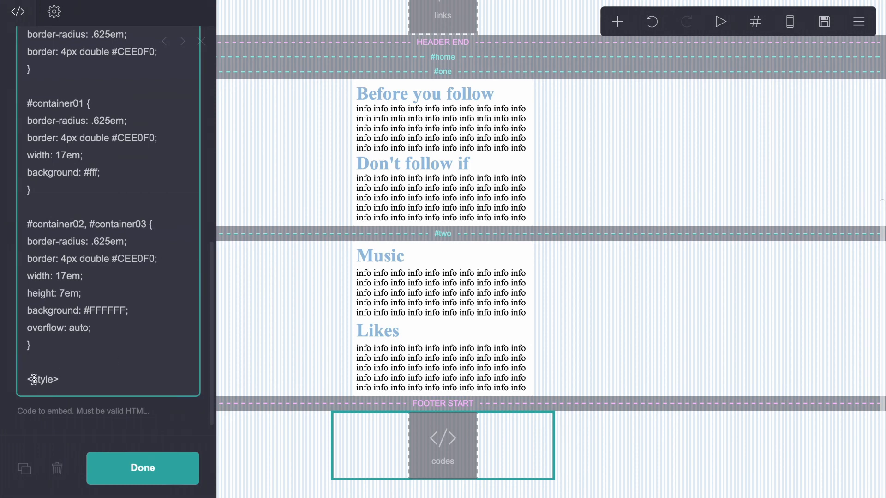
left_click(825, 21)
left_click(48, 464)
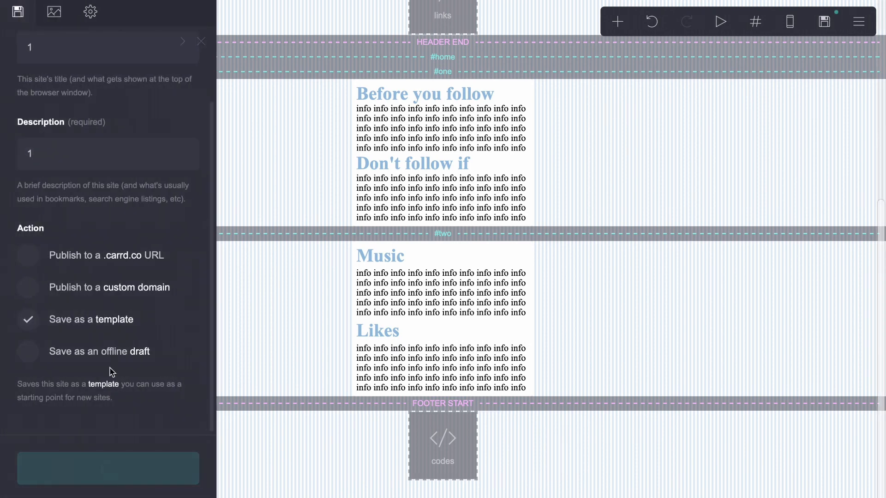
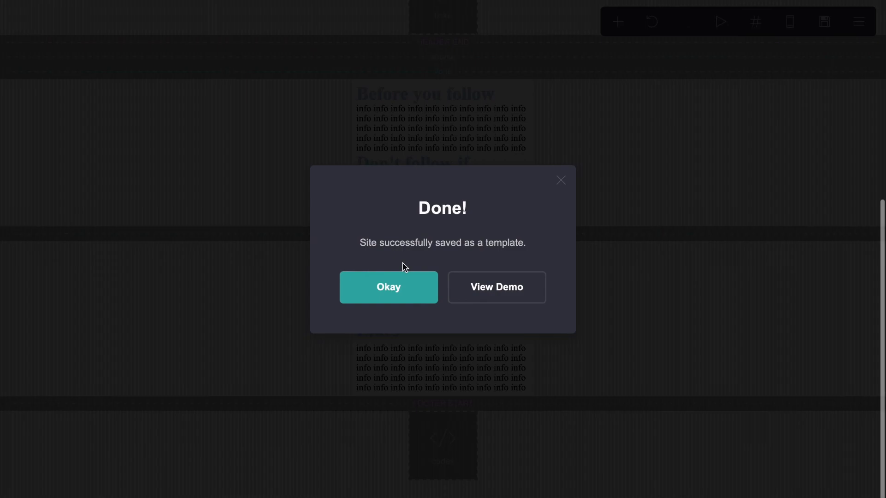
left_click(400, 288)
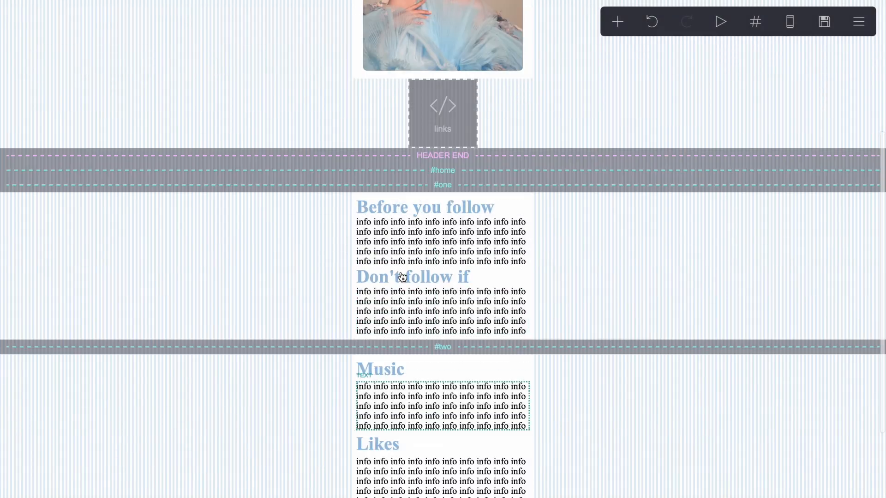
- Set the left offset in the links embed's #awesome rule to 3em
left_click(436, 194)
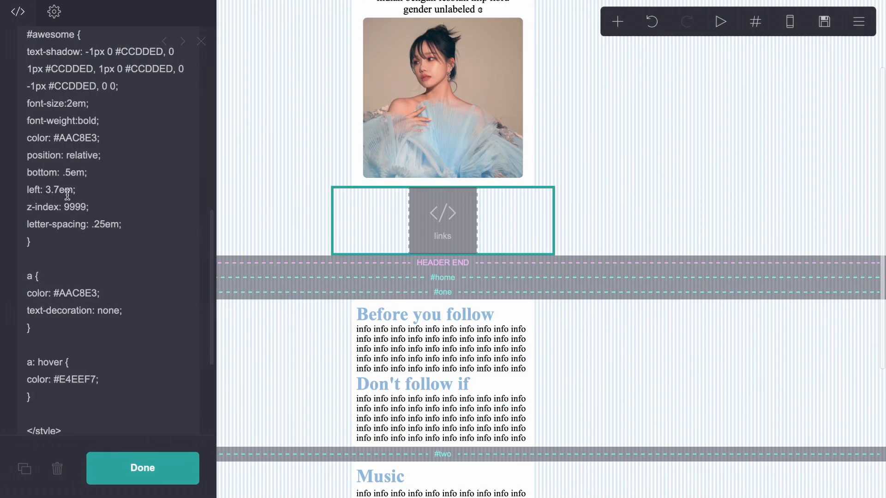
left_click(52, 191)
key("BackSpace")
type("2")
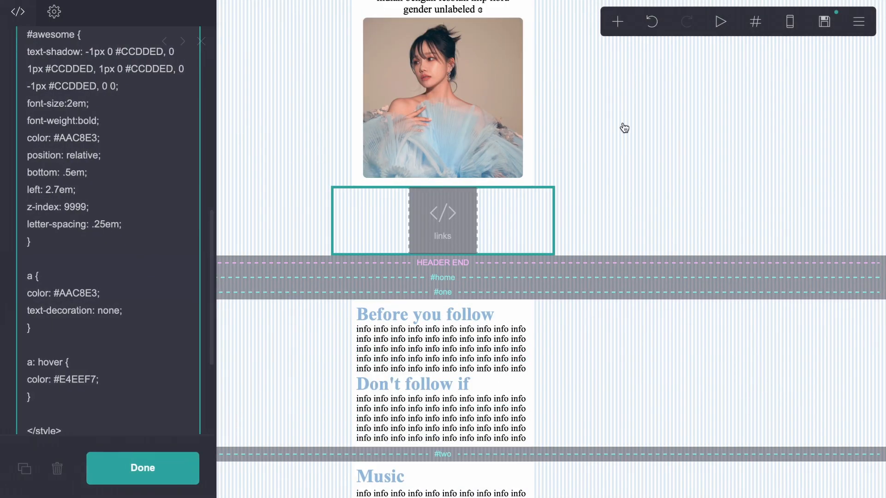
key("BackSpace")
key("Delete")
- Save the changes to the template, check the link position in its demo and return to the editor
left_click(824, 22)
left_click(127, 480)
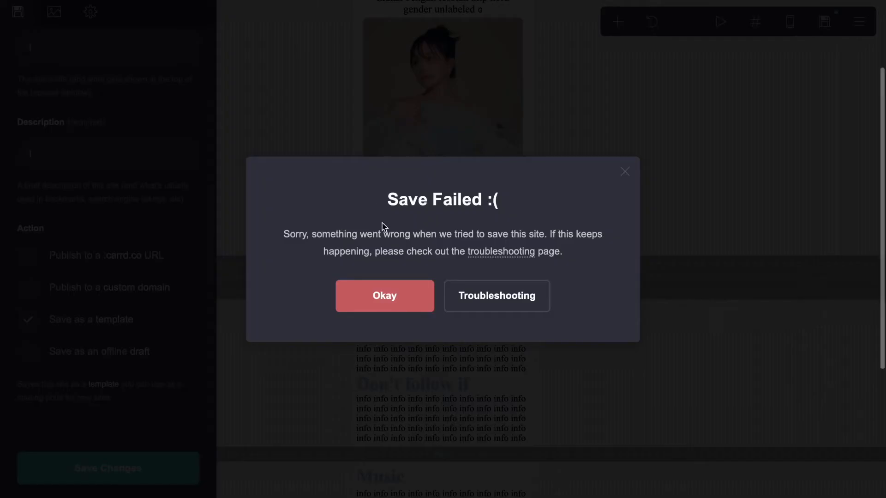
left_click(385, 296)
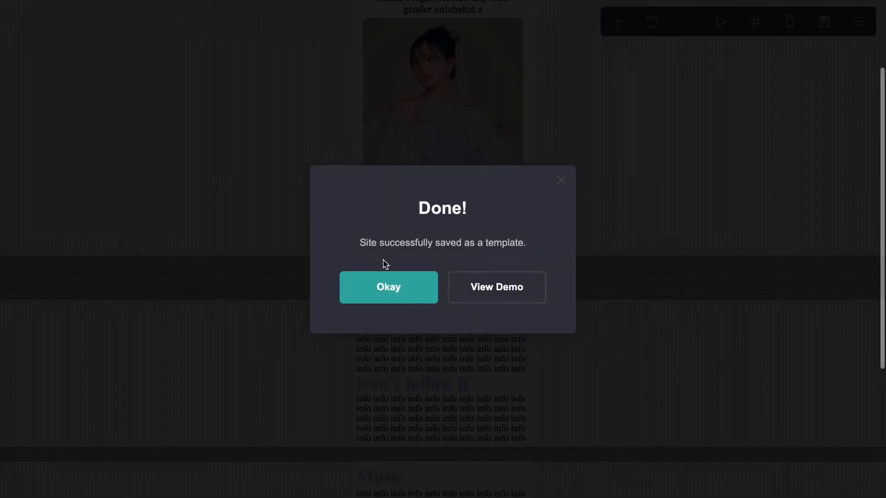
left_click(385, 290)
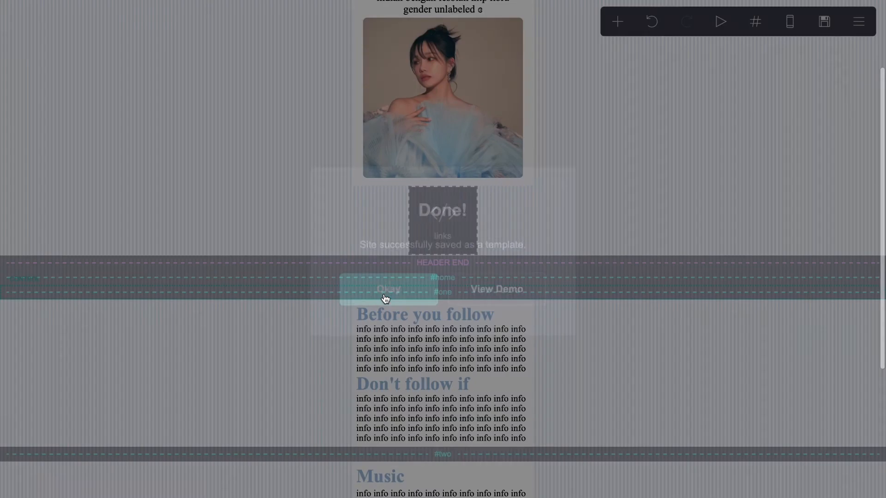
scroll(460, 4, "up", 3)
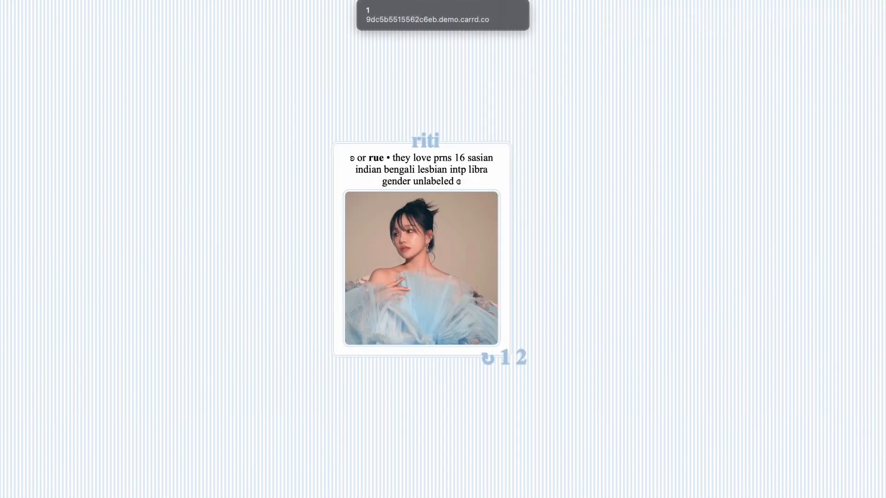
left_click(254, 1)
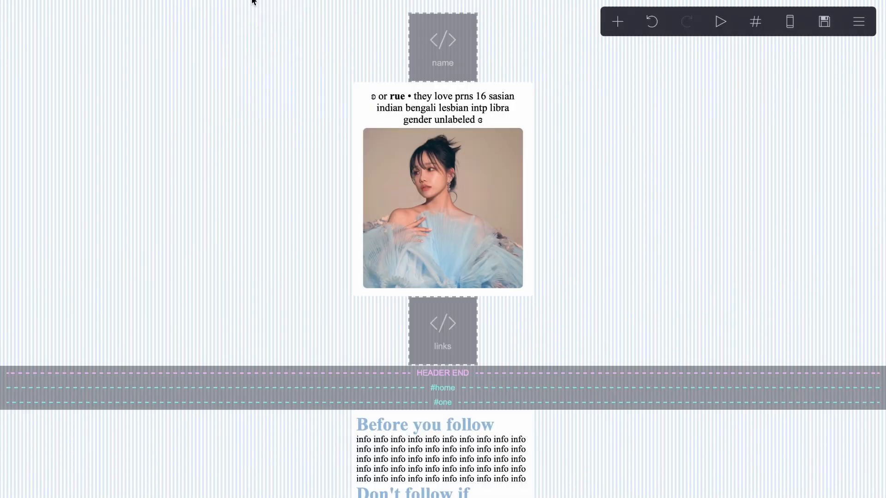
- Set the #awesome left offset in the links embed to 2.7em and save the changes to the template
left_click(443, 354)
scroll(93, 258, "down", 10)
left_click(55, 192)
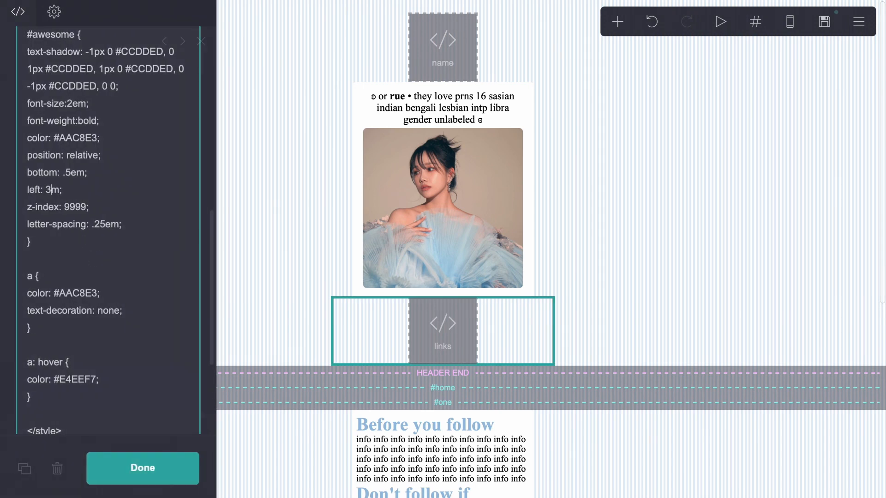
key("BackSpace")
type("2.7e")
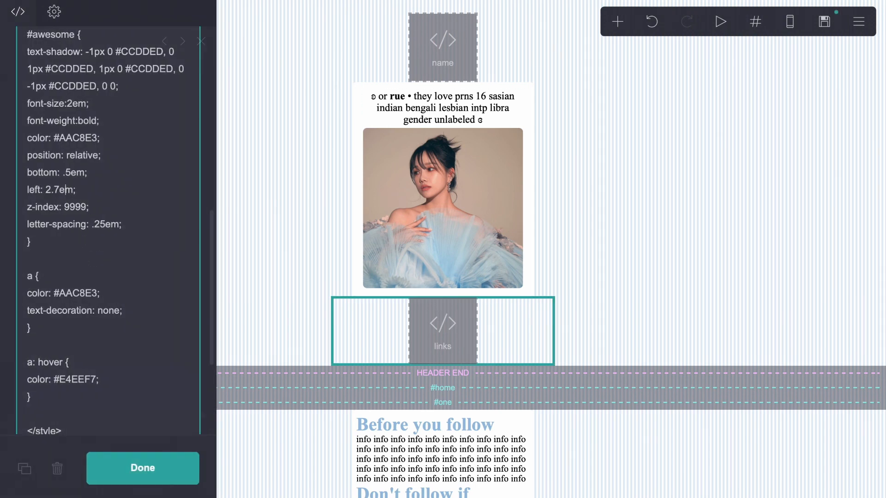
left_click(827, 21)
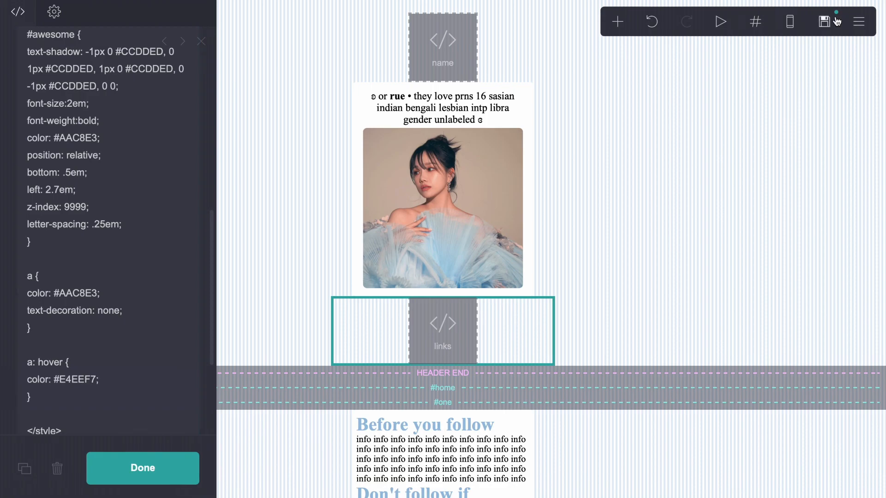
left_click(91, 469)
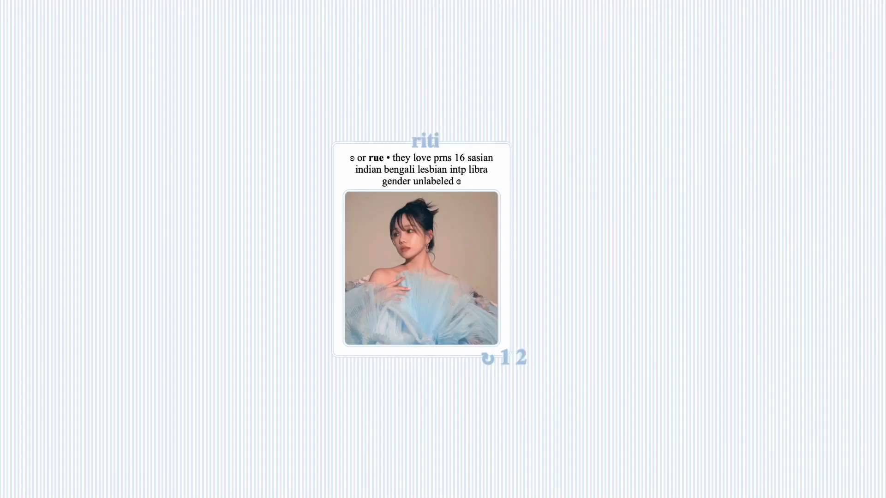
key("super+r")
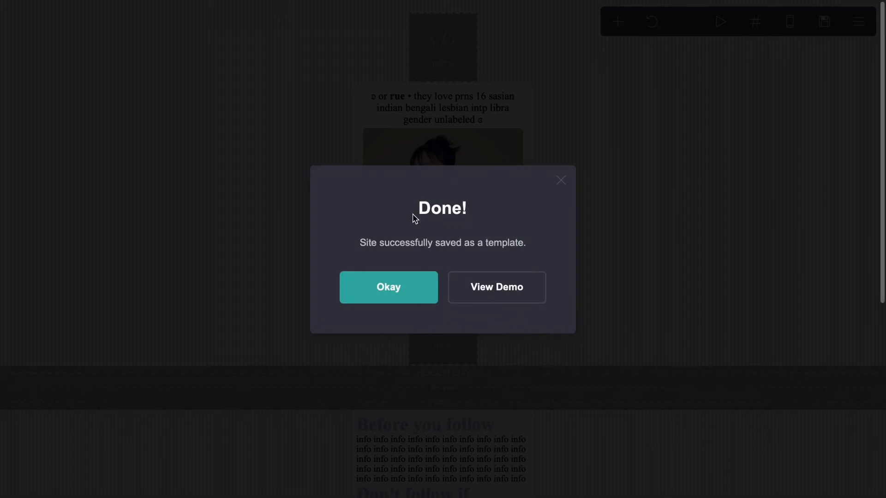
- Set the #awesome left offset in the links embed to 2.4em and save the changes to the template
left_click(387, 286)
left_click(439, 348)
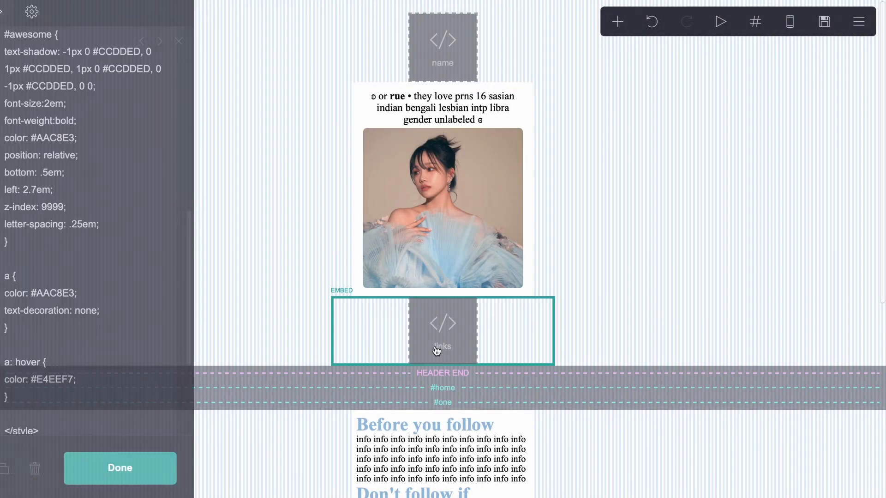
left_click(65, 195)
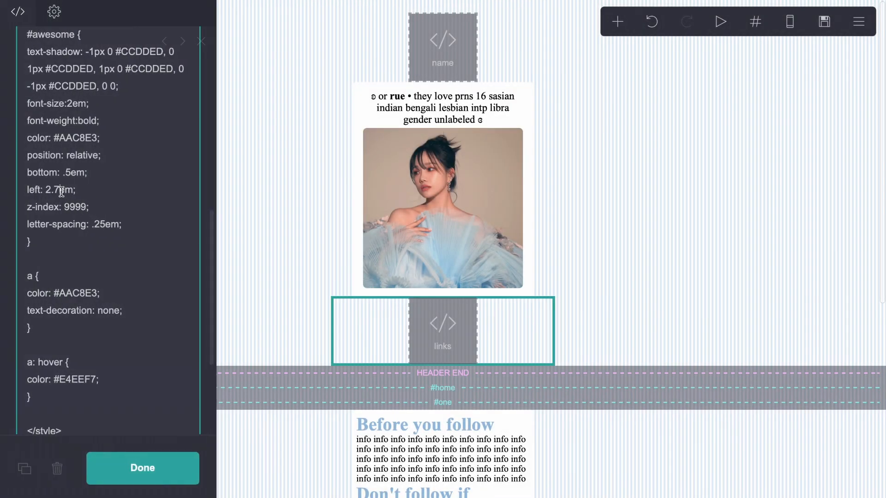
key("BackSpace")
type("4")
left_click(877, 20)
left_click(105, 471)
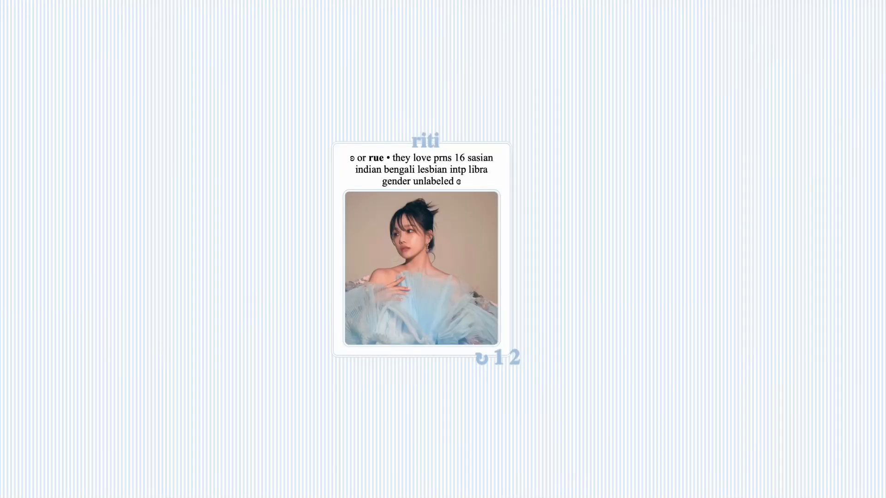
- Reload the template's demo, check the scrolling of the Before you follow section and open section 2
key("super+l")
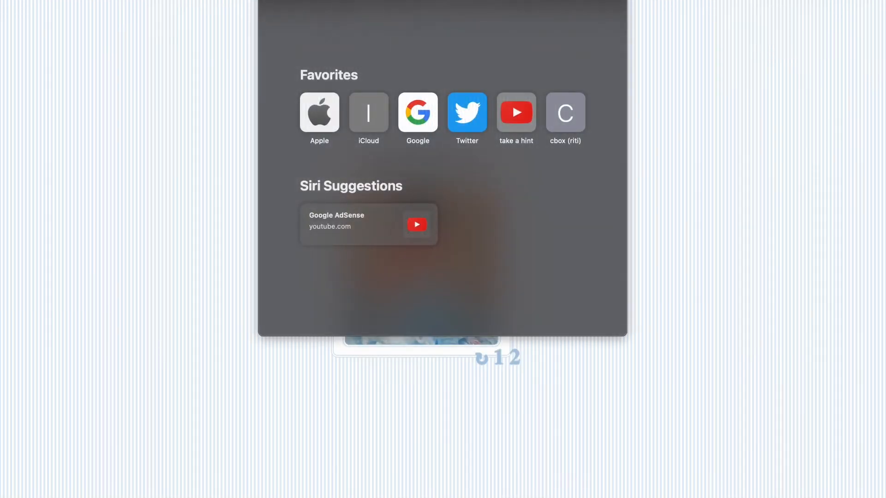
key("Return")
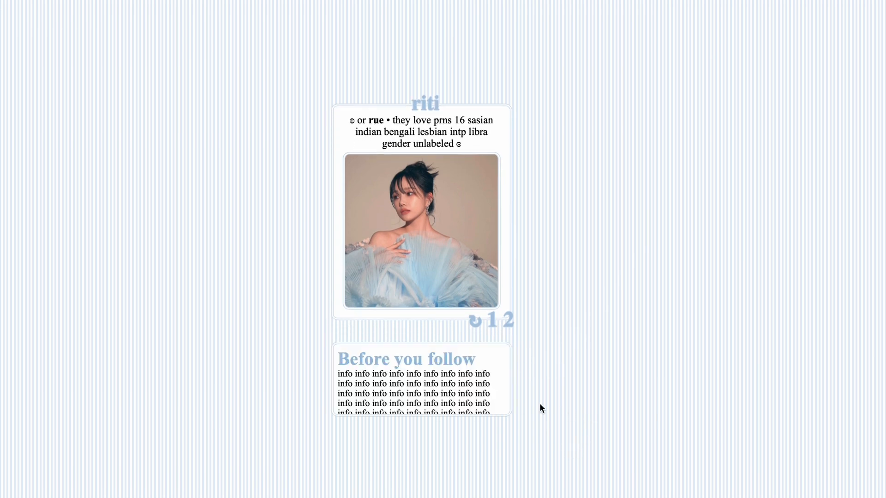
scroll(466, 378, "down", 5)
scroll(465, 378, "up", 5)
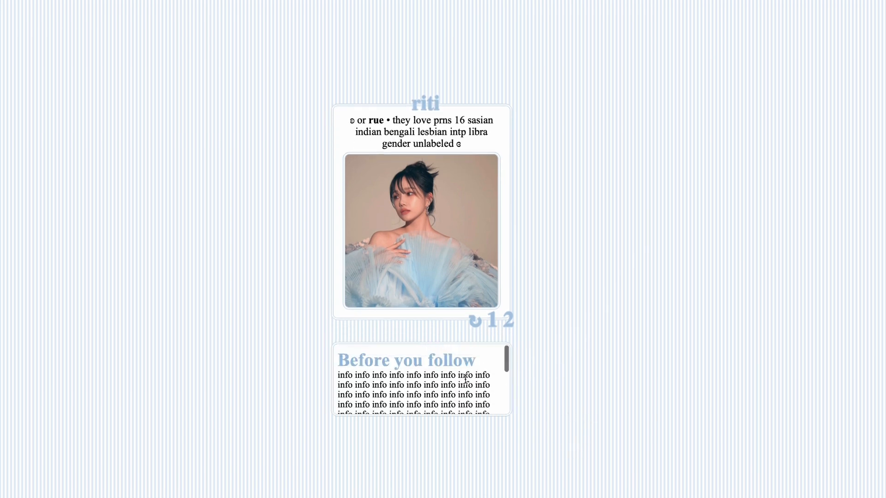
left_click(508, 319)
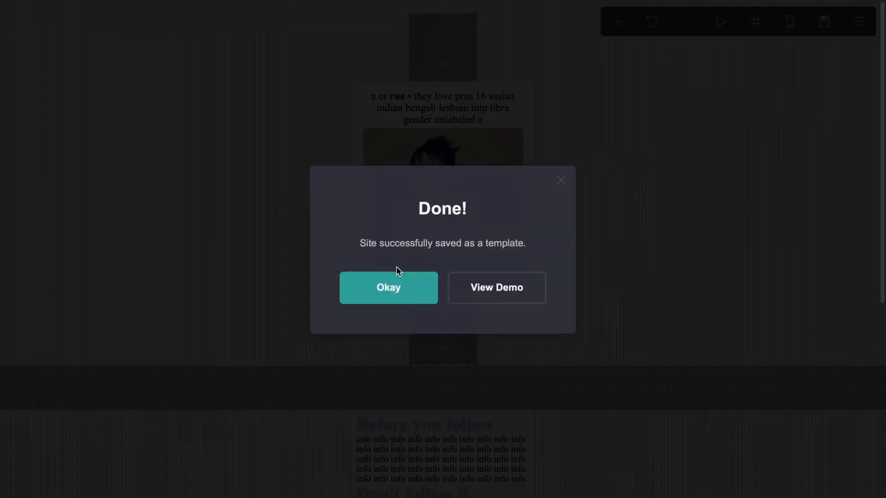
- Remove the space in the links embed's hover selector so it reads a:hover, and save the changes to the template
left_click(392, 284)
left_click(426, 359)
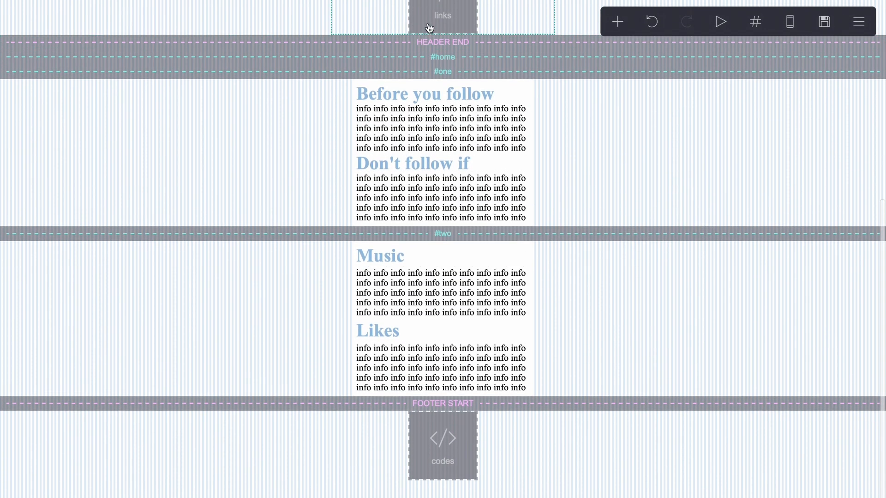
scroll(106, 253, "down", 1)
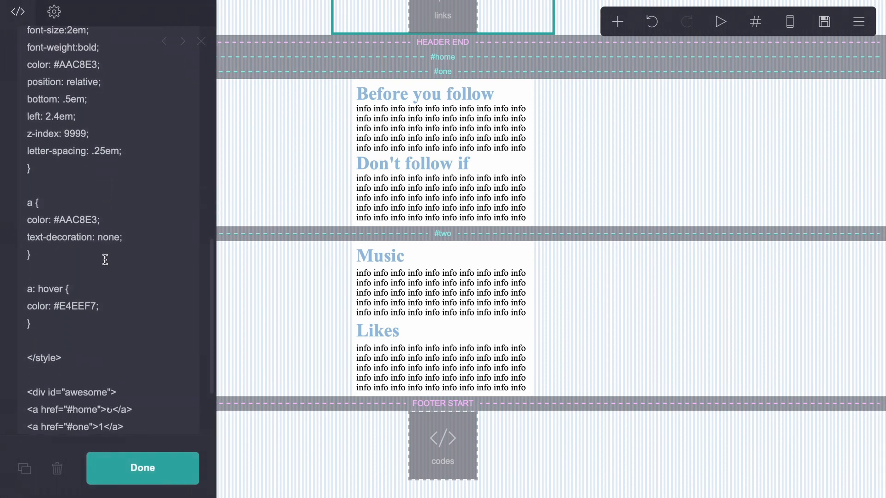
left_click(41, 290)
key("BackSpace")
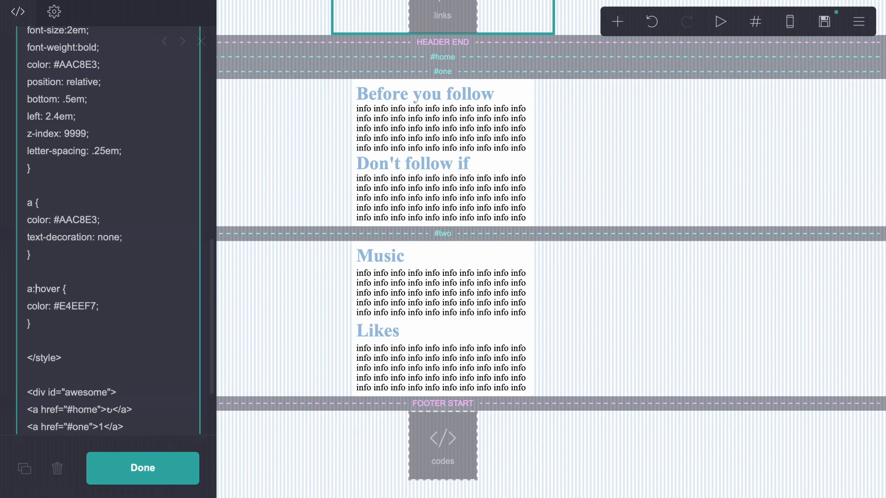
left_click(823, 23)
left_click(162, 461)
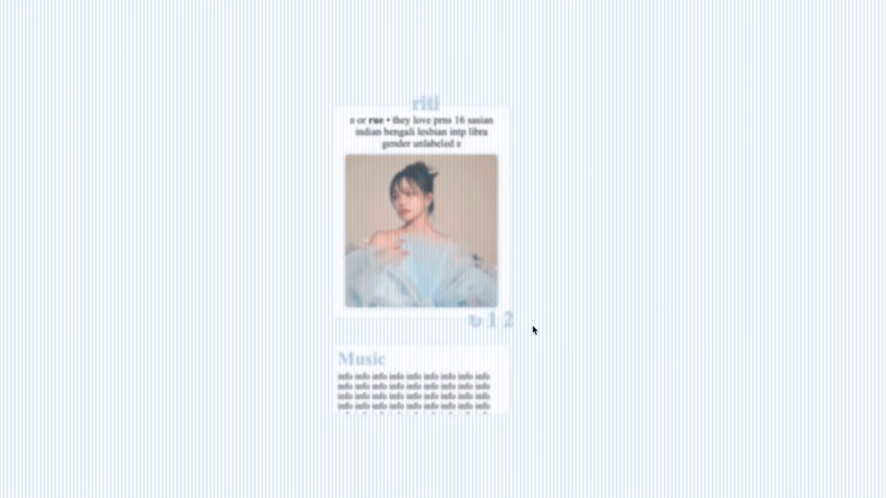
- Test the home, 1 and 2 links in the template's demo, check the scrolling of both info sections and return to the home view
left_click(476, 324)
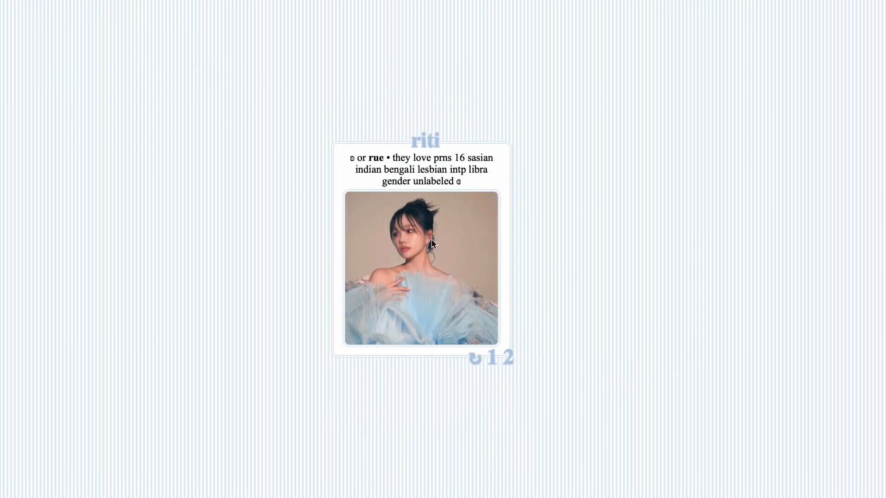
left_click(493, 357)
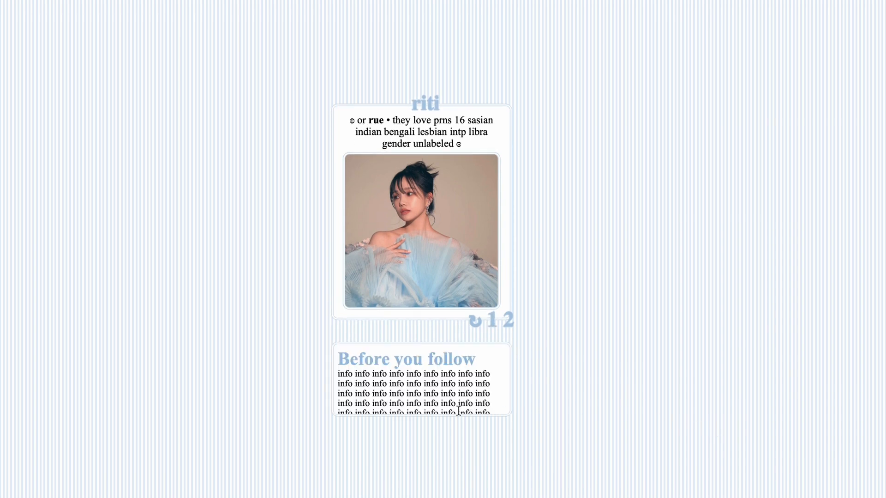
scroll(459, 411, "down", 2)
scroll(458, 411, "up", 2)
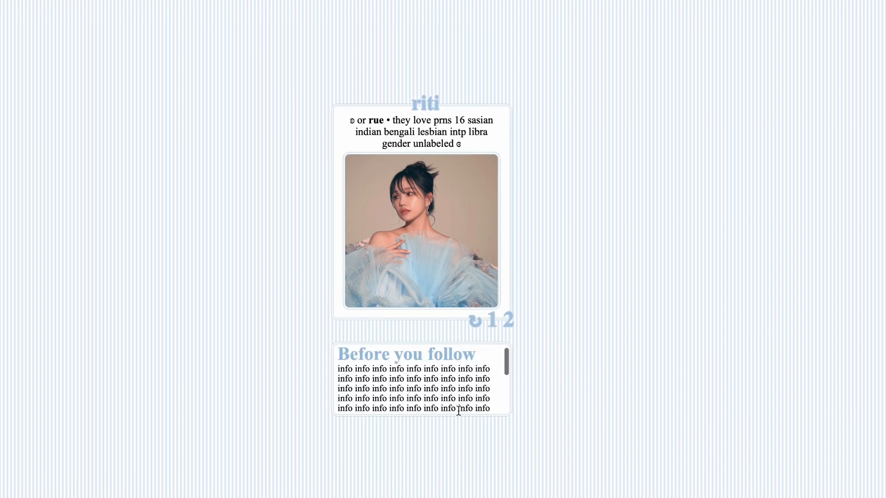
left_click(510, 331)
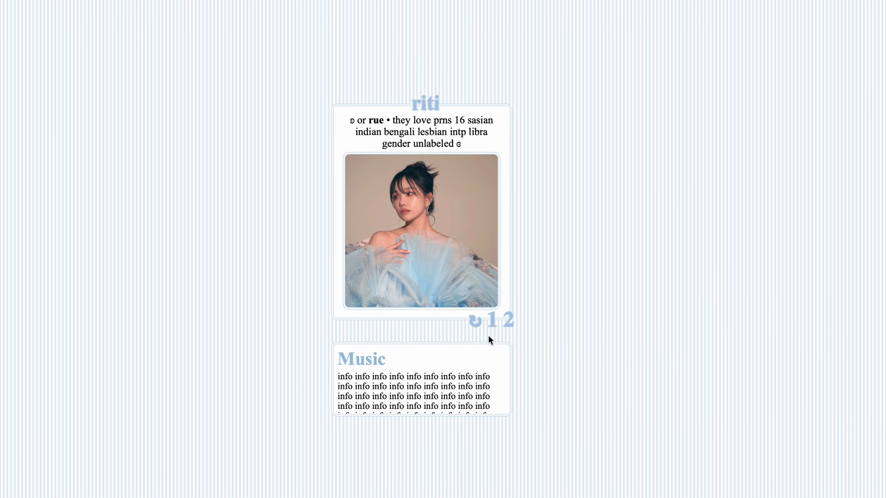
scroll(440, 407, "down", 3)
scroll(439, 406, "up", 3)
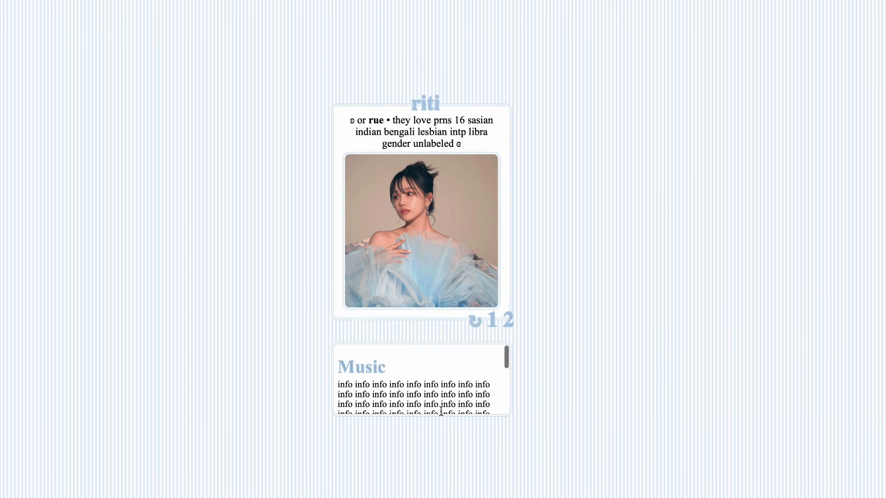
left_click(476, 325)
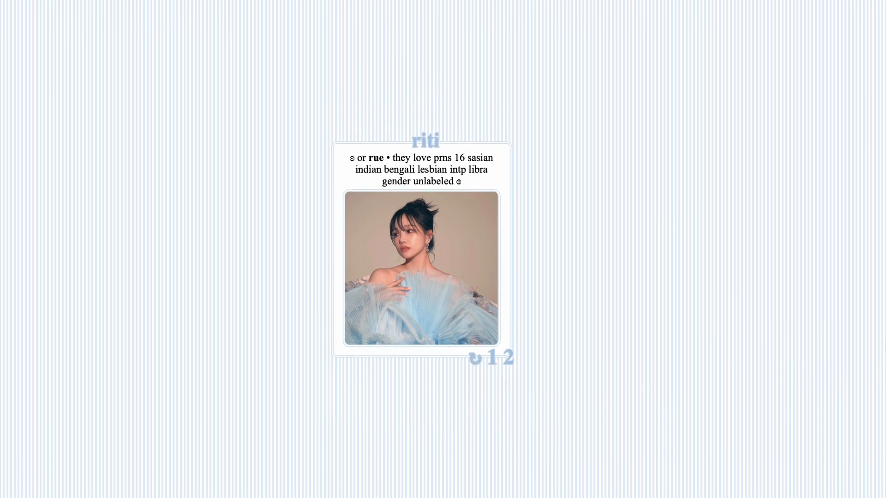